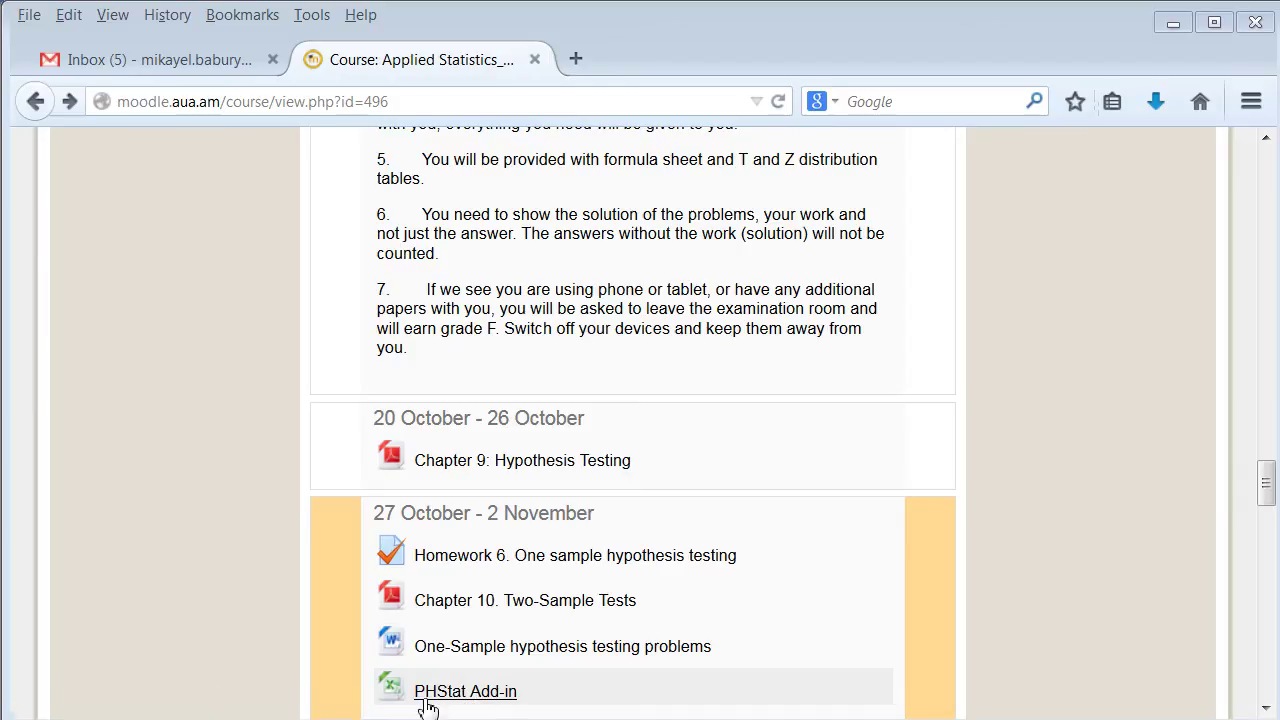
Step: Download the PHStat Add-in file from the 27 October - 2 November section of the course page
{"action": "left_click", "coordinate": [483, 700]}
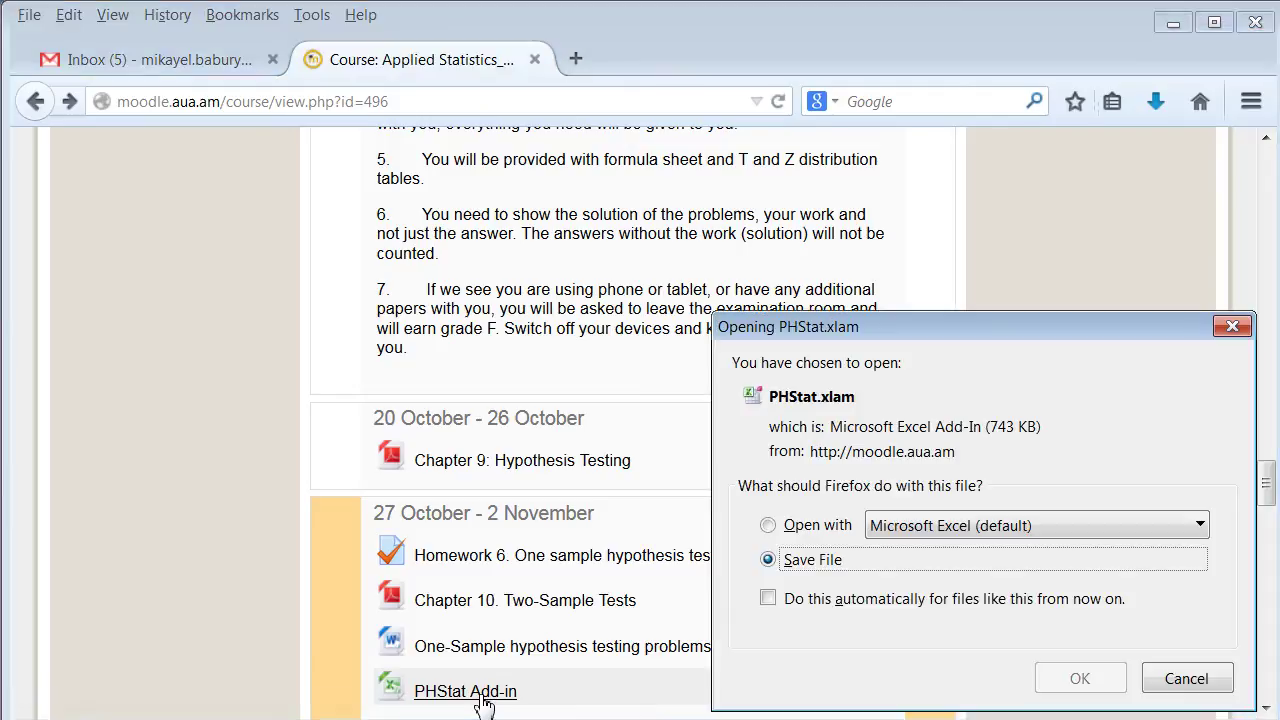
{"action": "left_click", "coordinate": [1081, 679]}
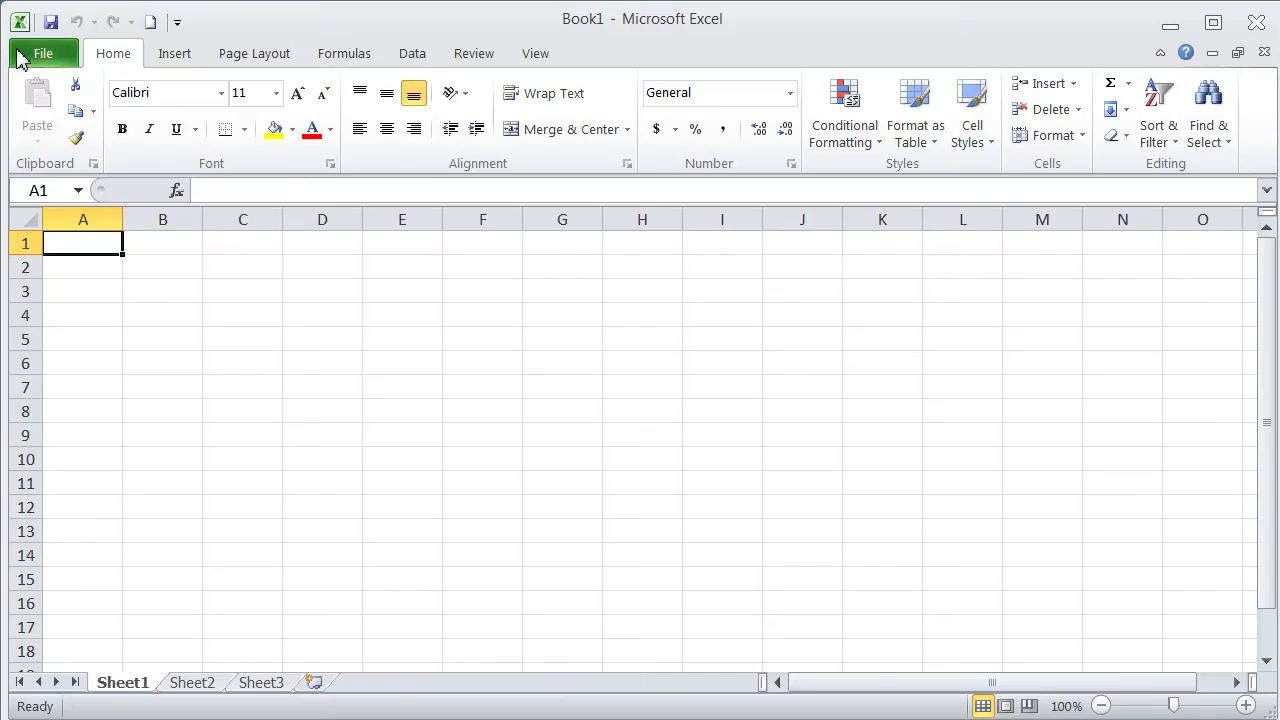
Step: In Microsoft Excel, bring up the list of available Excel Add-ins through the program options
{"action": "left_click", "coordinate": [20, 58]}
{"action": "left_click", "coordinate": [76, 492]}
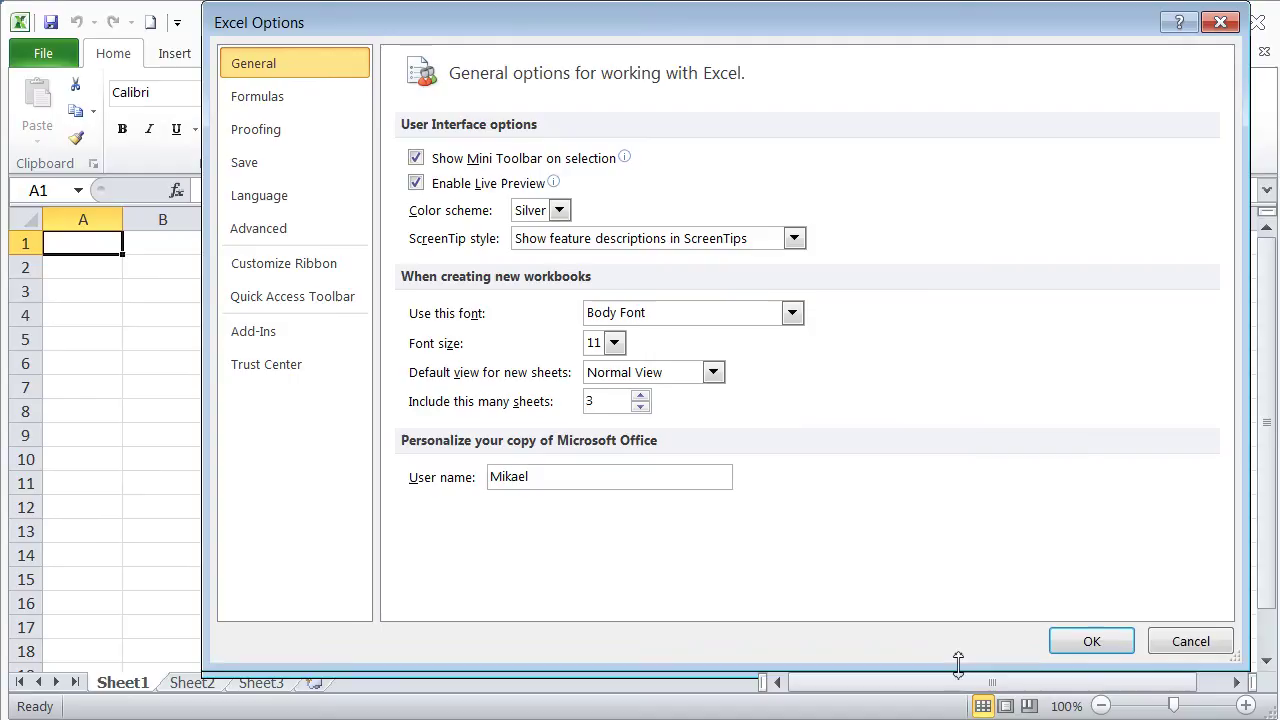
{"action": "left_click", "coordinate": [287, 338]}
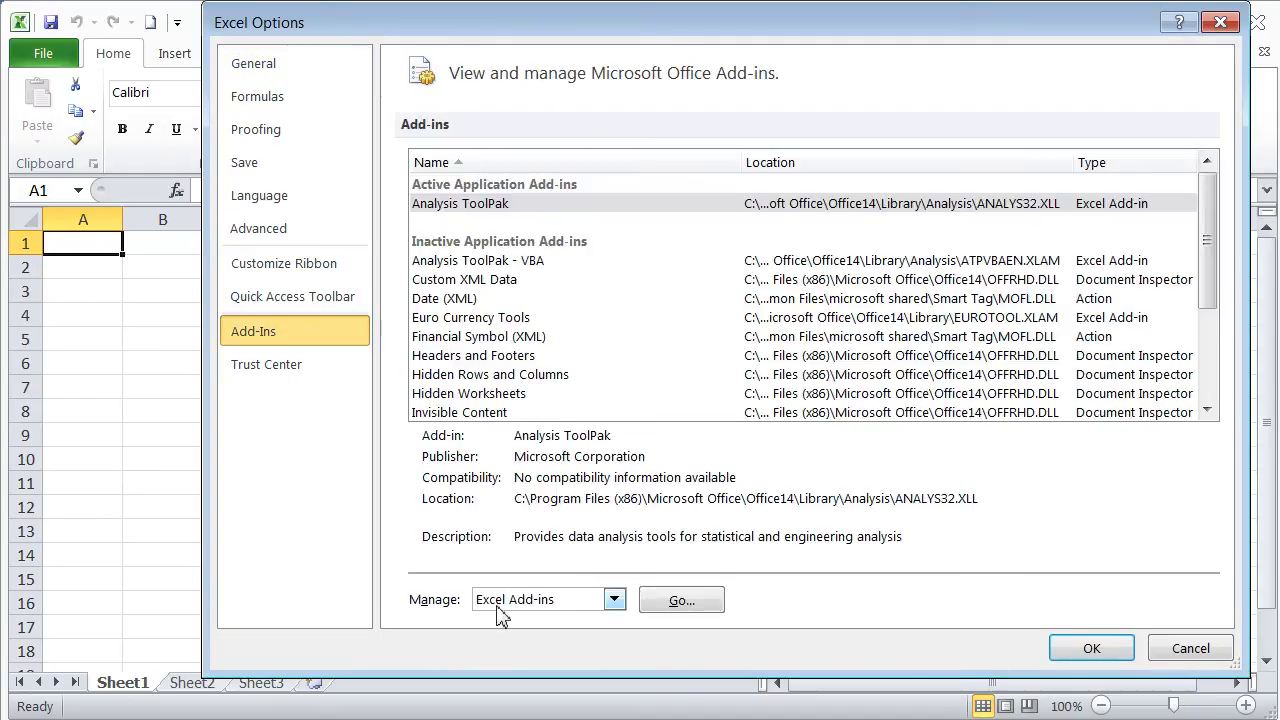
{"action": "left_click", "coordinate": [682, 604]}
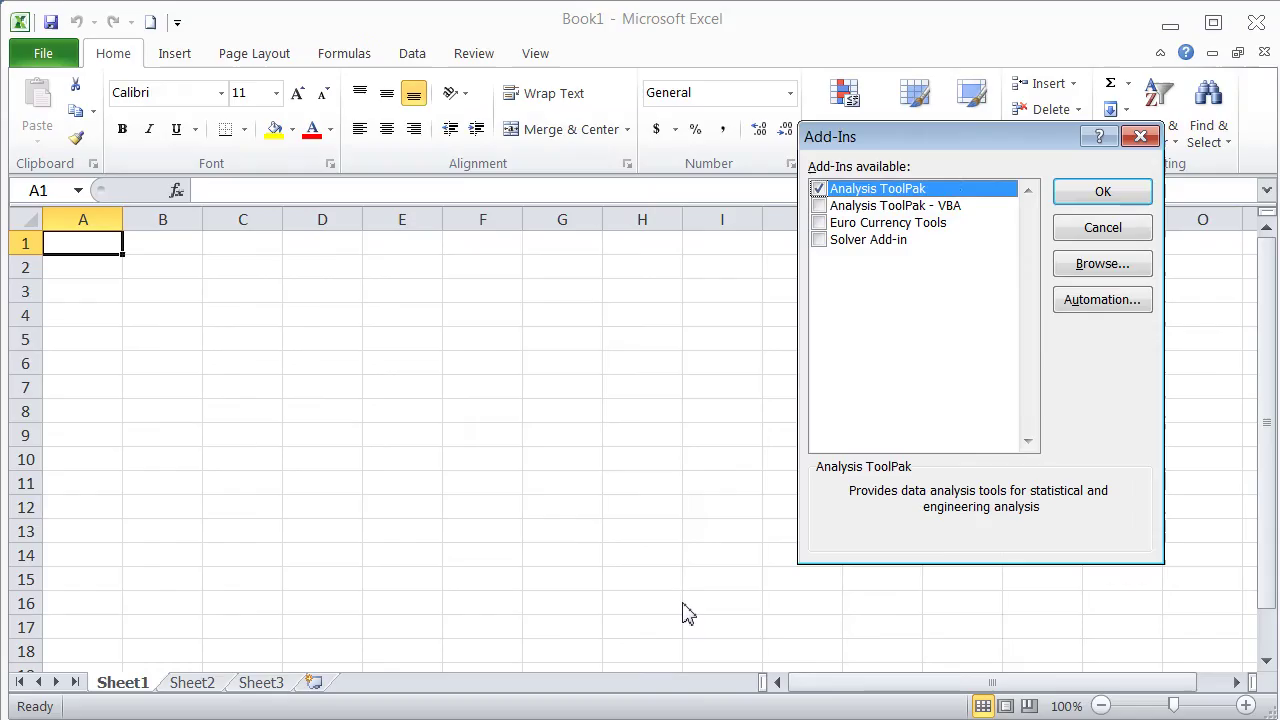
{"action": "left_click_drag", "start_coordinate": [977, 141], "coordinate": [755, 183]}
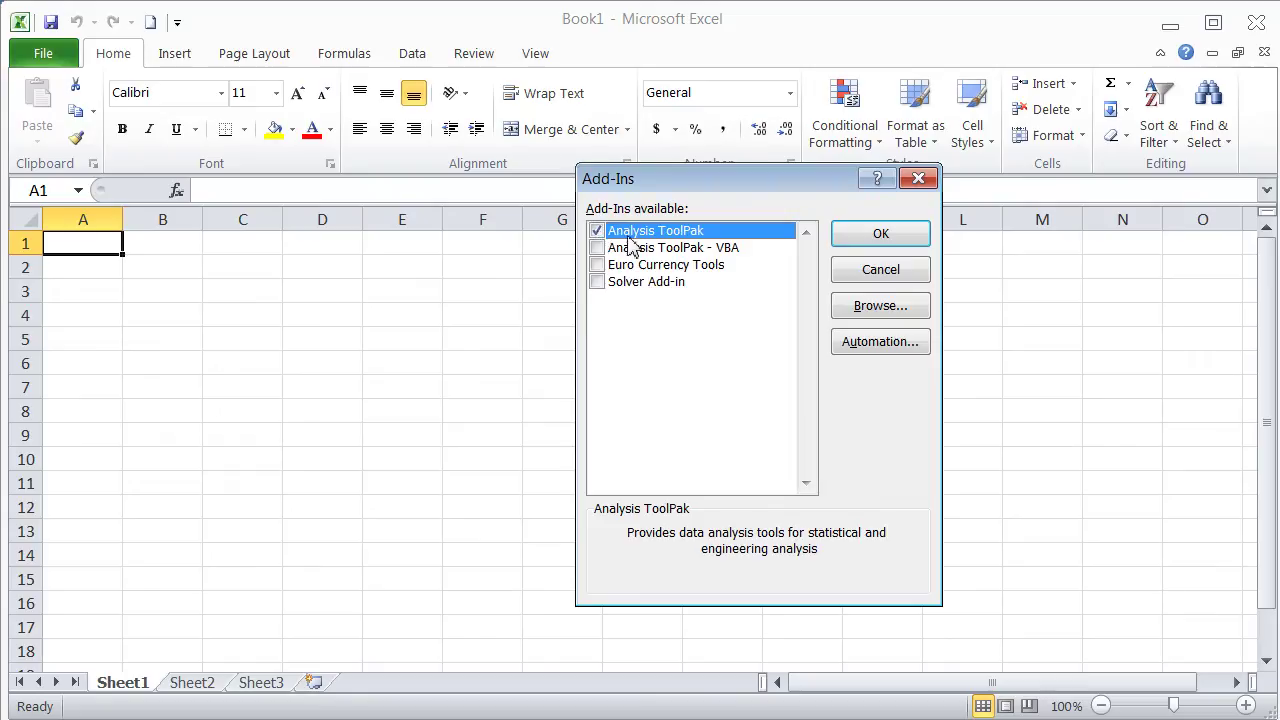
Step: Add PHStat.xlam from the Downloads folder to the available add-ins and apply the selection with Analysis ToolPak and Phstat enabled
{"action": "left_click", "coordinate": [899, 318]}
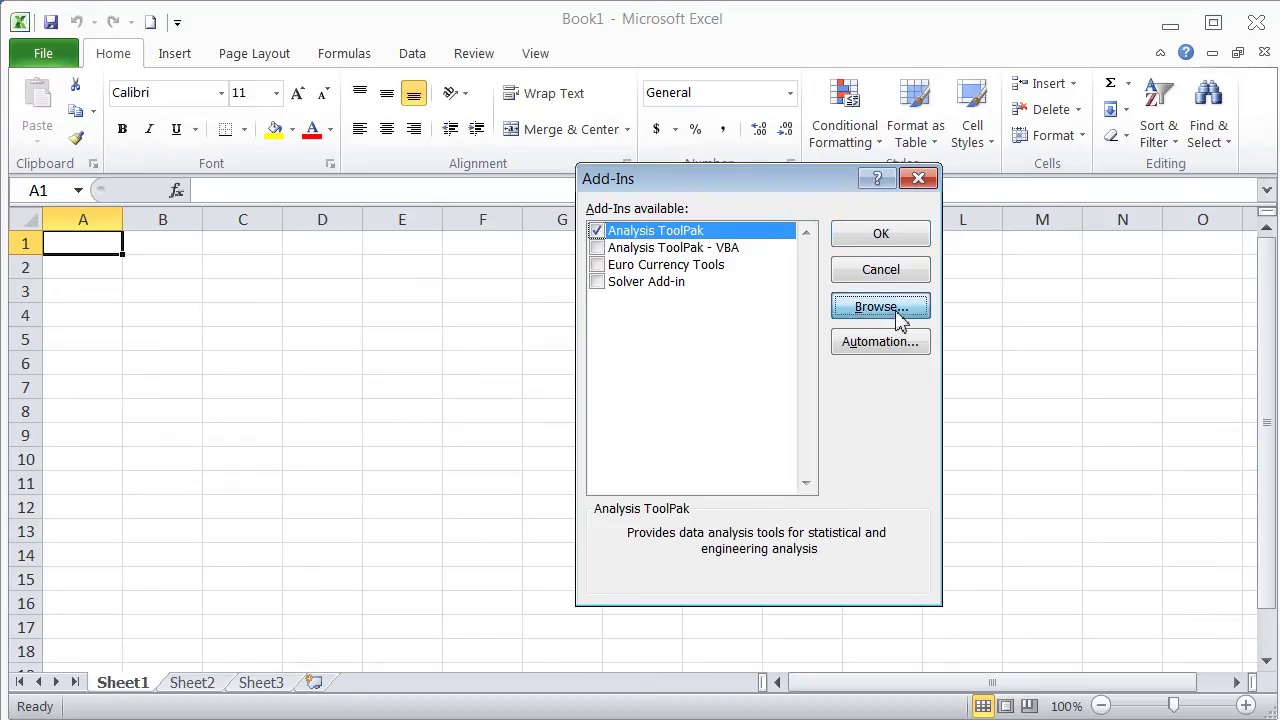
{"action": "left_click_drag", "start_coordinate": [780, 429], "coordinate": [780, 394]}
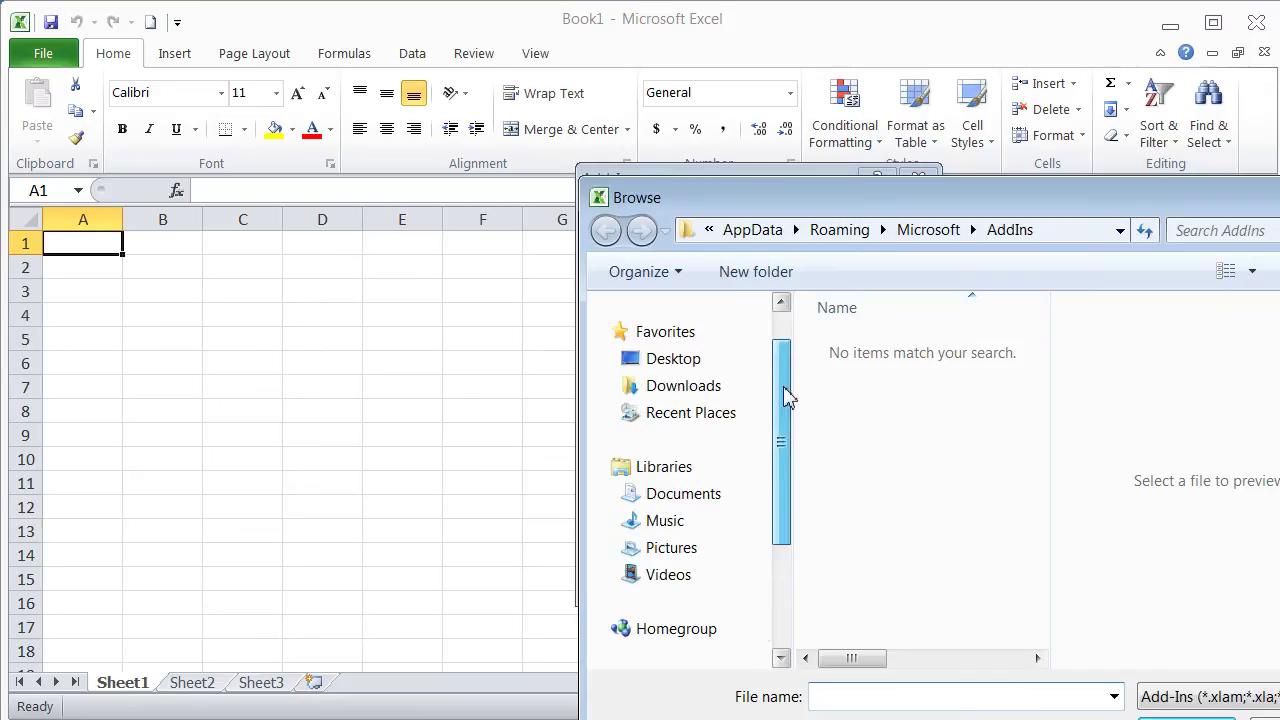
{"action": "left_click", "coordinate": [690, 386]}
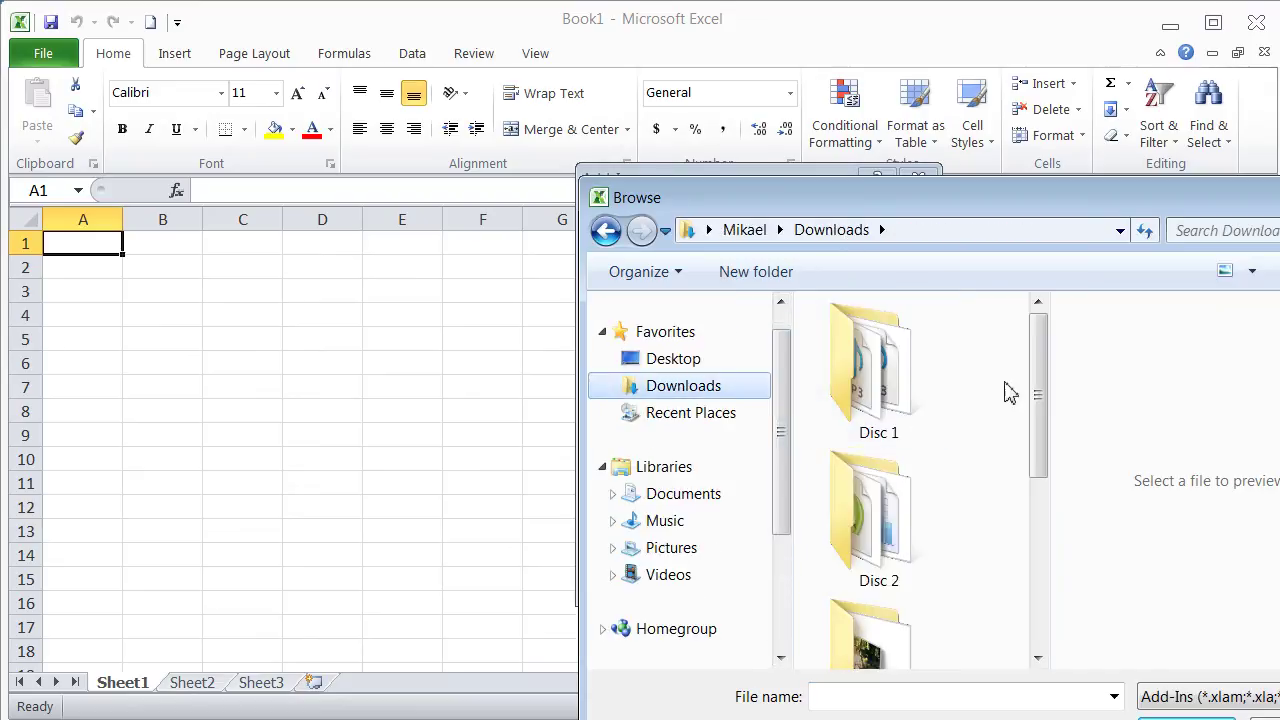
{"action": "left_click_drag", "start_coordinate": [1037, 385], "coordinate": [1040, 616]}
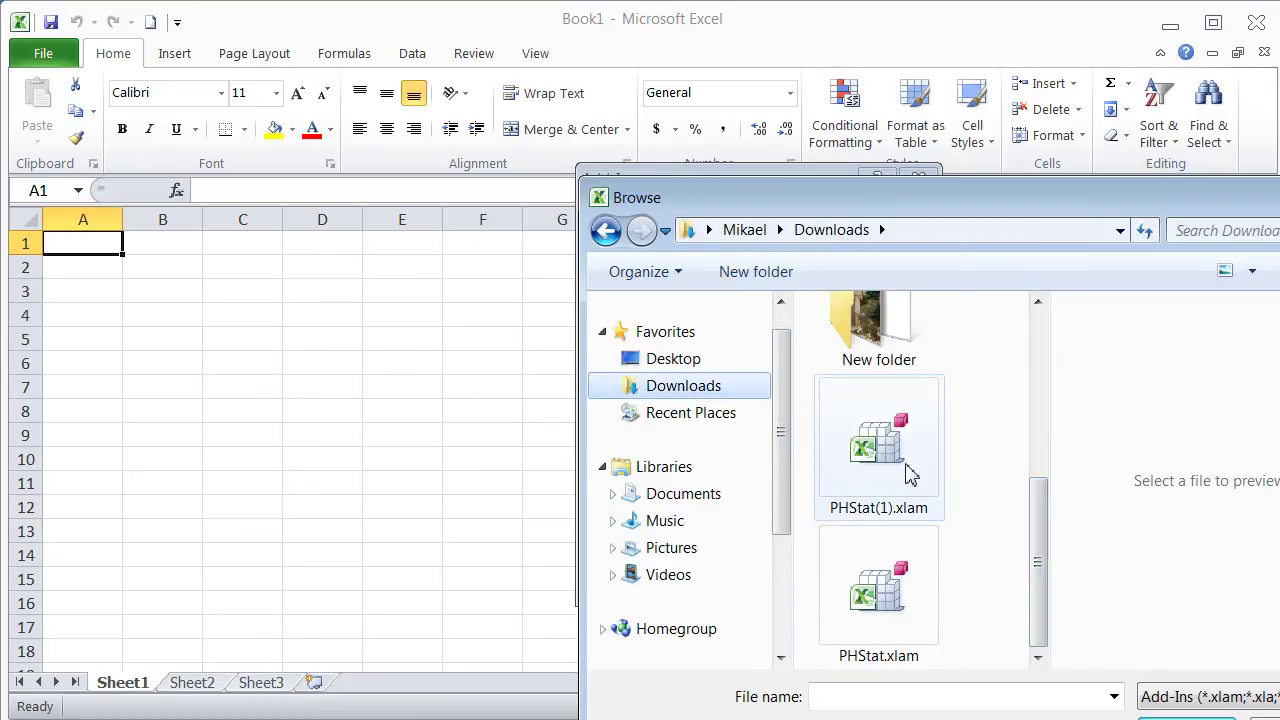
{"action": "left_click", "coordinate": [912, 590]}
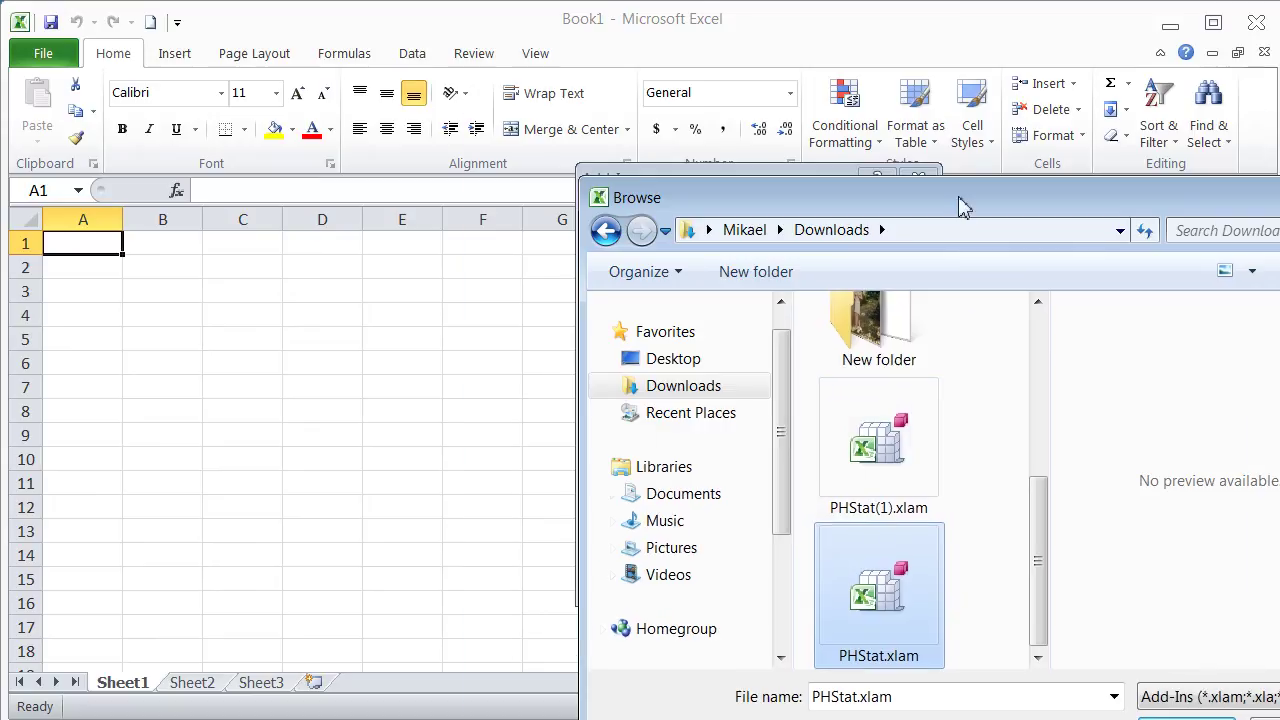
{"action": "left_click_drag", "start_coordinate": [957, 200], "coordinate": [691, 77]}
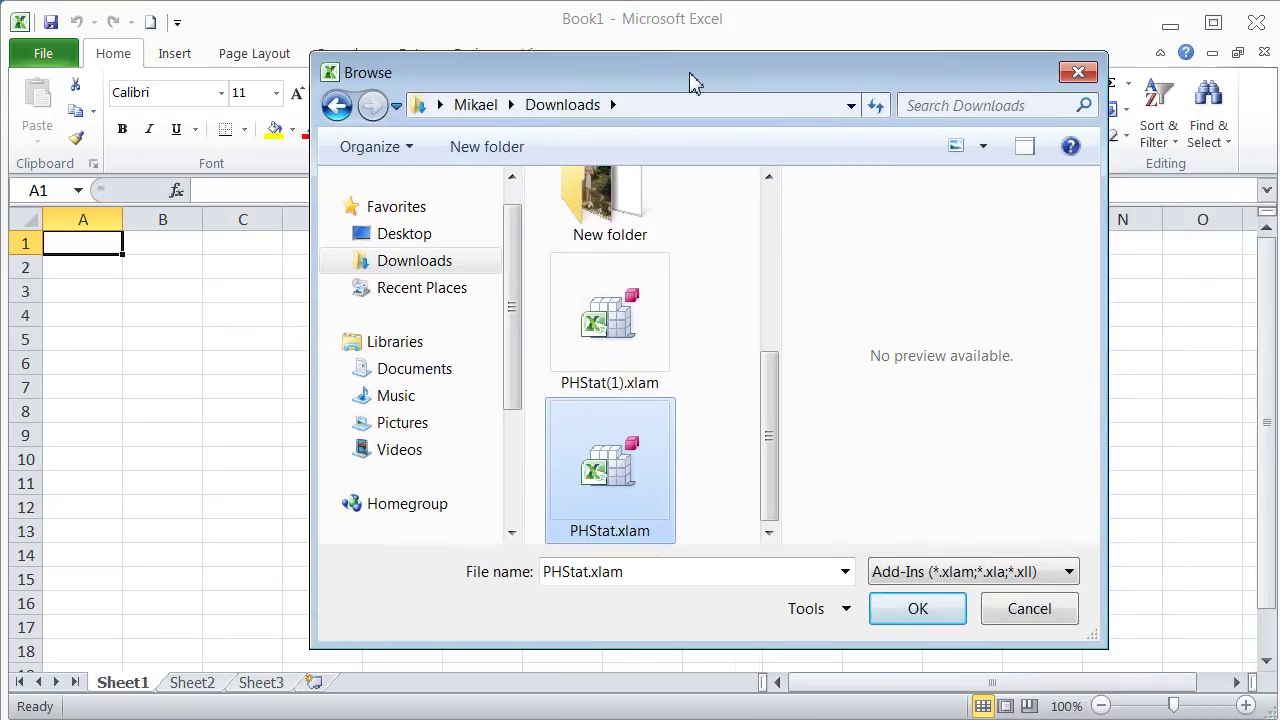
{"action": "left_click", "coordinate": [926, 612]}
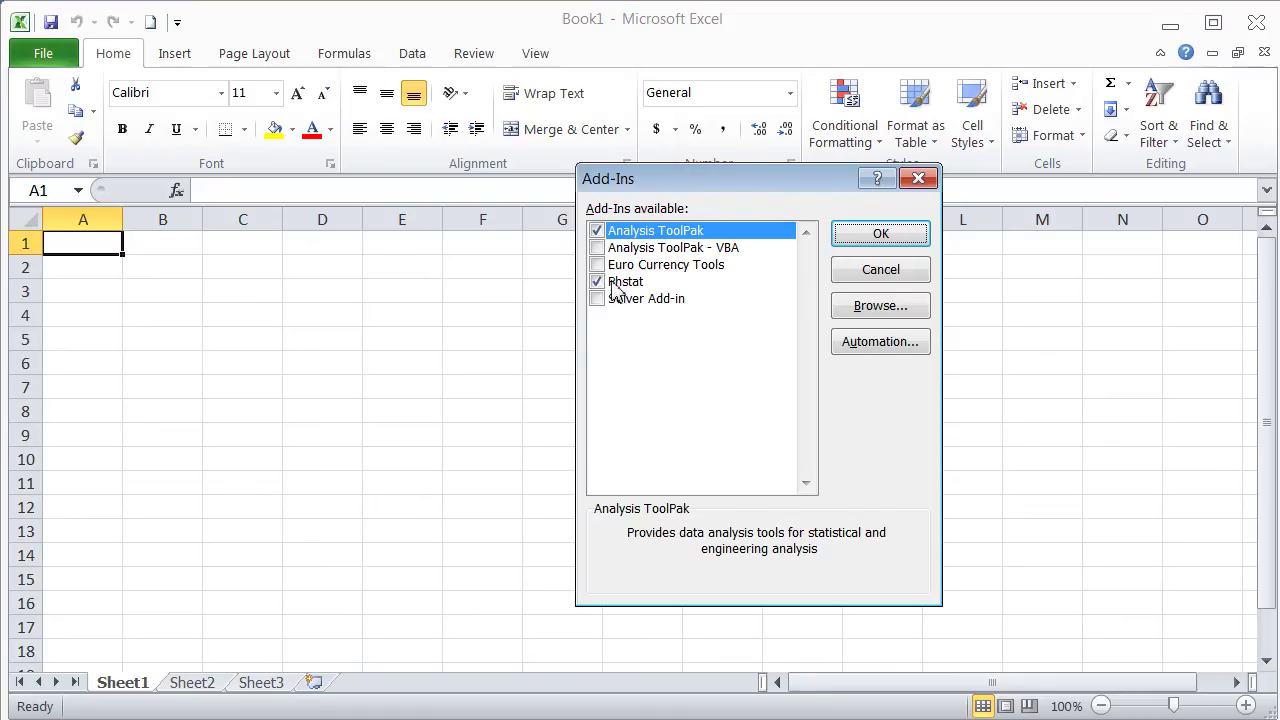
{"action": "left_click", "coordinate": [878, 238]}
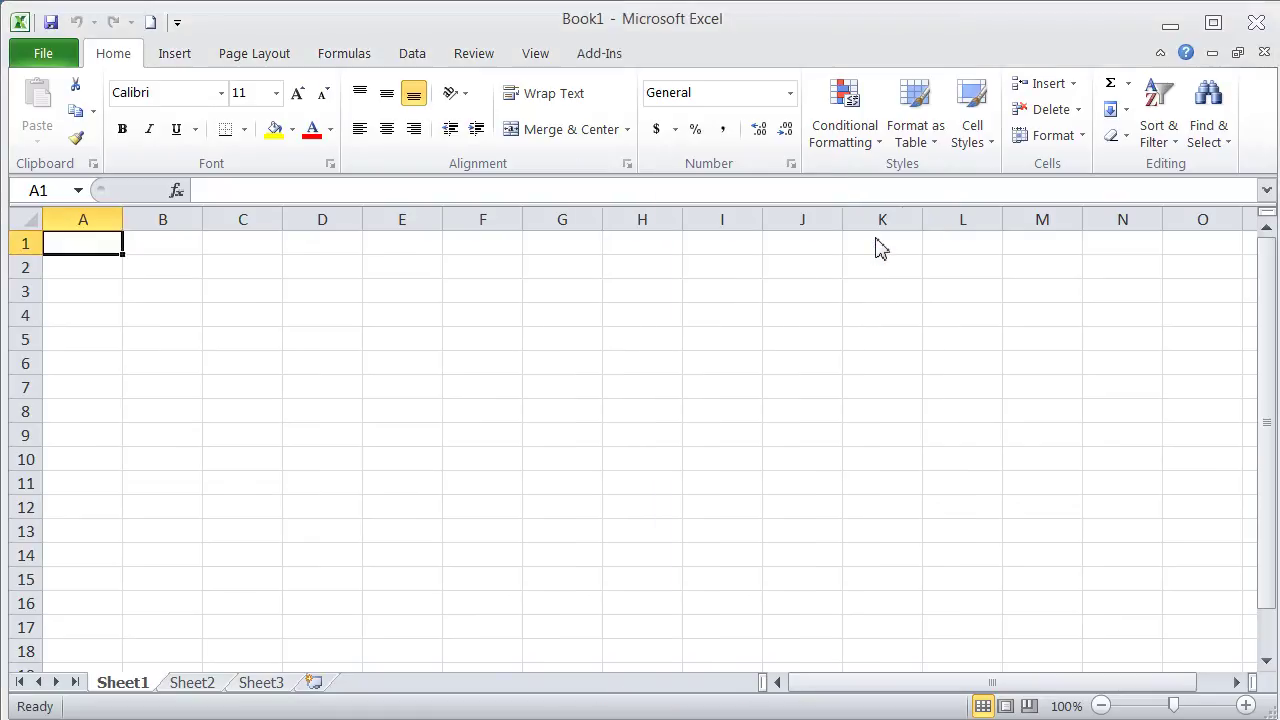
Step: Look over the PHStat command categories and the data tools available in the workbook
{"action": "left_click", "coordinate": [605, 58]}
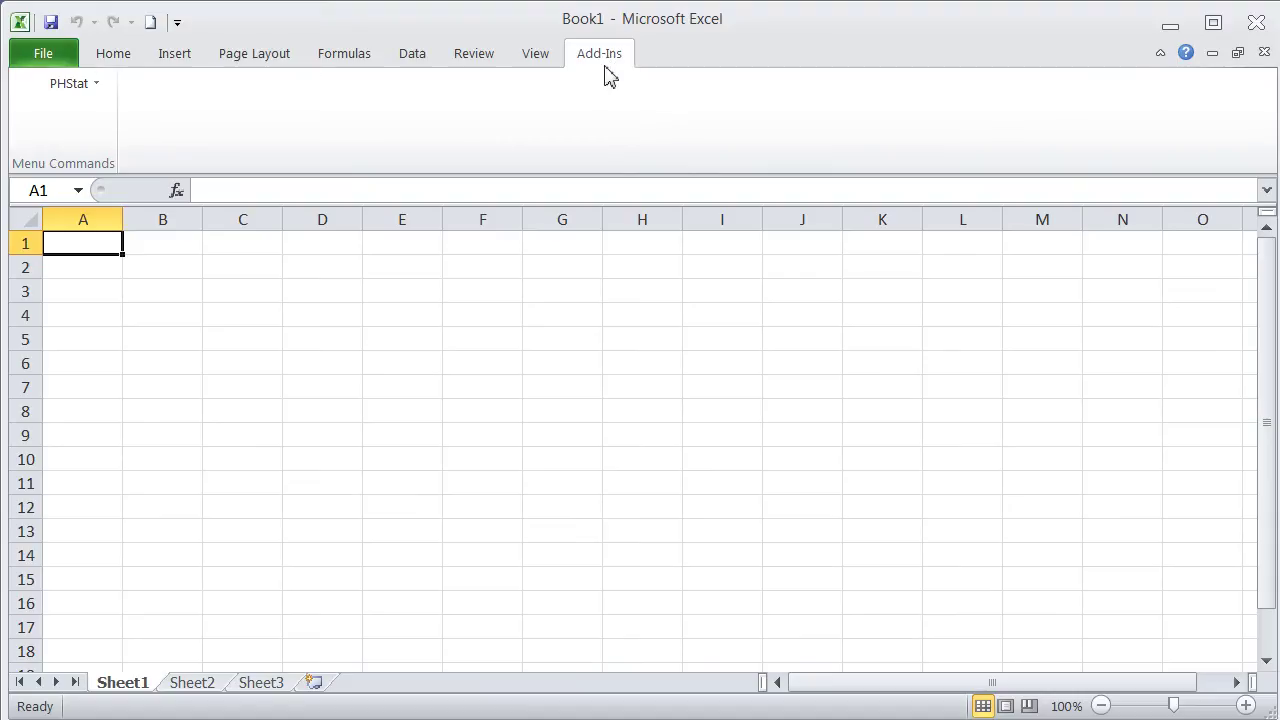
{"action": "left_click", "coordinate": [97, 85]}
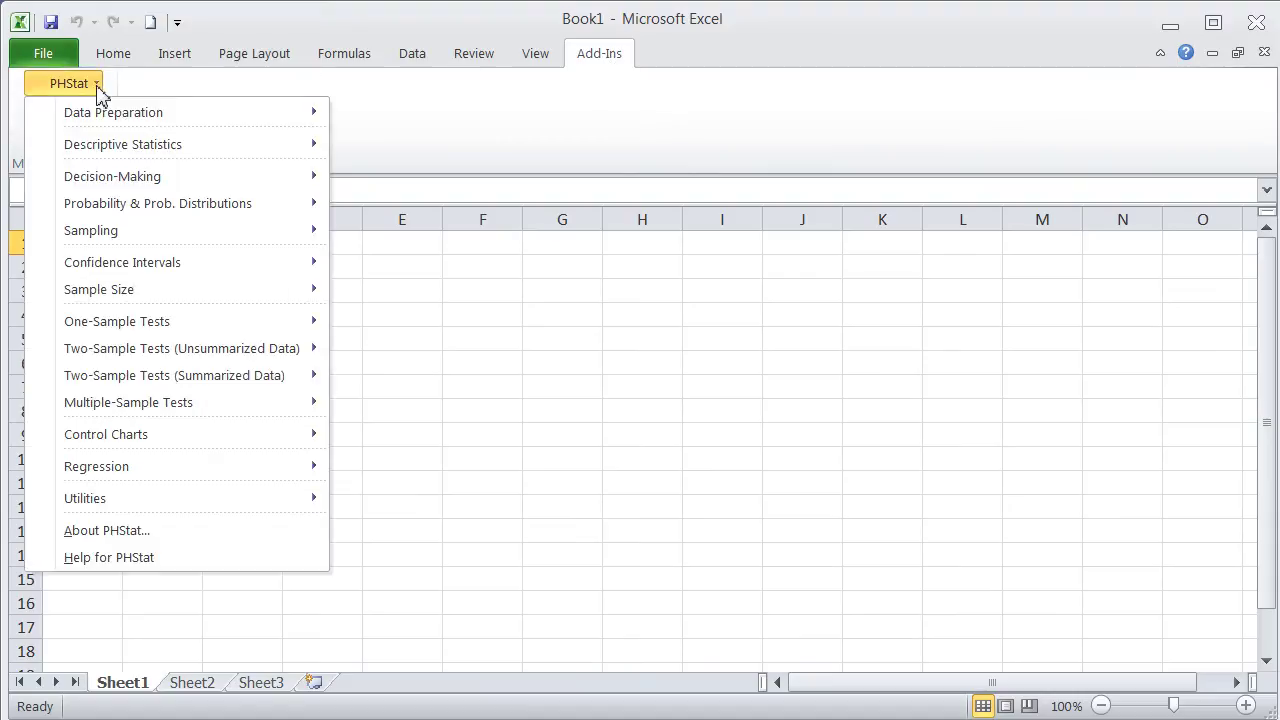
{"action": "left_click", "coordinate": [97, 88]}
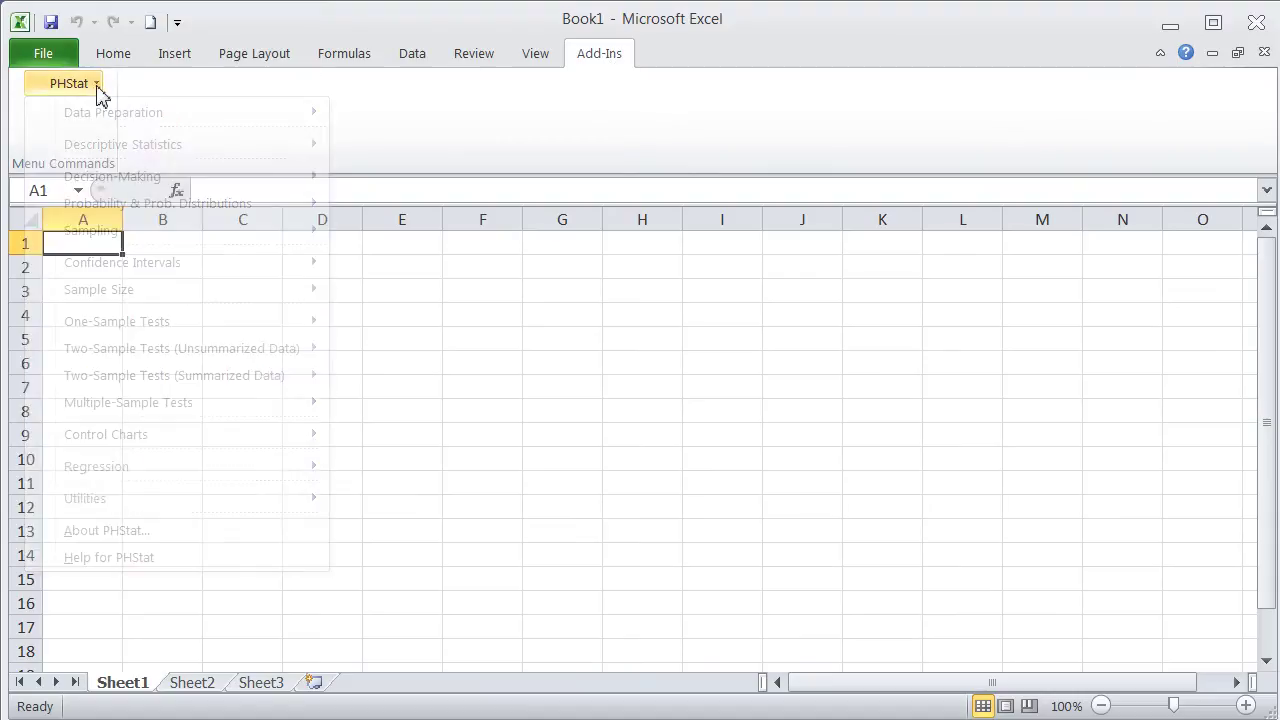
{"action": "left_click", "coordinate": [416, 60]}
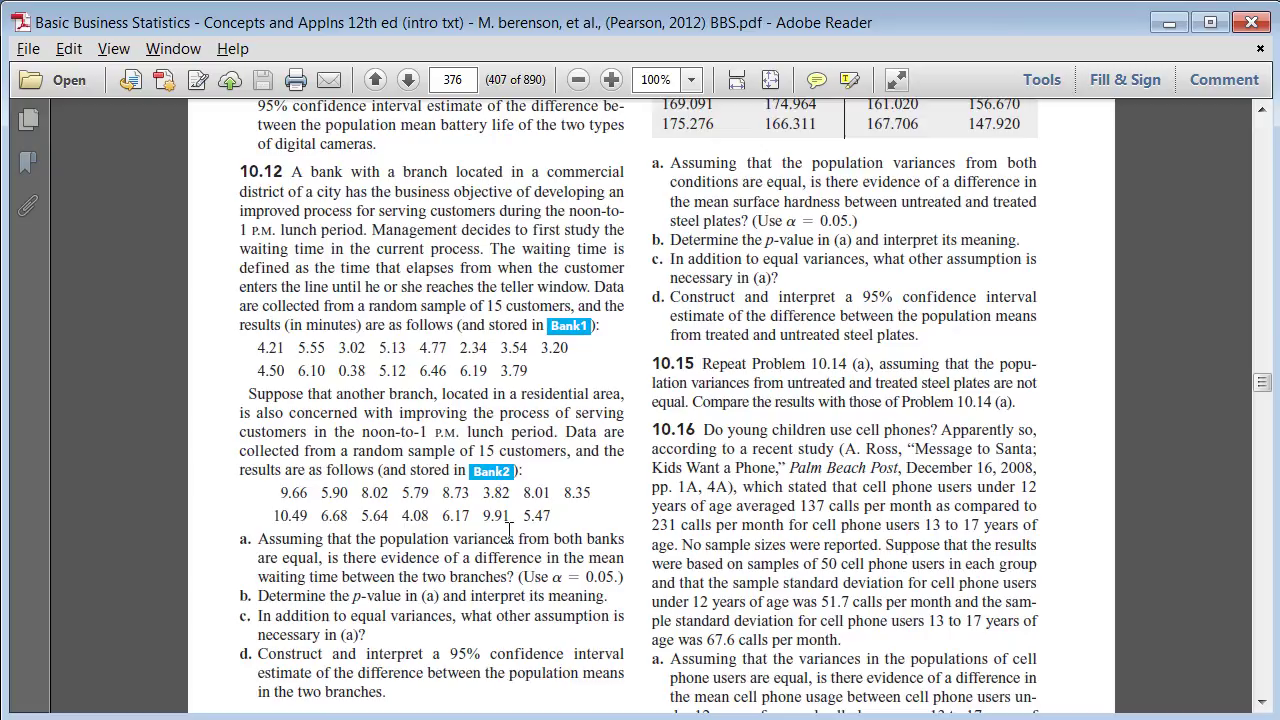
Step: Switch to the Moodle course in Firefox and open bbs12e_excel-data-files.zip from the Dataset folder with WinRAR
{"action": "key", "text": "alt+Tab"}
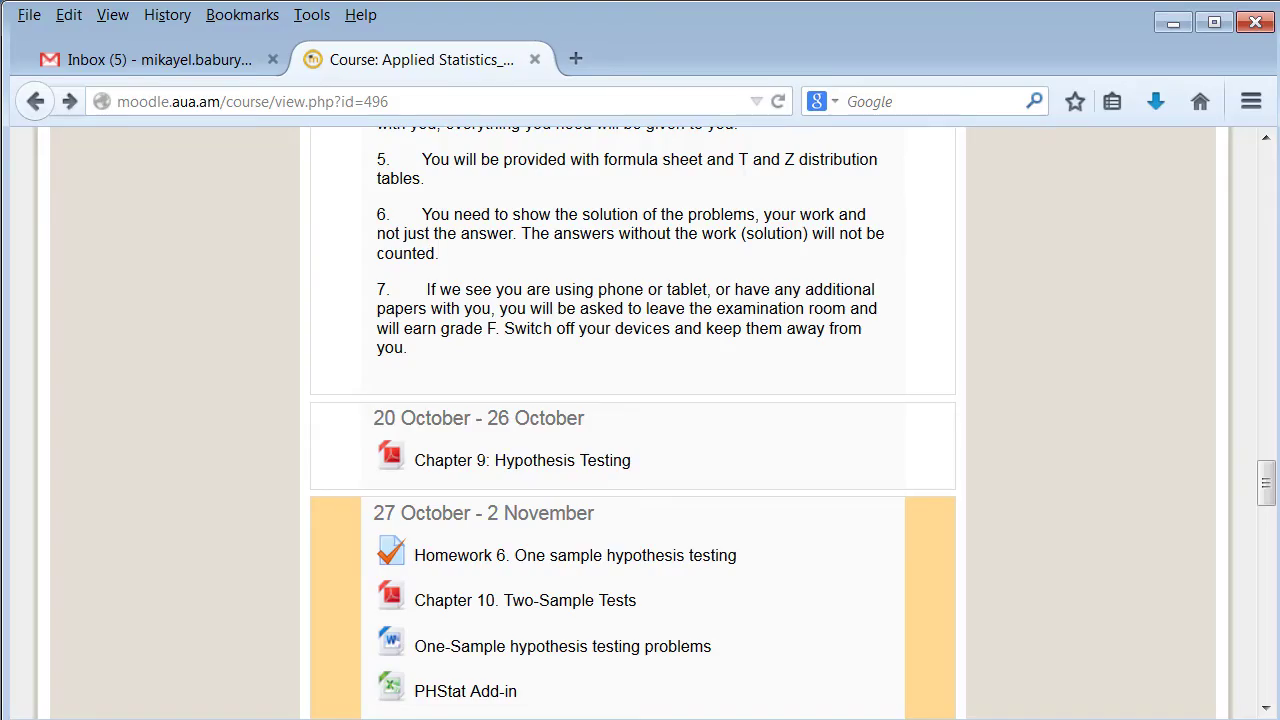
{"action": "scroll", "coordinate": [584, 452], "scroll_direction": "up", "scroll_amount": 5}
{"action": "scroll", "coordinate": [585, 445], "scroll_direction": "up", "scroll_amount": 20}
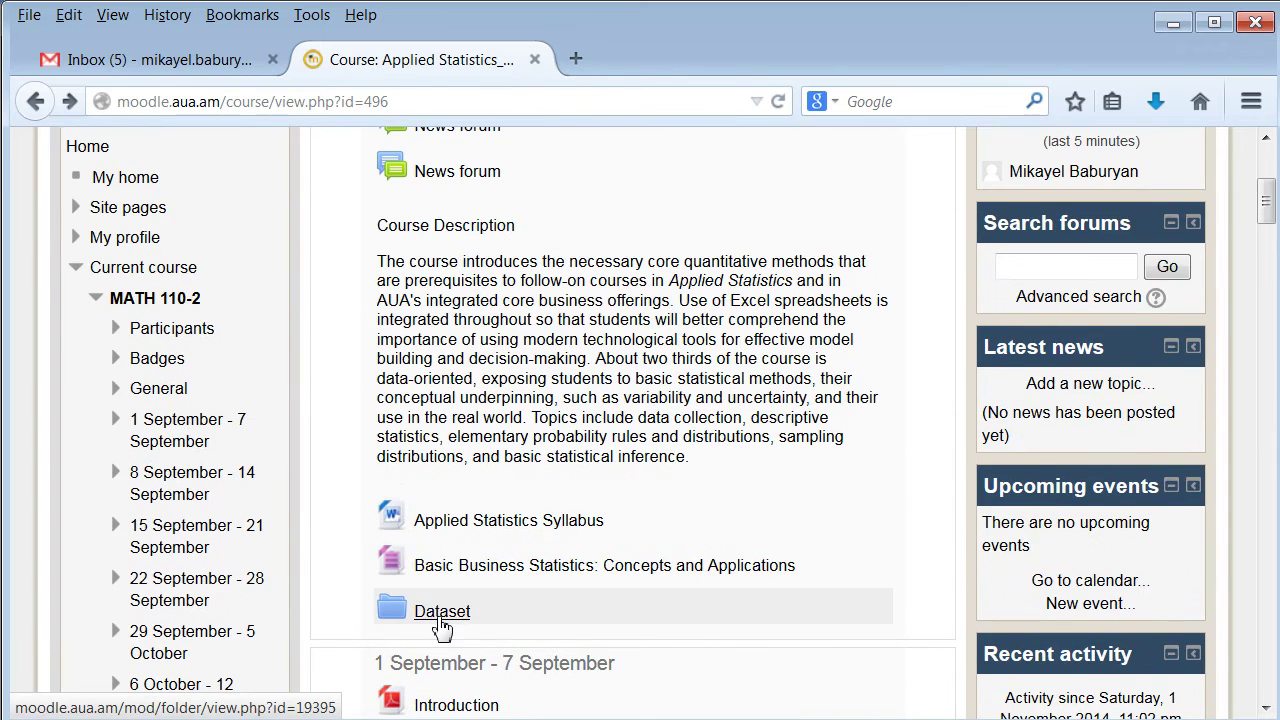
{"action": "scroll", "coordinate": [460, 260], "scroll_direction": "up", "scroll_amount": 3}
{"action": "scroll", "coordinate": [475, 390], "scroll_direction": "down", "scroll_amount": 5}
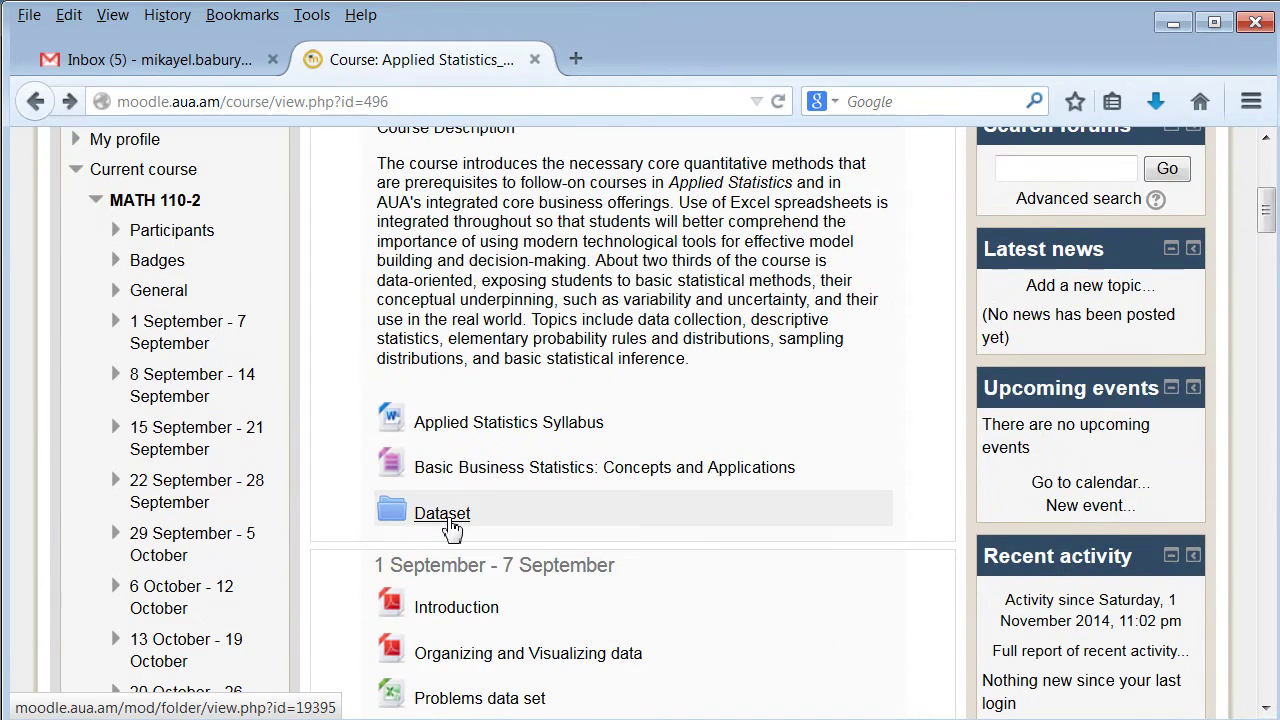
{"action": "left_click", "coordinate": [446, 516]}
{"action": "scroll", "coordinate": [480, 535], "scroll_direction": "down", "scroll_amount": 3}
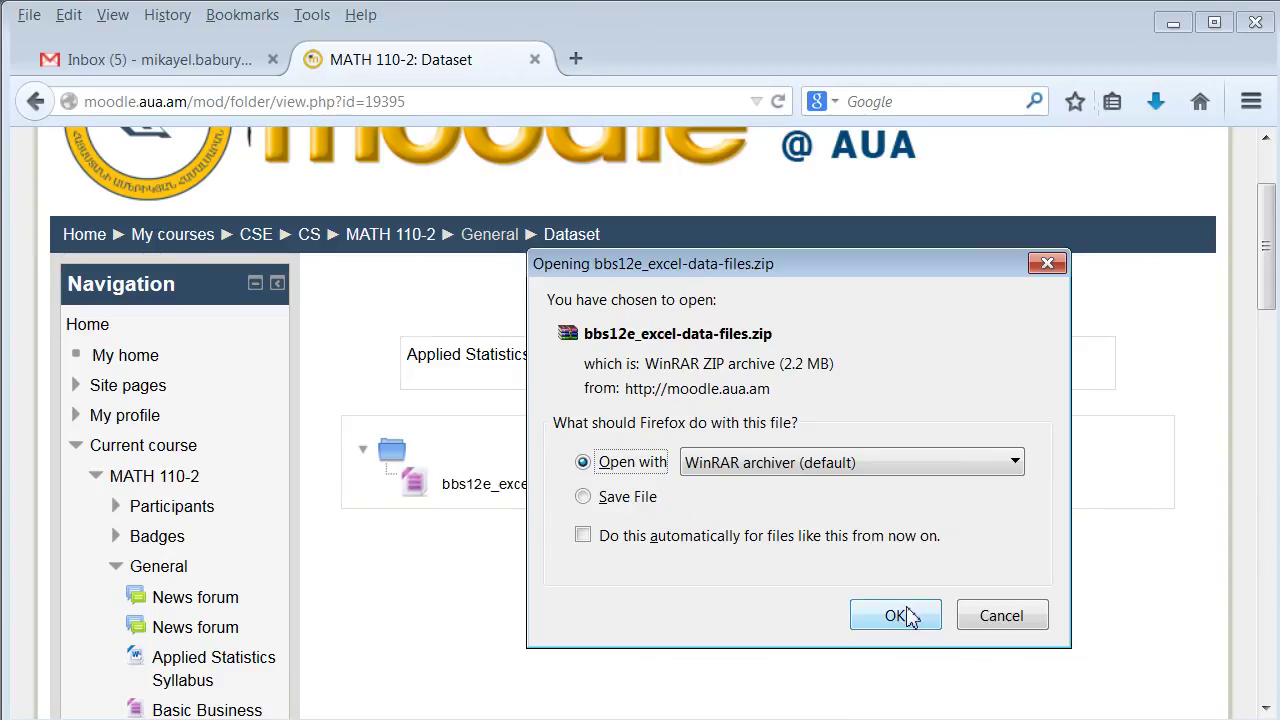
{"action": "left_click", "coordinate": [896, 615]}
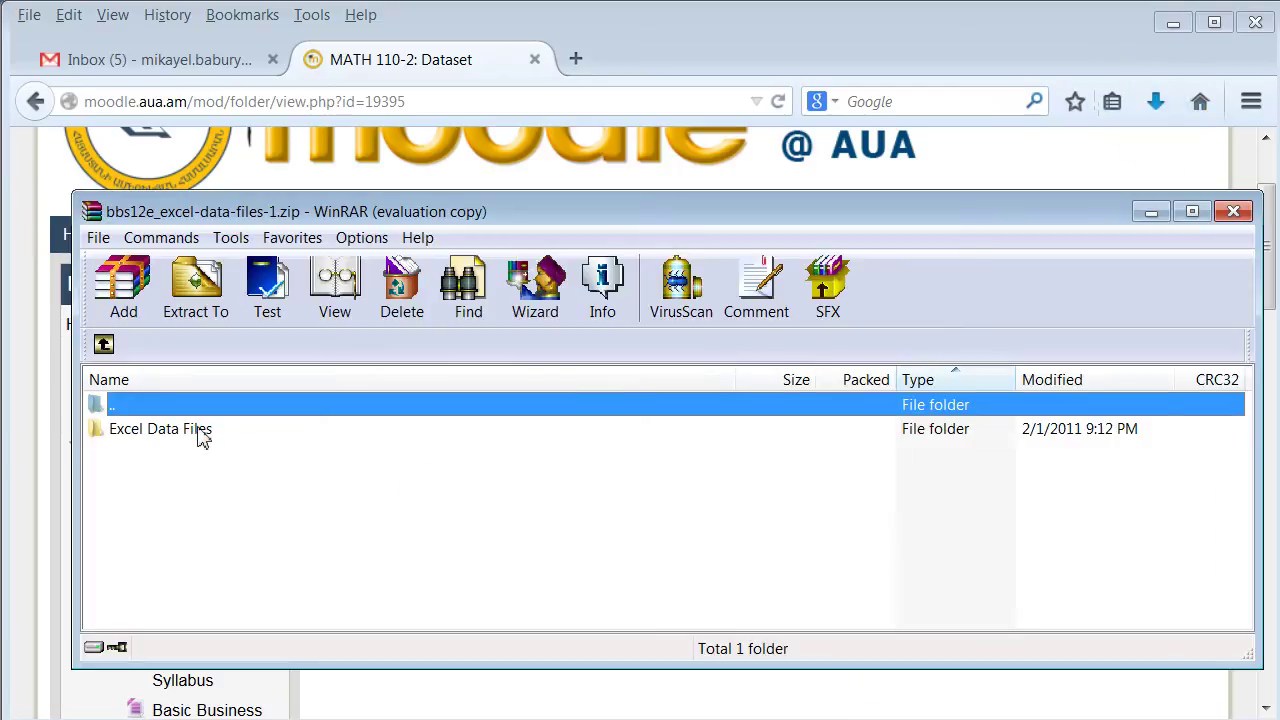
Step: Open Bank1.xls from the archive's Excel Data Files folder in Excel
{"action": "double_click", "coordinate": [203, 437]}
{"action": "left_click", "coordinate": [796, 446]}
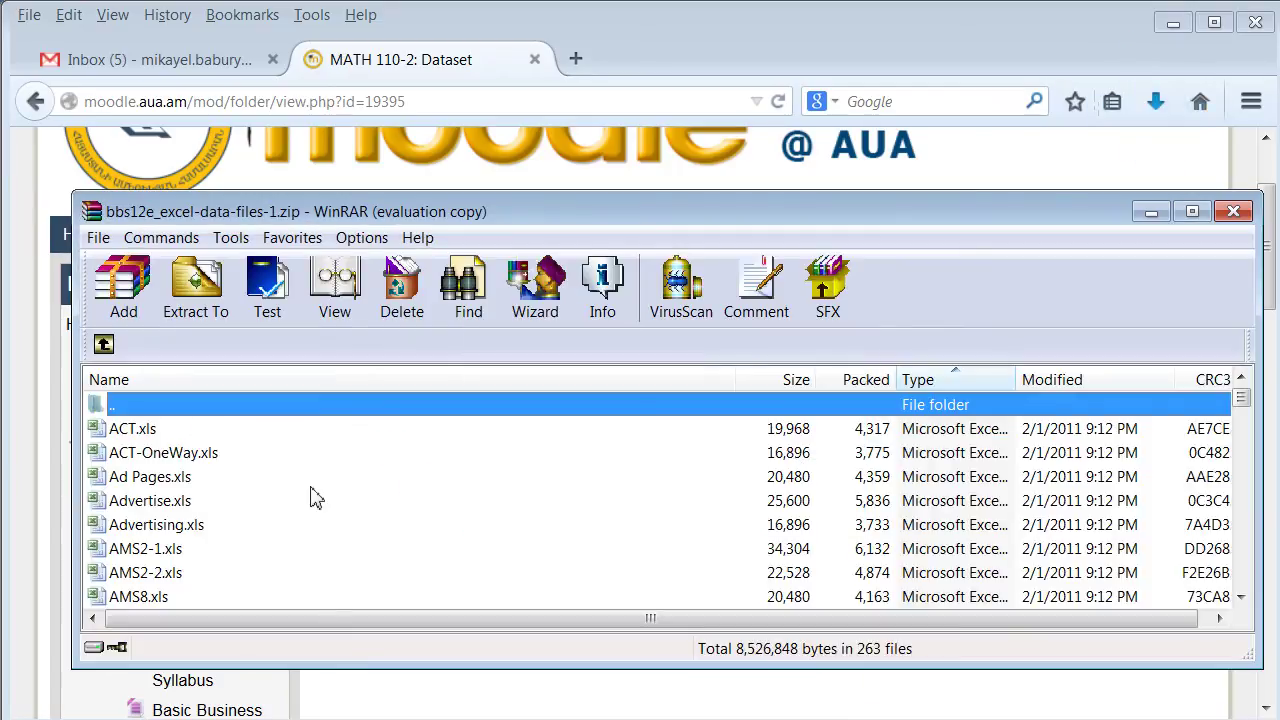
{"action": "scroll", "coordinate": [213, 483], "scroll_direction": "down", "scroll_amount": 10}
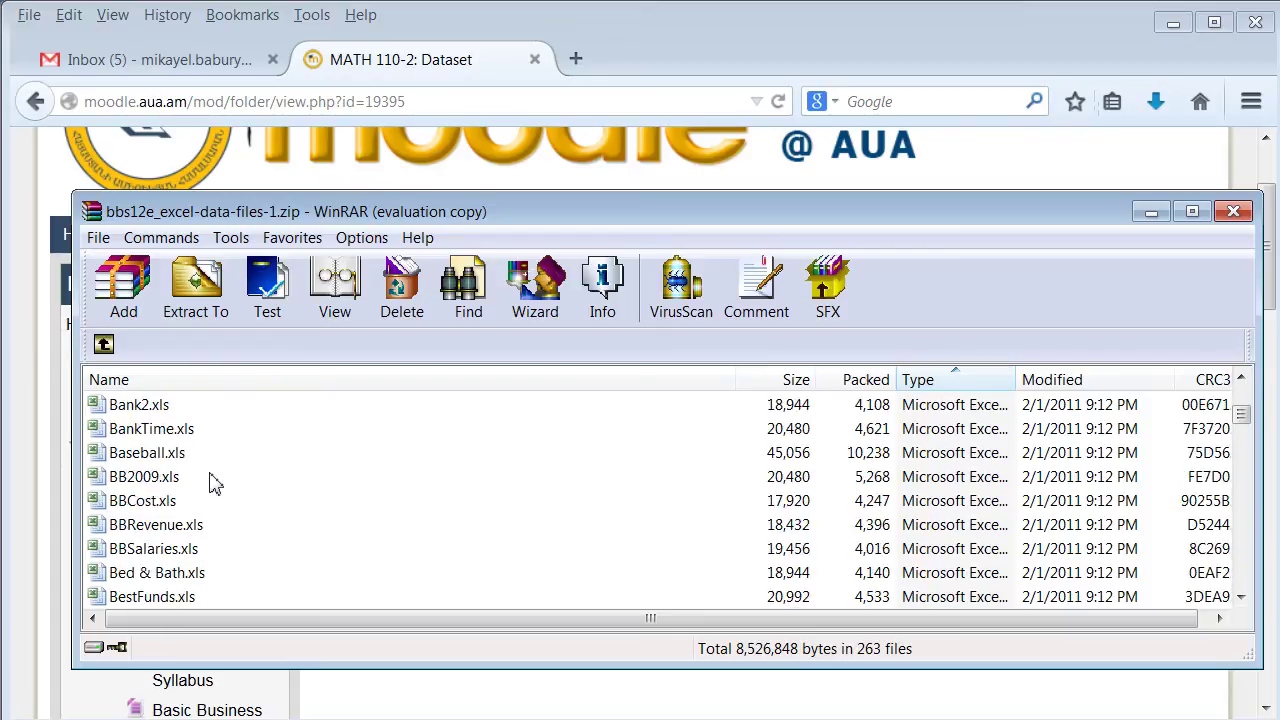
{"action": "scroll", "coordinate": [213, 483], "scroll_direction": "up", "scroll_amount": 1}
{"action": "left_click", "coordinate": [162, 453]}
{"action": "left_click", "coordinate": [152, 478]}
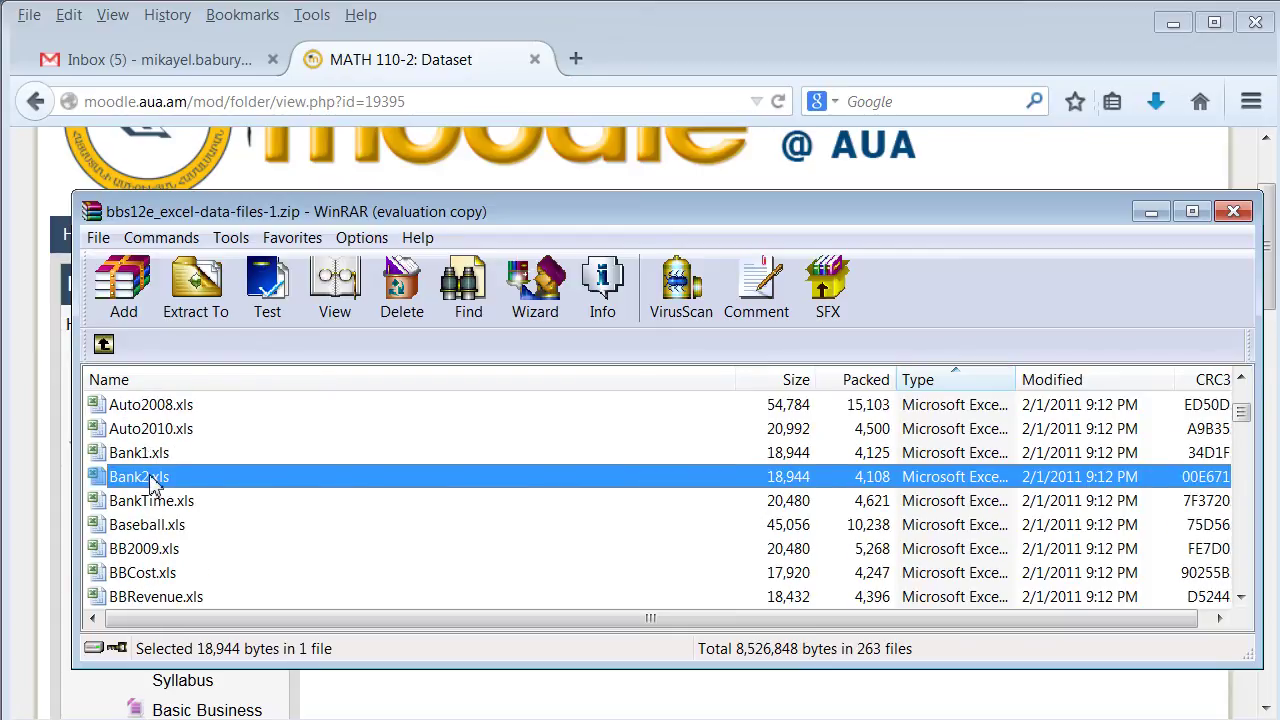
{"action": "key", "text": "Up"}
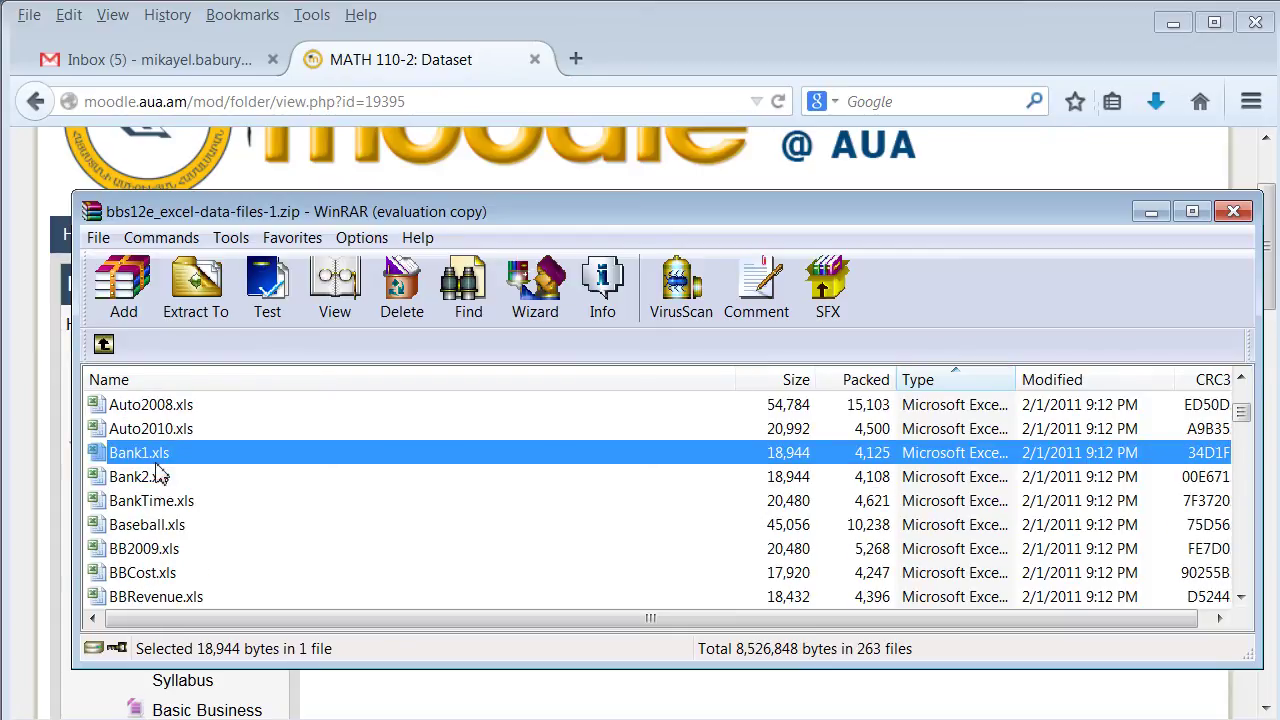
{"action": "key", "text": "Return"}
{"action": "left_click", "coordinate": [996, 533]}
{"action": "double_click", "coordinate": [157, 461]}
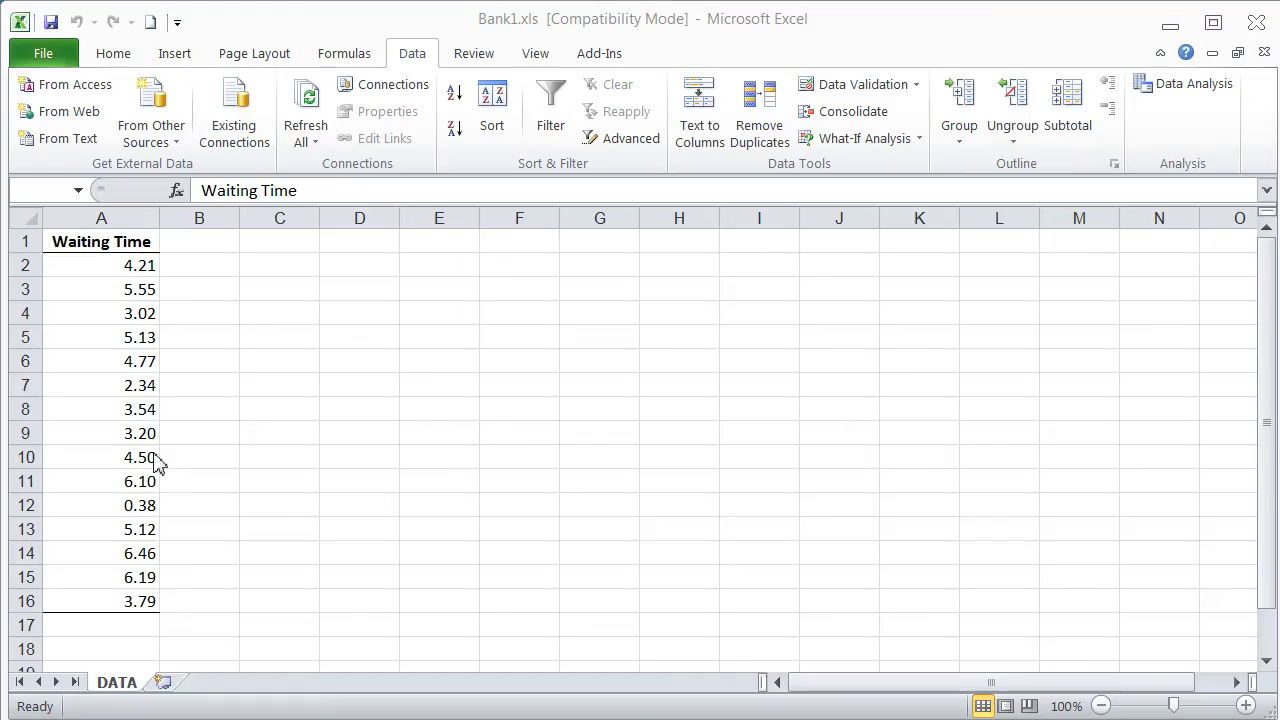
{"action": "left_click", "coordinate": [801, 498]}
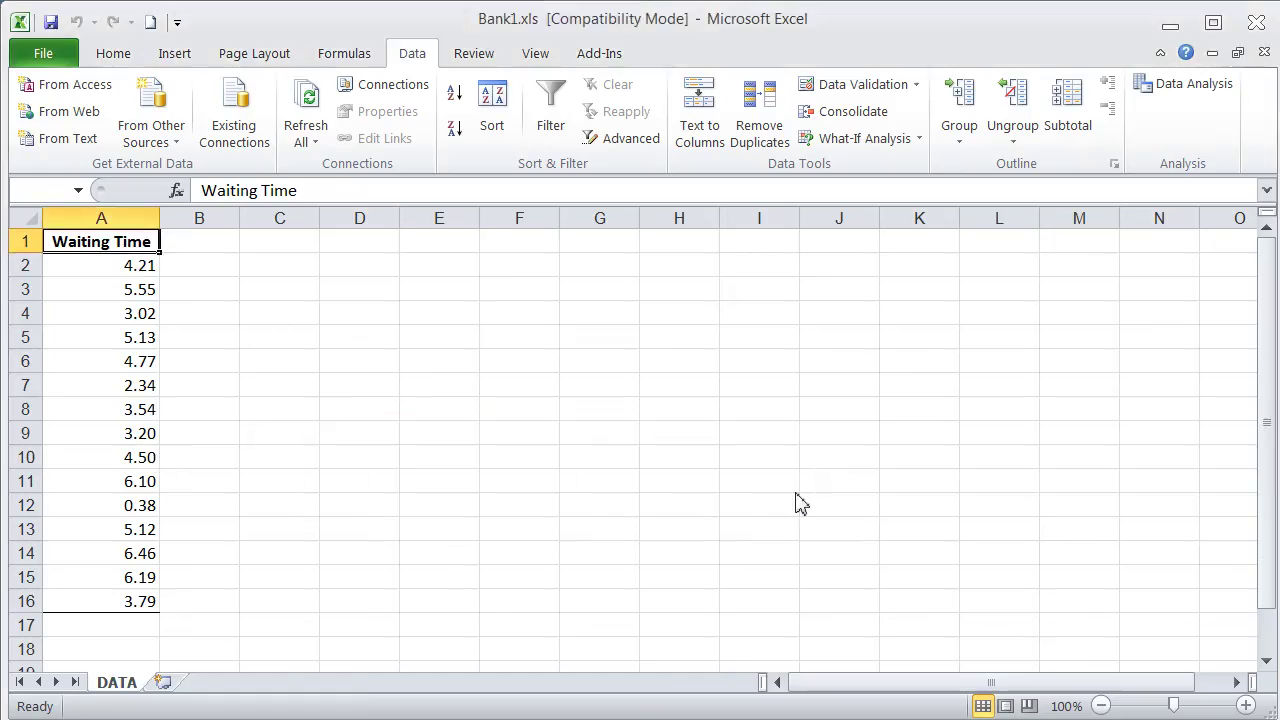
Step: Copy the Waiting Time column A1:A16 from Bank1.xls into a new blank workbook, starting at cell A1
{"action": "left_click_drag", "start_coordinate": [88, 265], "coordinate": [58, 600]}
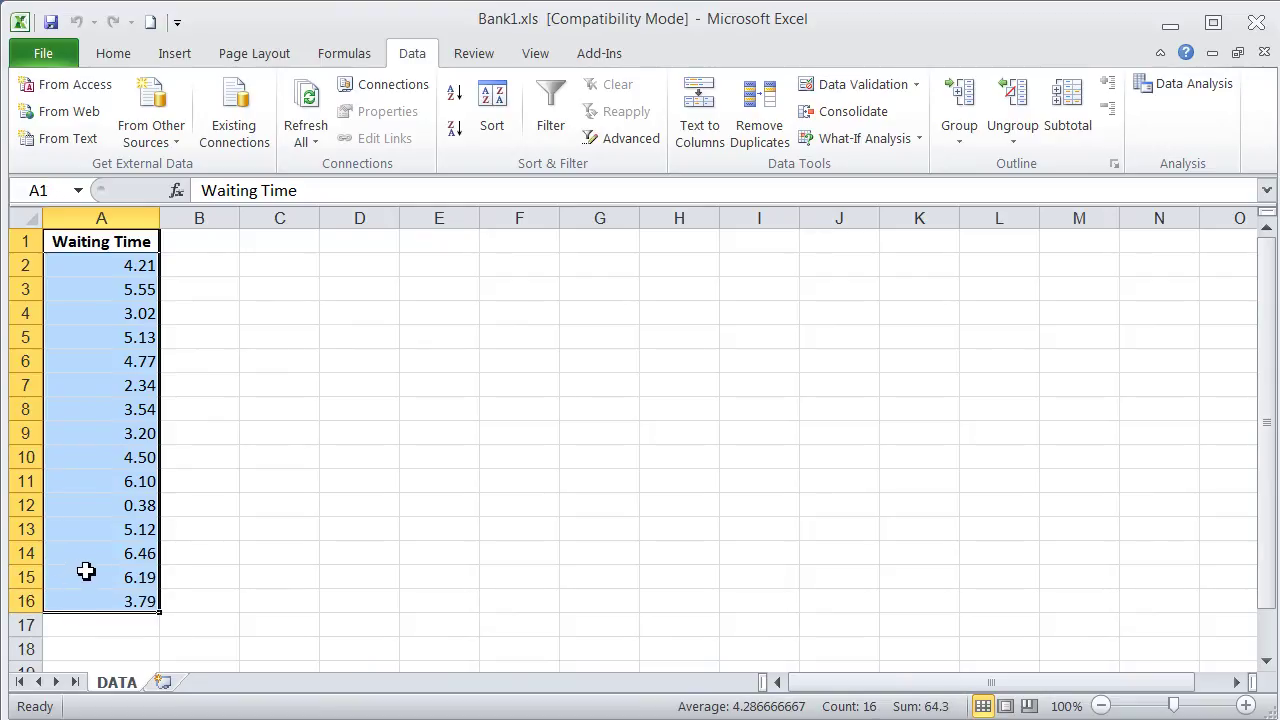
{"action": "key", "text": "ctrl+c"}
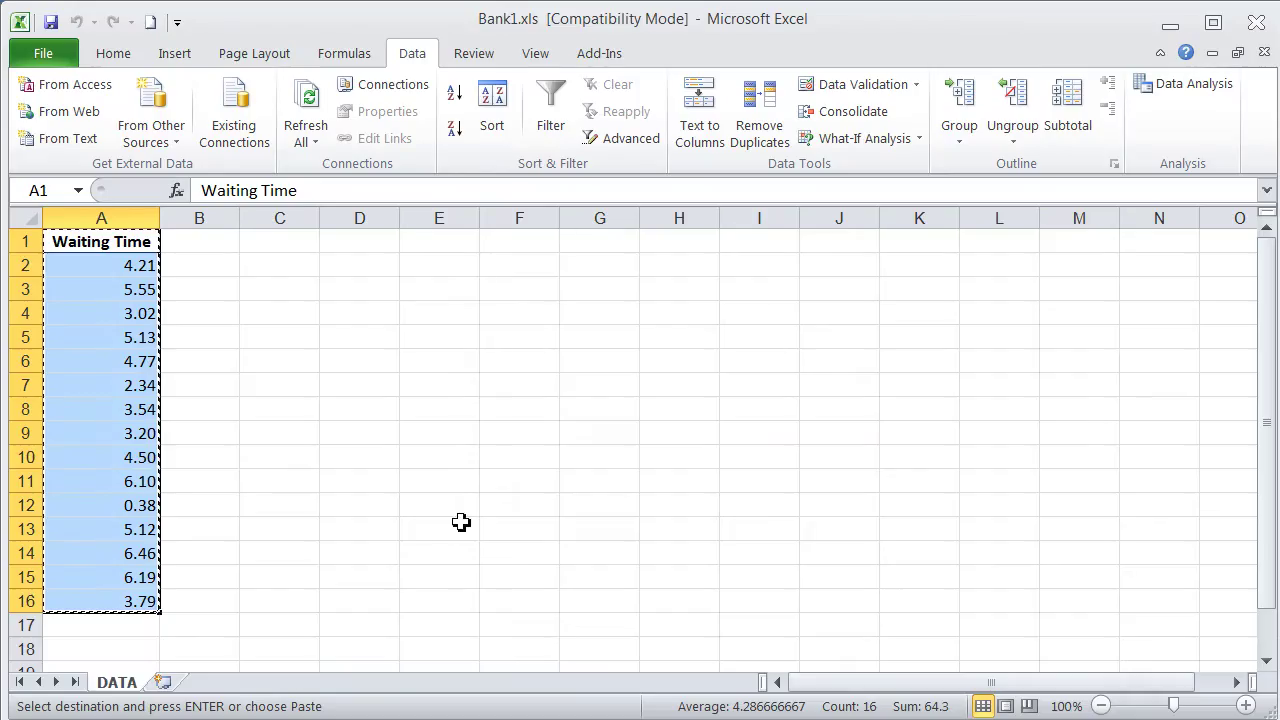
{"action": "left_click", "coordinate": [63, 60]}
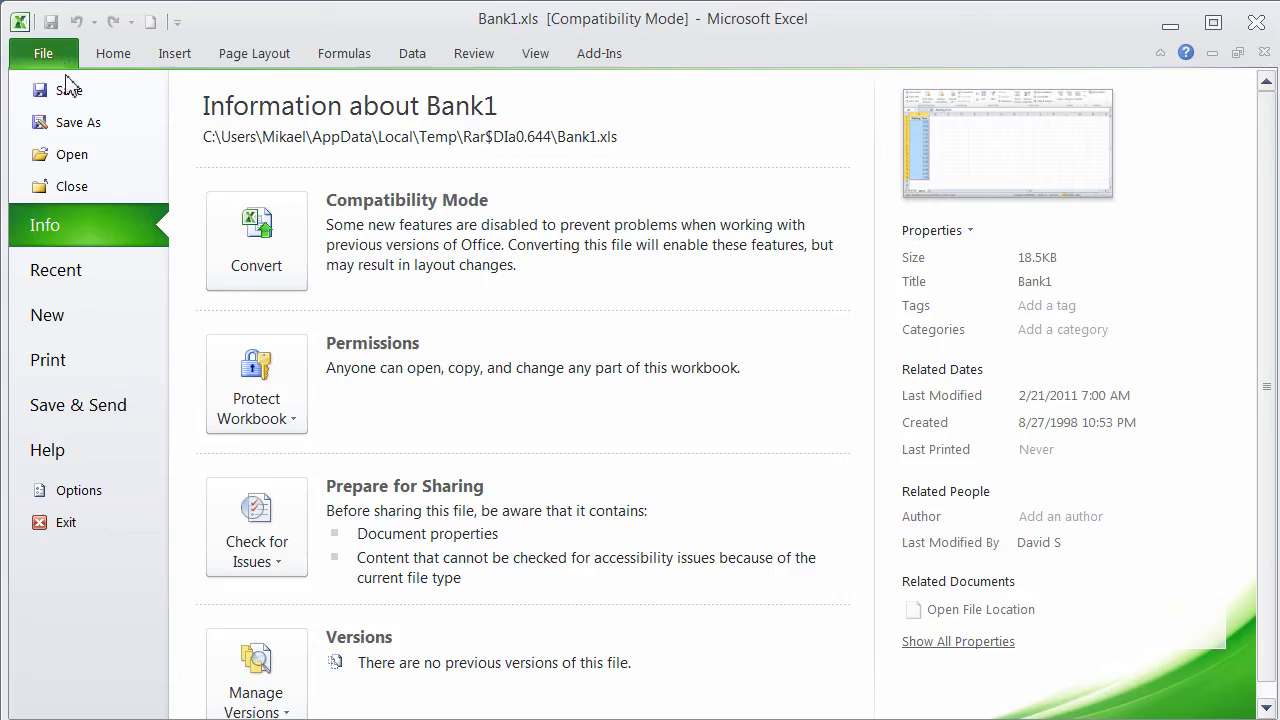
{"action": "left_click", "coordinate": [62, 318]}
{"action": "double_click", "coordinate": [228, 252]}
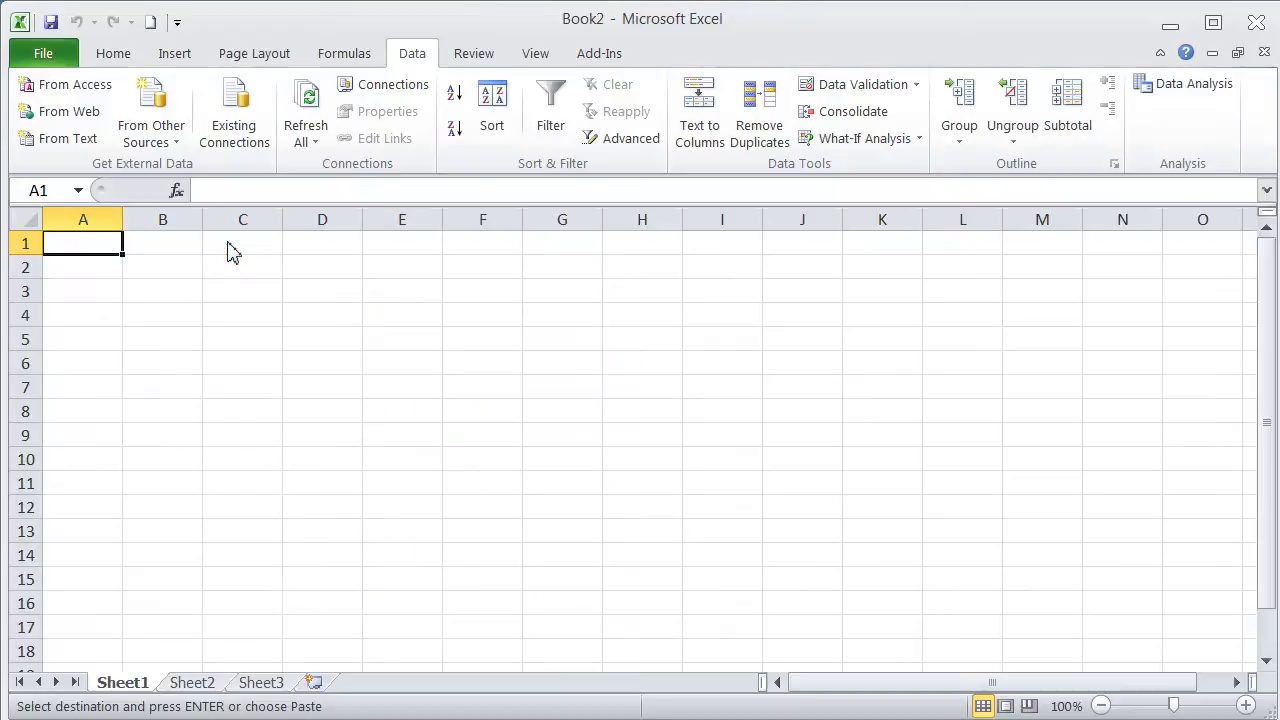
{"action": "key", "text": "ctrl+v"}
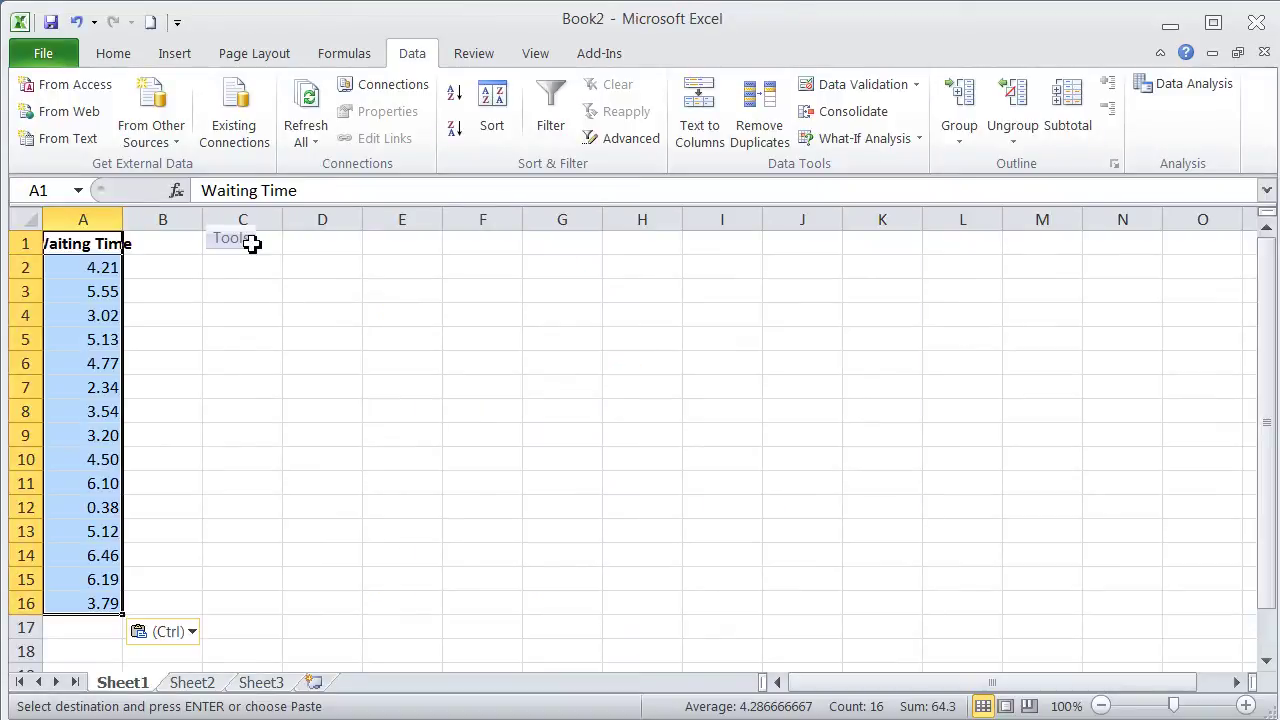
Step: Switch to the bbs12e_excel-data-files archive in WinRAR and open Bank2.xls from it in Excel
{"action": "key", "text": "alt+Tab"}
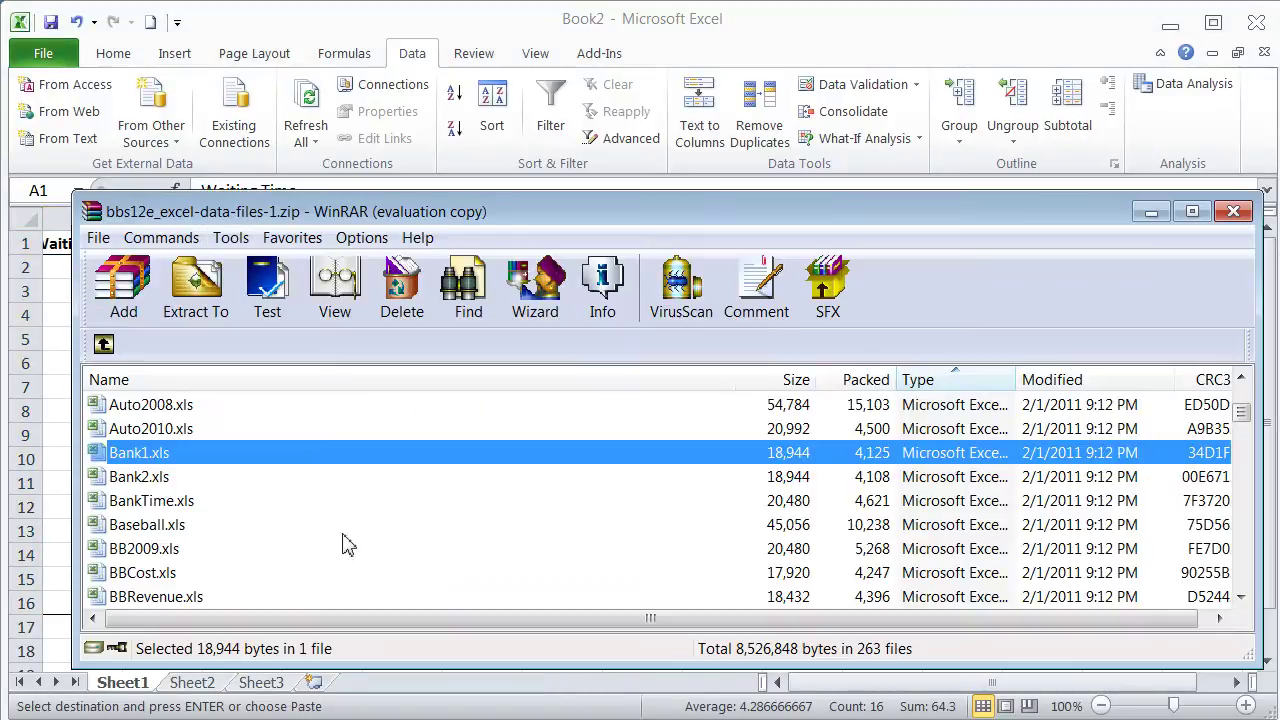
{"action": "double_click", "coordinate": [152, 478]}
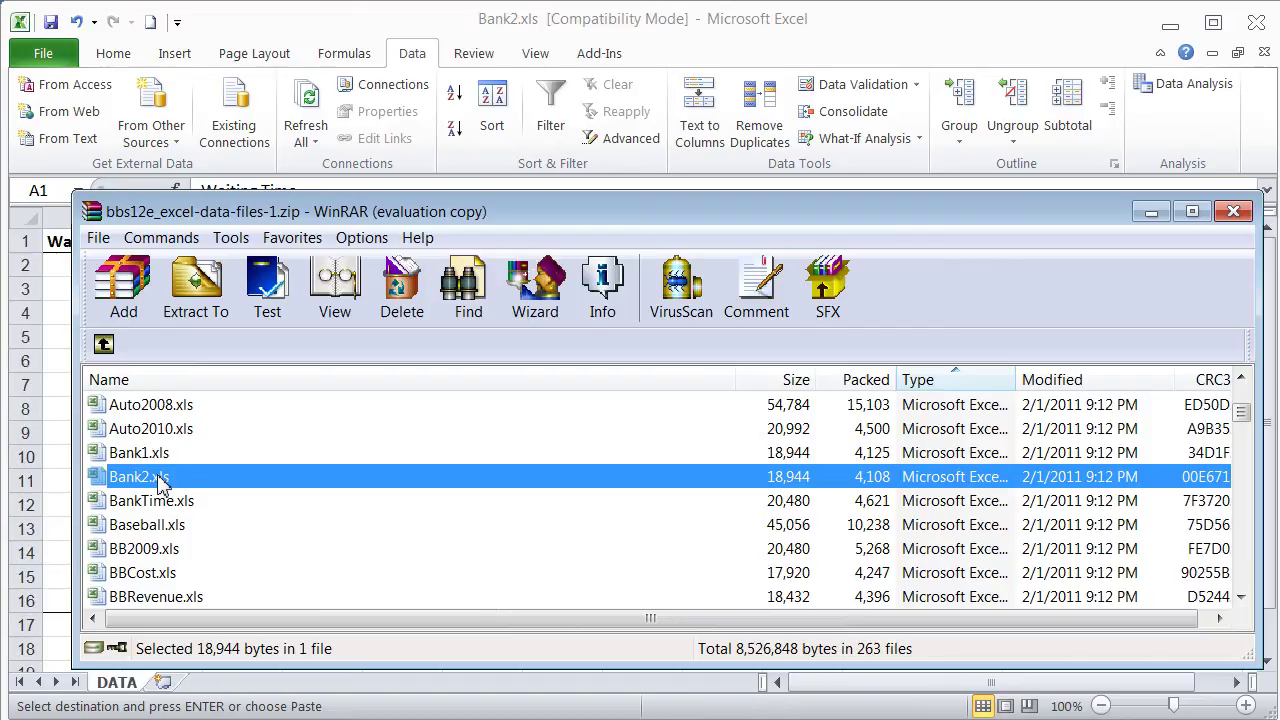
{"action": "left_click", "coordinate": [1015, 533]}
{"action": "key", "text": "alt+Tab"}
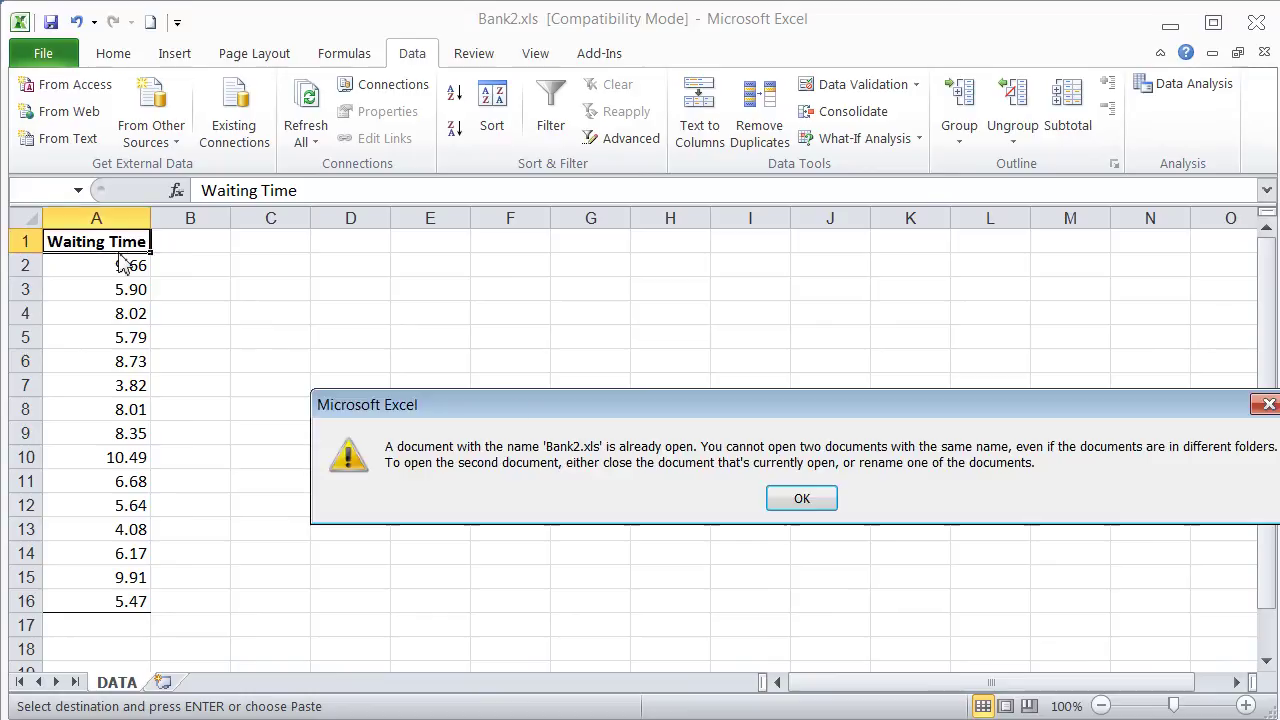
{"action": "left_click", "coordinate": [802, 498]}
Step: Copy the Waiting Time column A1:A16 from Bank2.xls into Book2, starting at cell B1
{"action": "left_click_drag", "start_coordinate": [137, 262], "coordinate": [72, 596]}
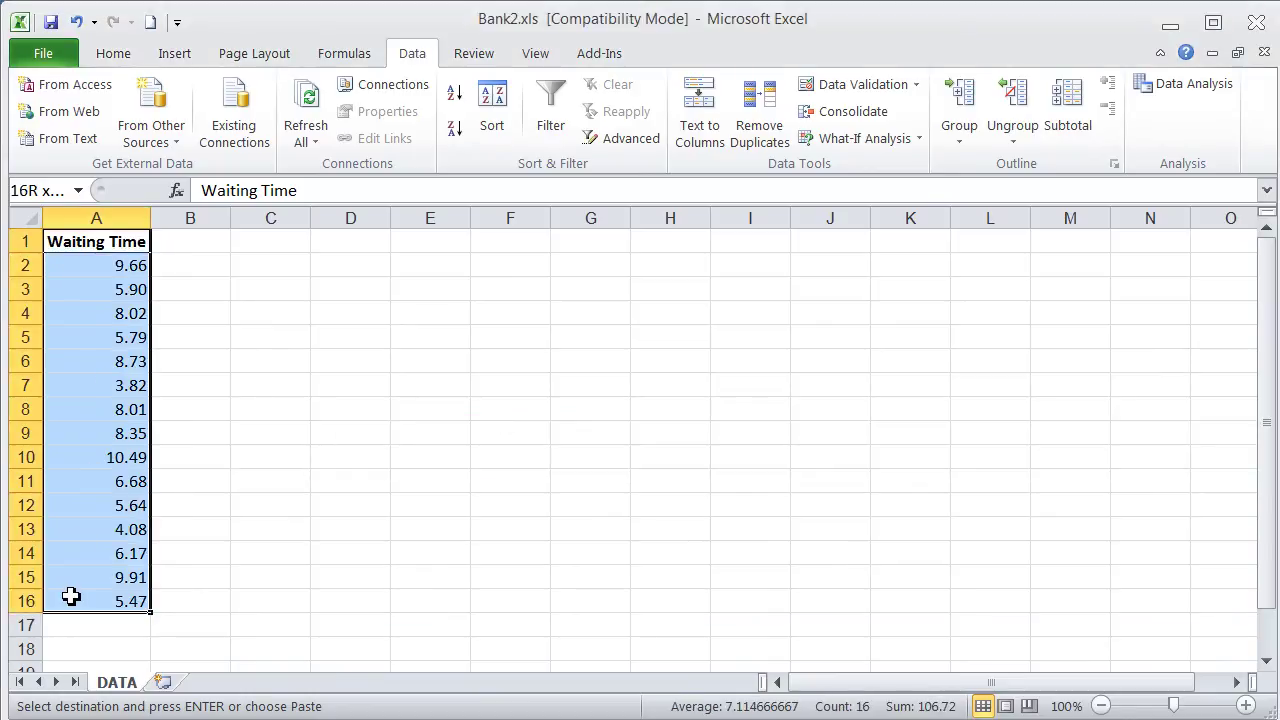
{"action": "right_click", "coordinate": [86, 540]}
{"action": "left_click", "coordinate": [175, 160]}
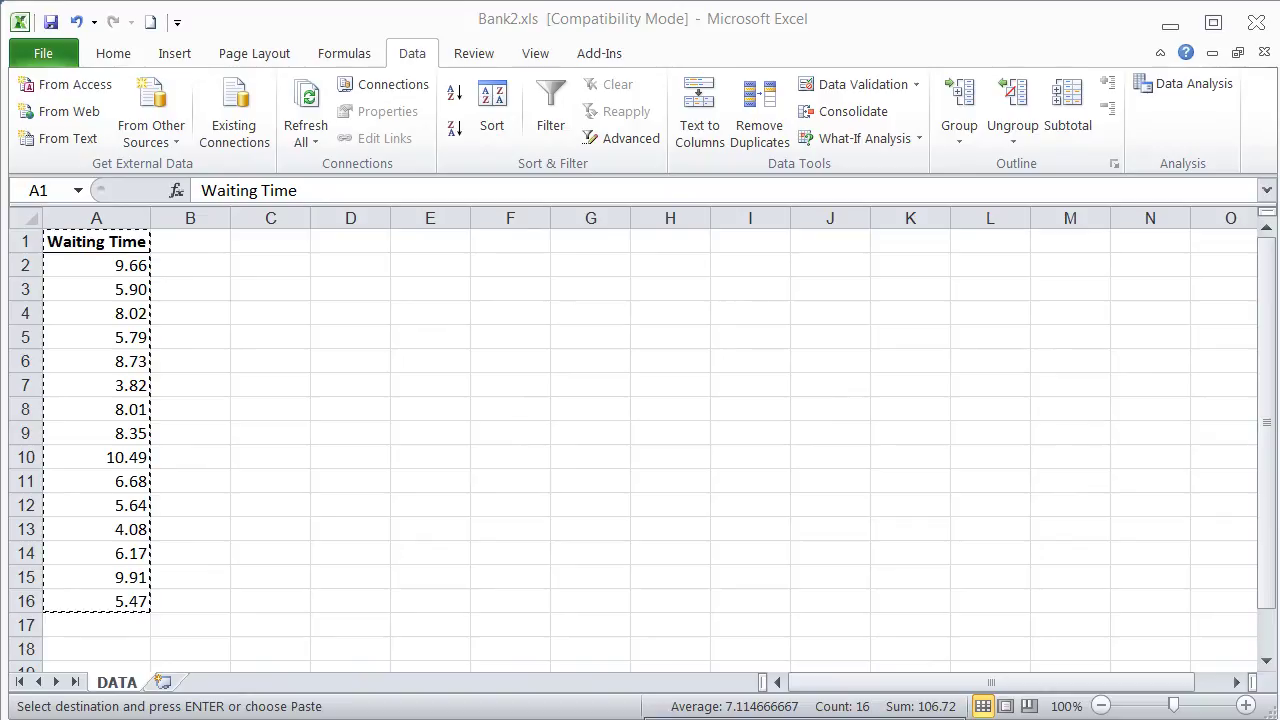
{"action": "key", "text": "ctrl+Tab"}
{"action": "right_click", "coordinate": [165, 250]}
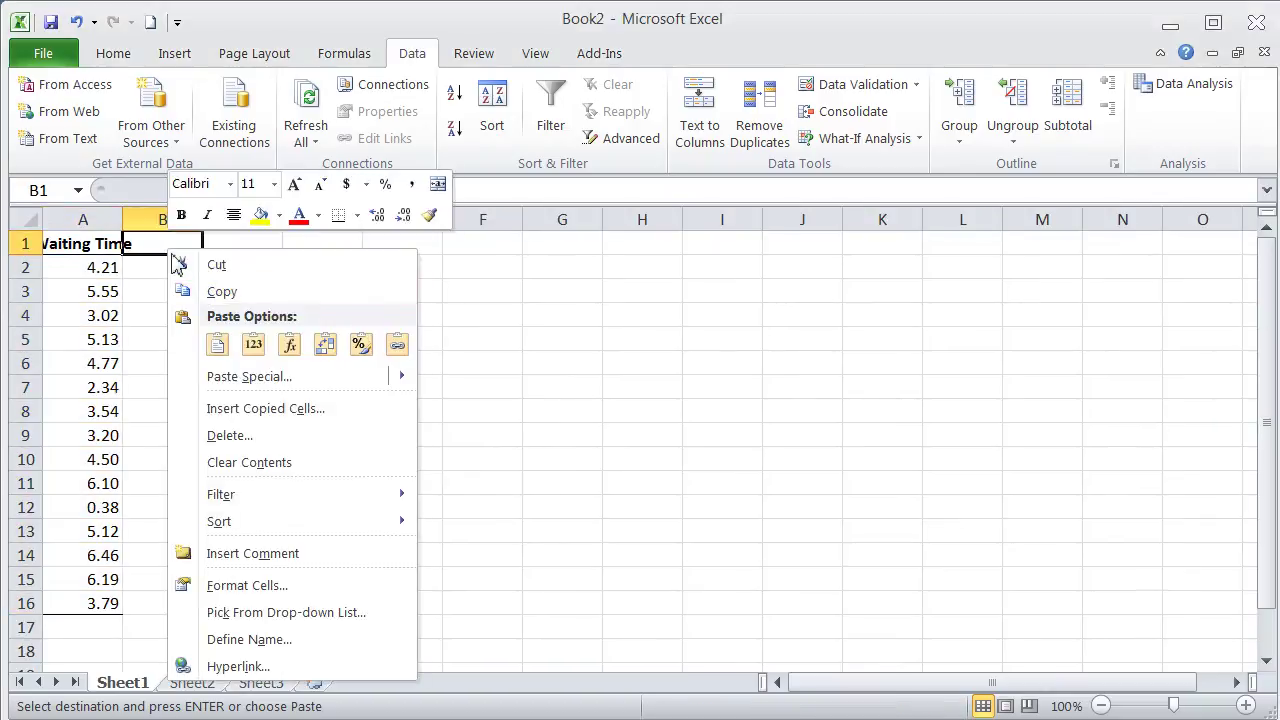
{"action": "left_click", "coordinate": [218, 344]}
{"action": "left_click", "coordinate": [263, 289]}
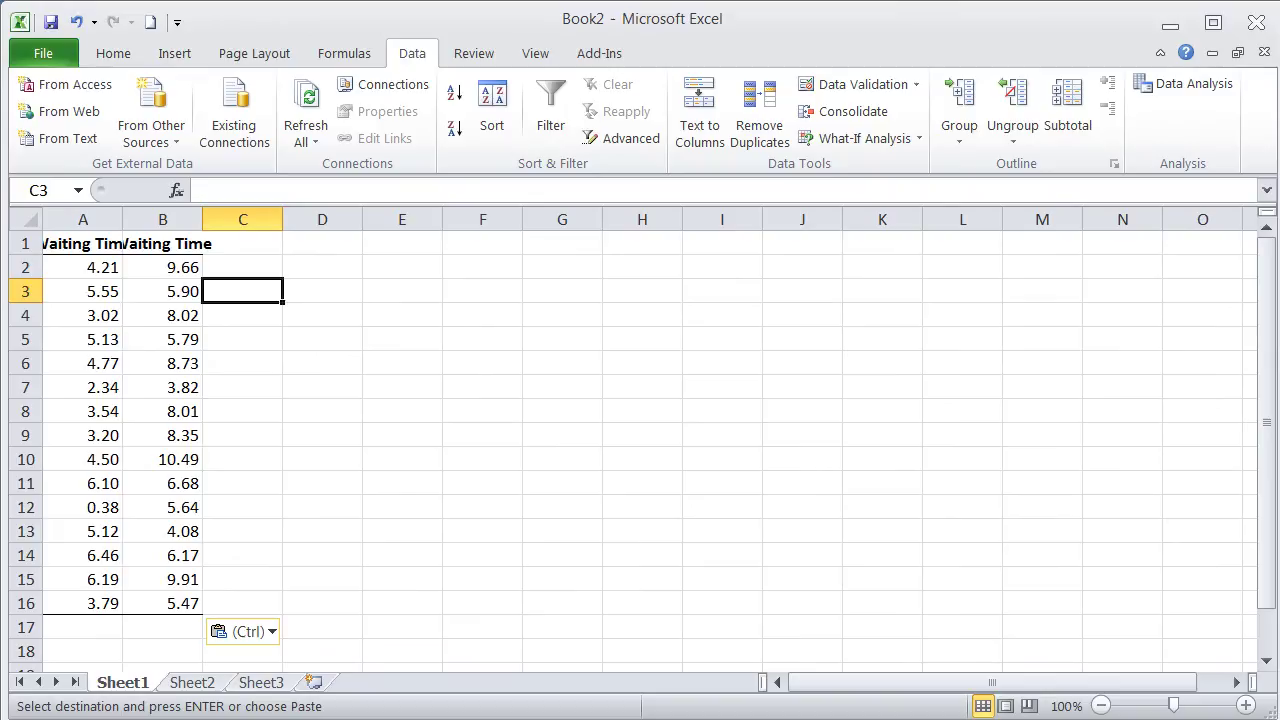
Step: Check the copied data against problem 10.12 in the textbook PDF, and widen Book2's columns A and B to fit the Waiting Time headings
{"action": "key", "text": "alt+Tab"}
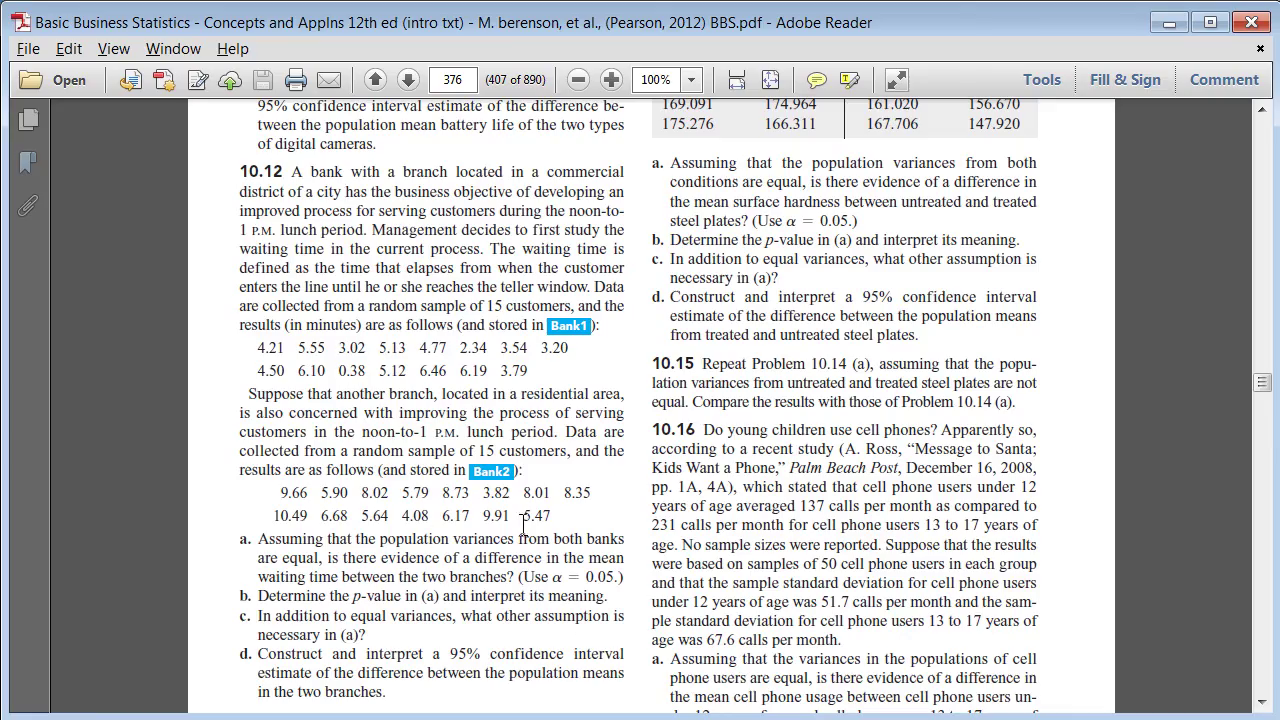
{"action": "key", "text": "alt+Tab"}
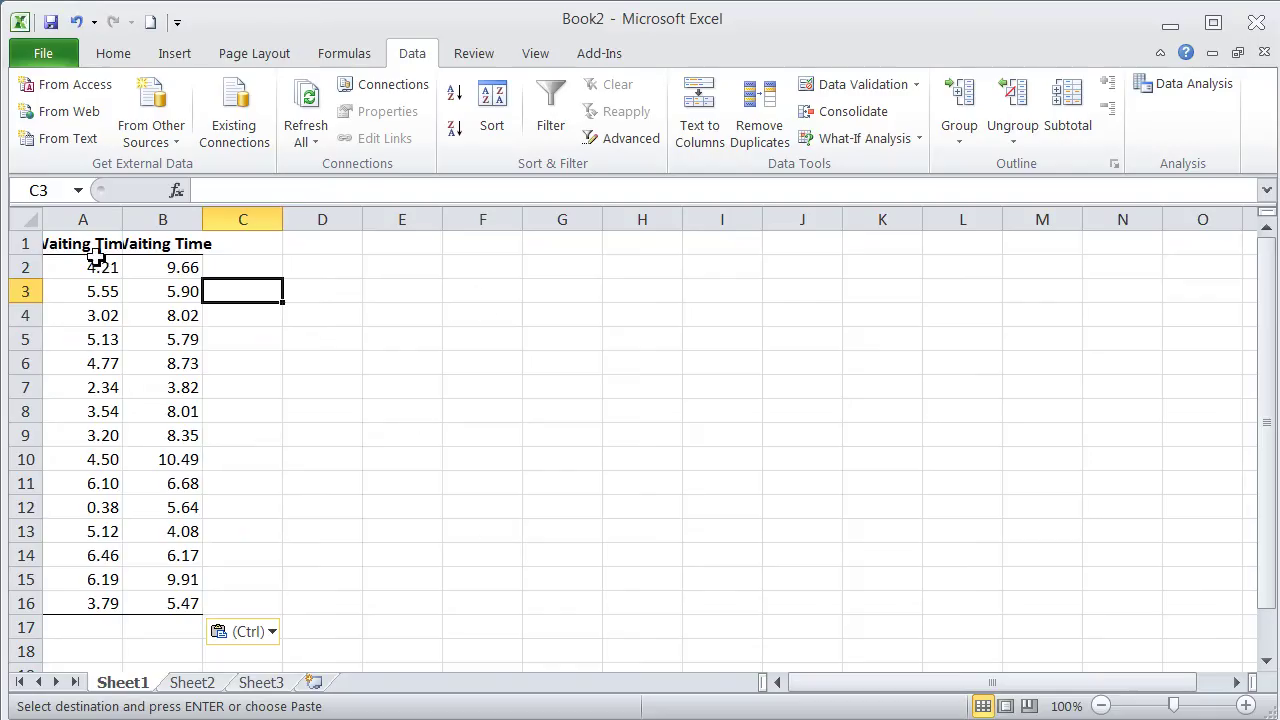
{"action": "left_click_drag", "start_coordinate": [97, 252], "coordinate": [149, 600]}
{"action": "left_click", "coordinate": [290, 482]}
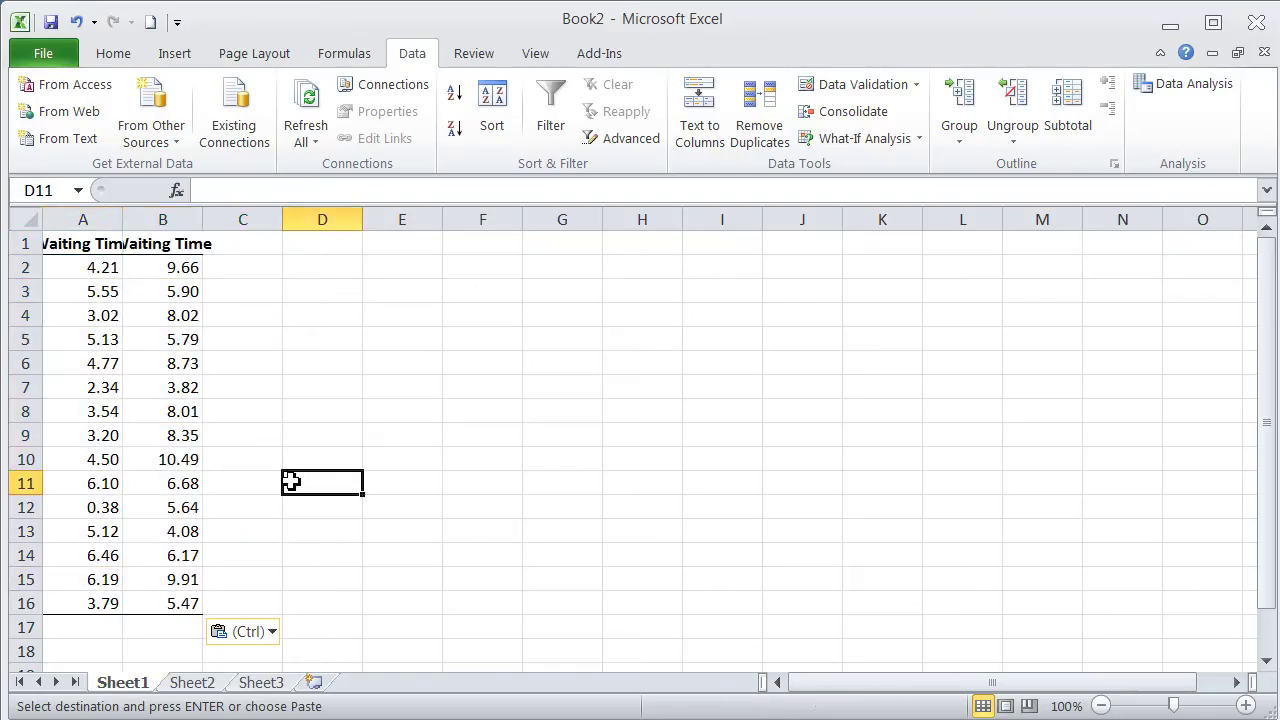
{"action": "left_click_drag", "start_coordinate": [122, 220], "coordinate": [171, 222]}
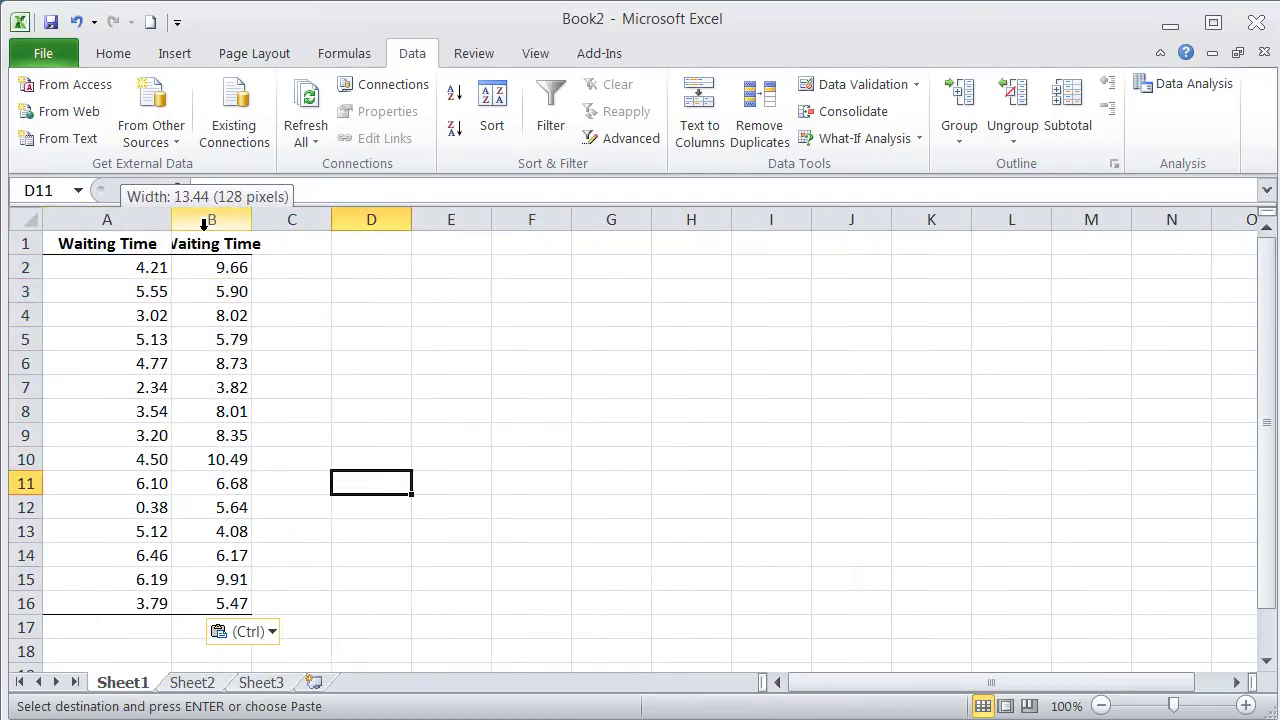
{"action": "left_click_drag", "start_coordinate": [251, 220], "coordinate": [291, 226]}
Step: Review parts b and d of problem 10.12 in Adobe Reader, on the p-value and 95% confidence interval, and return to Book2
{"action": "key", "text": "alt+Tab"}
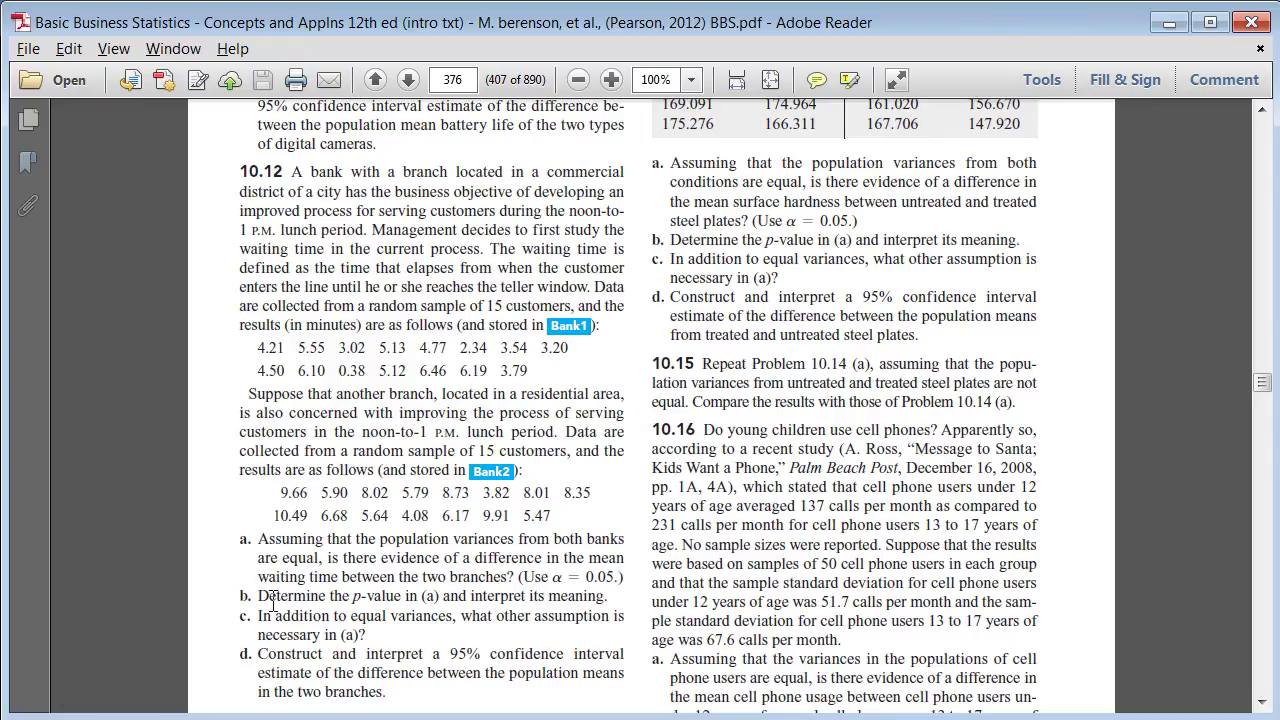
{"action": "left_click_drag", "start_coordinate": [259, 596], "coordinate": [389, 605]}
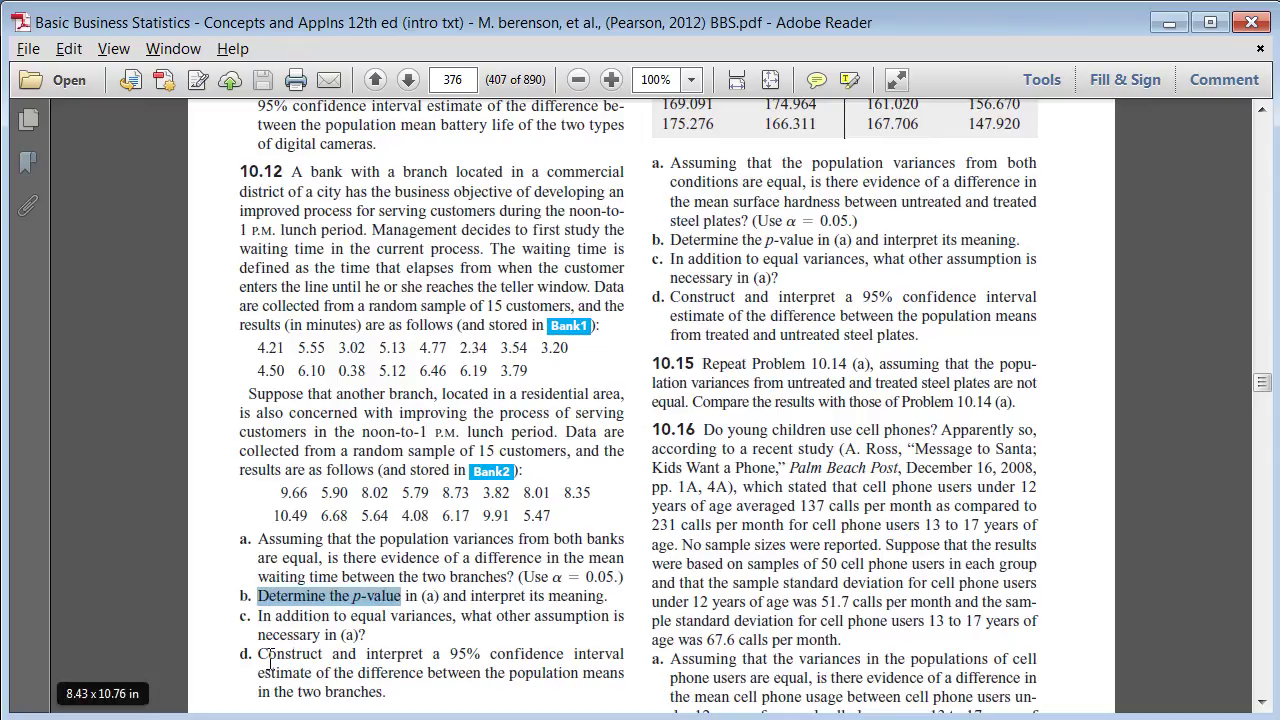
{"action": "left_click_drag", "start_coordinate": [259, 657], "coordinate": [603, 656]}
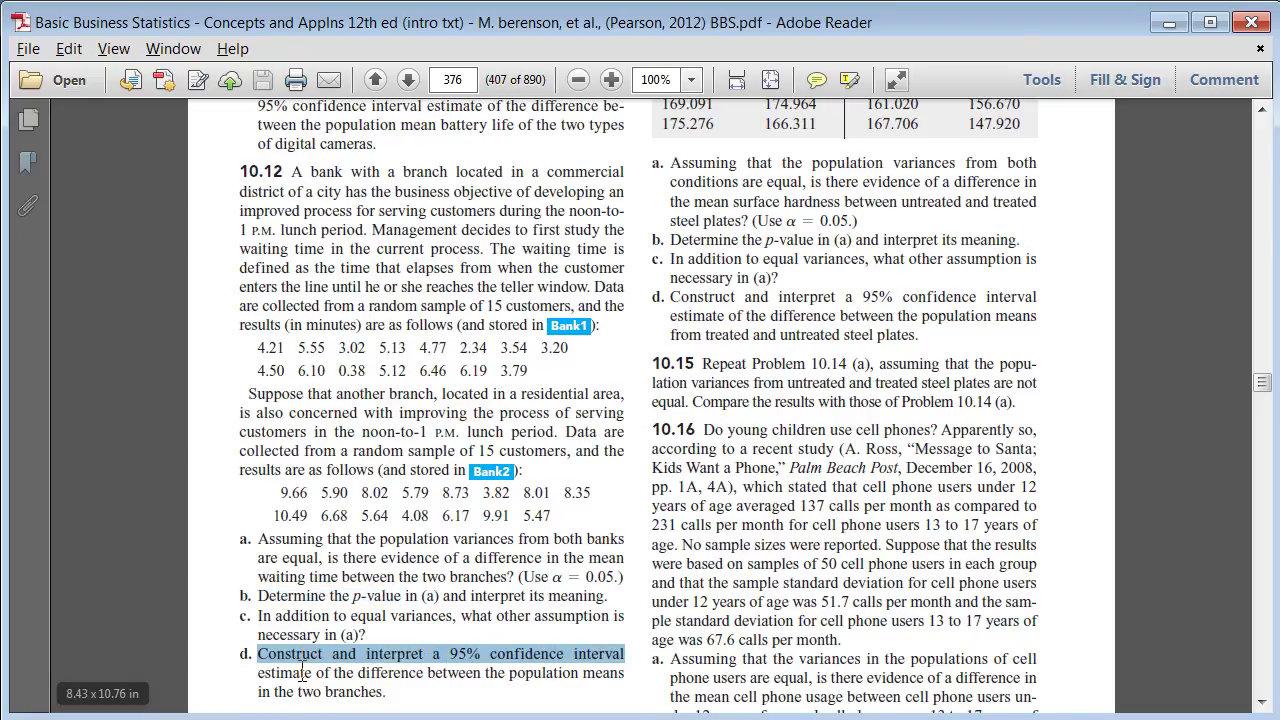
{"action": "key", "text": "alt+Tab"}
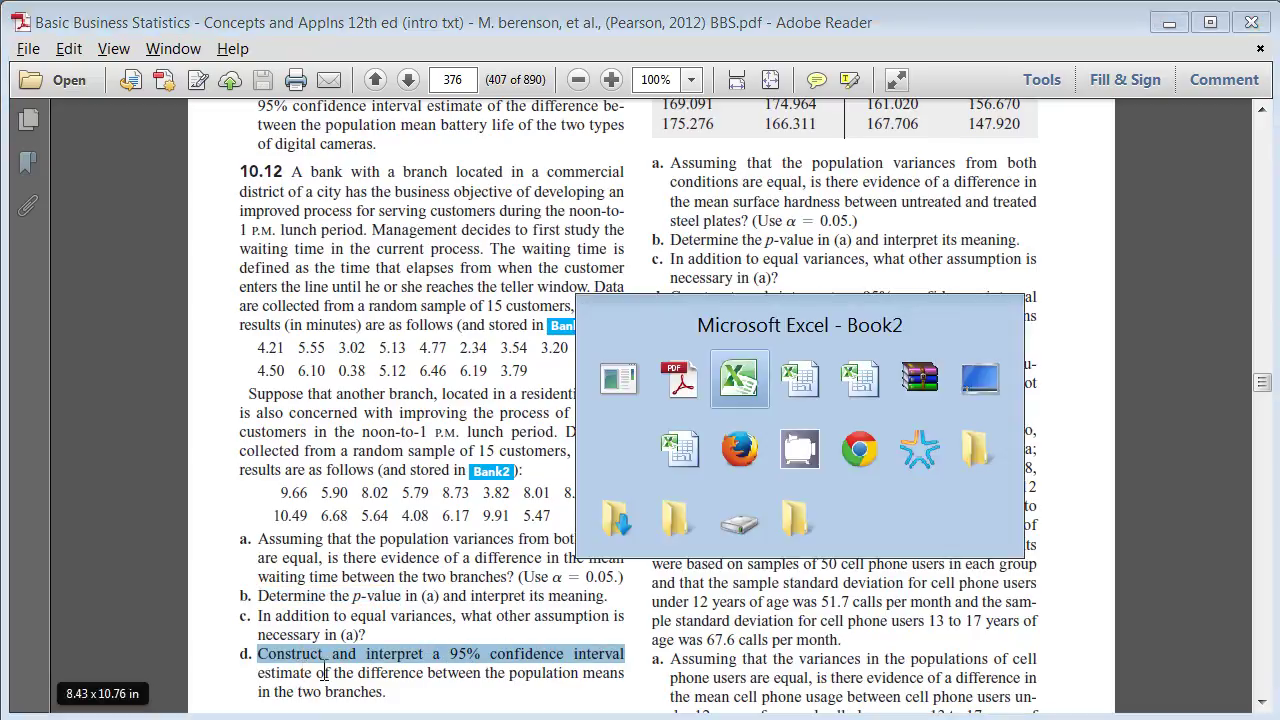
{"action": "key", "text": "alt+Tab"}
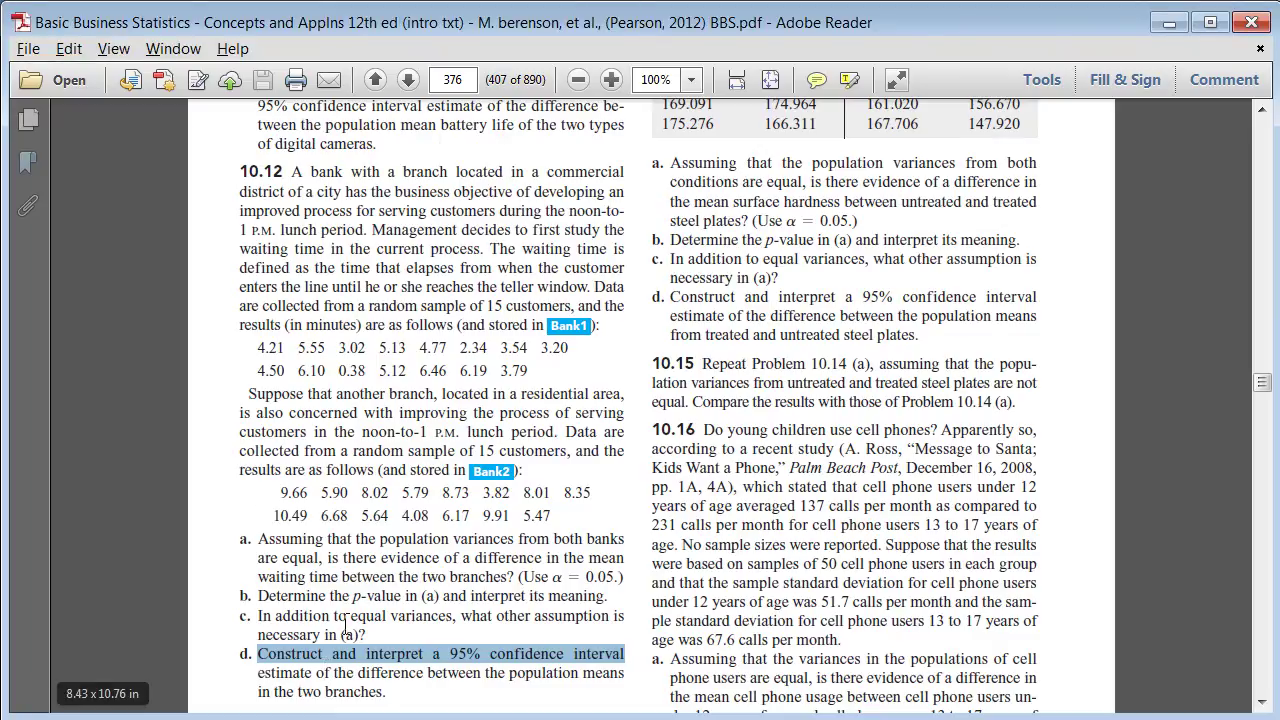
{"action": "key", "text": "alt+Tab"}
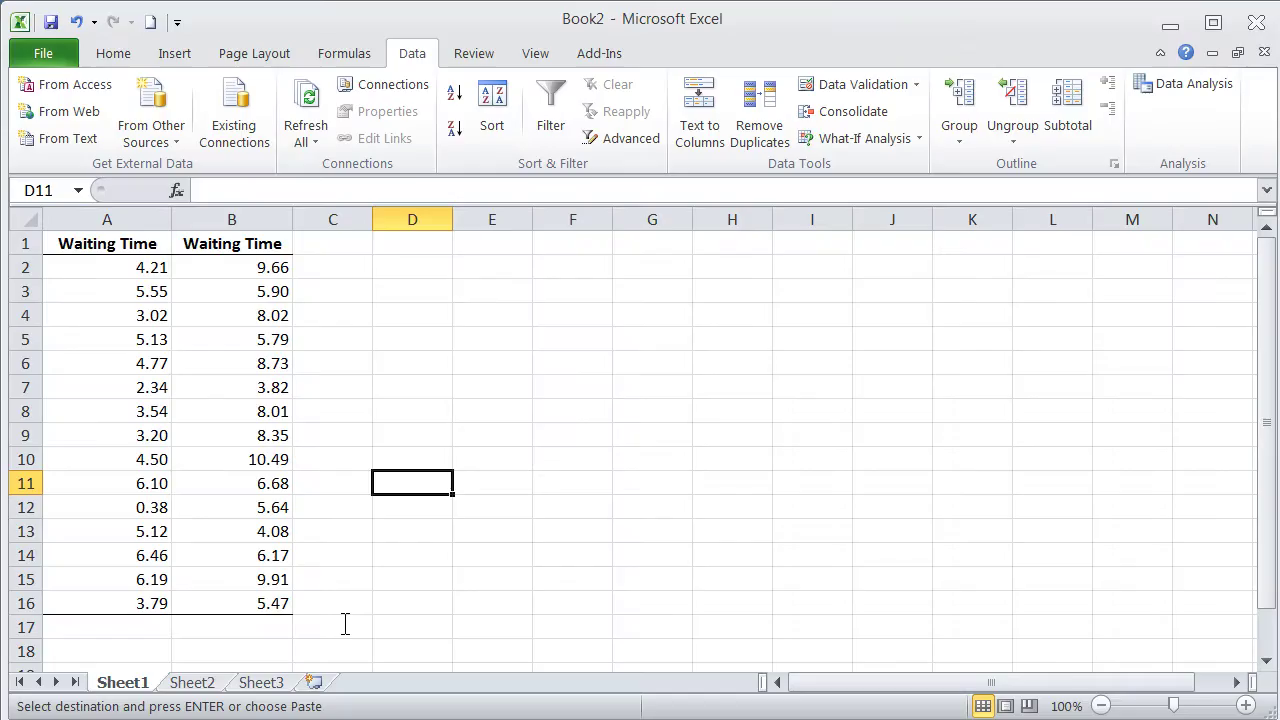
Step: Start PHStat's Pooled-Variance t Test for unsummarized two-sample data, checking the equal-variance assumption in the textbook PDF
{"action": "left_click", "coordinate": [828, 364]}
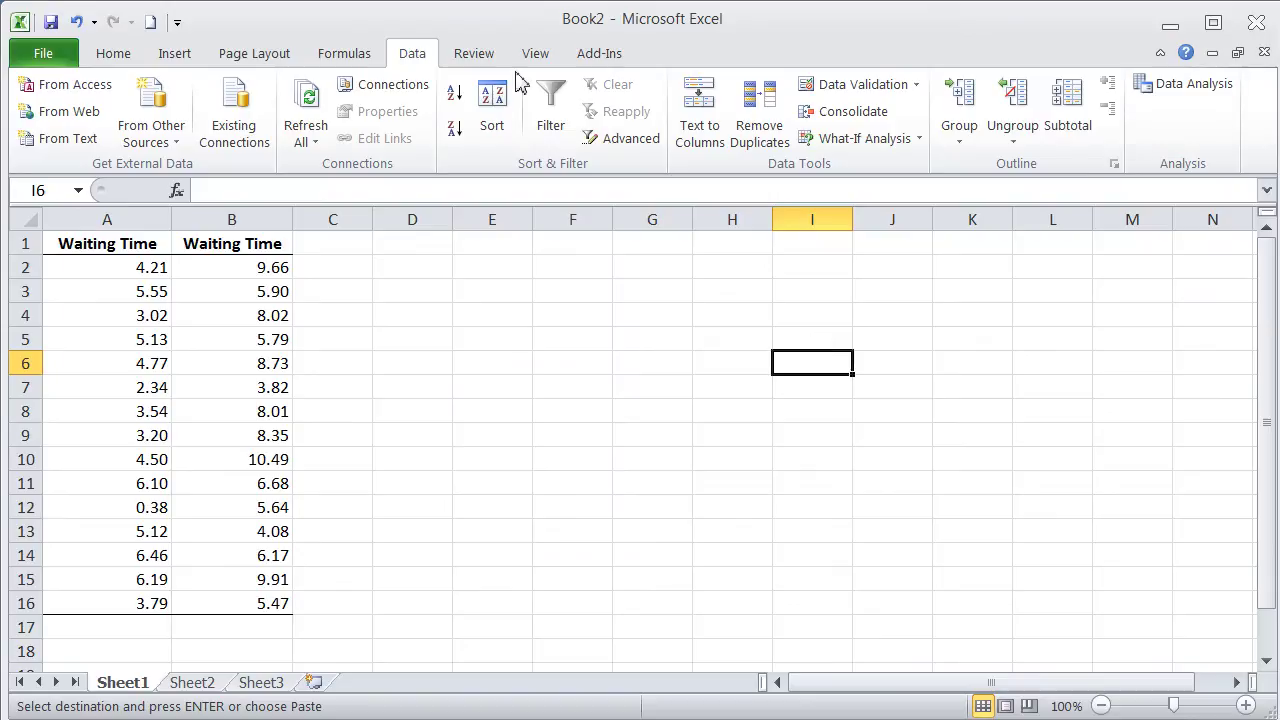
{"action": "left_click", "coordinate": [598, 54]}
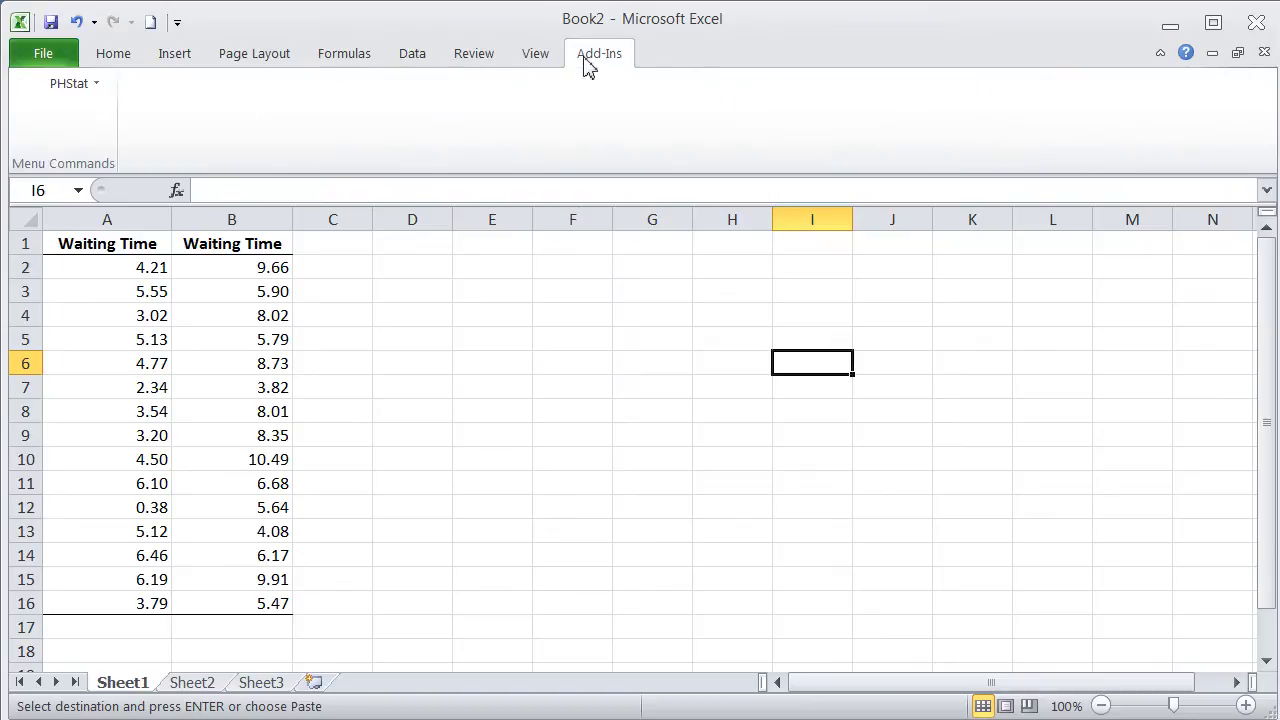
{"action": "left_click", "coordinate": [95, 86]}
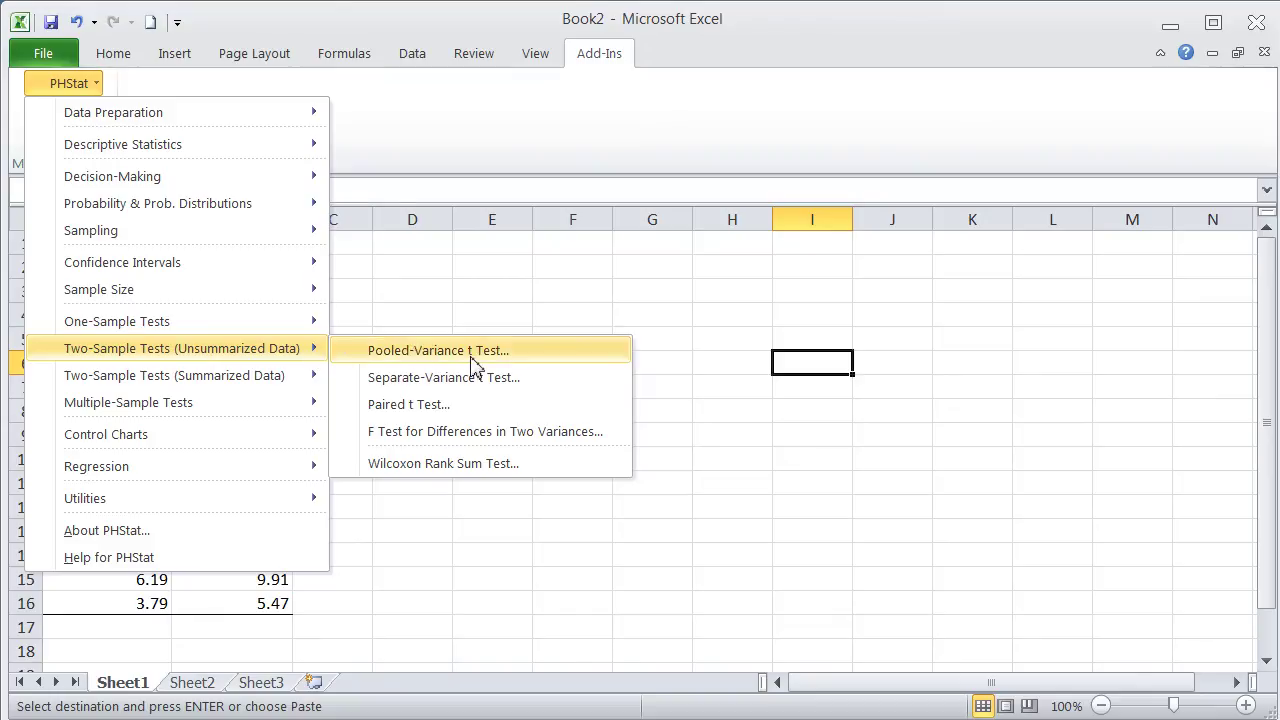
{"action": "key", "text": "alt+Tab"}
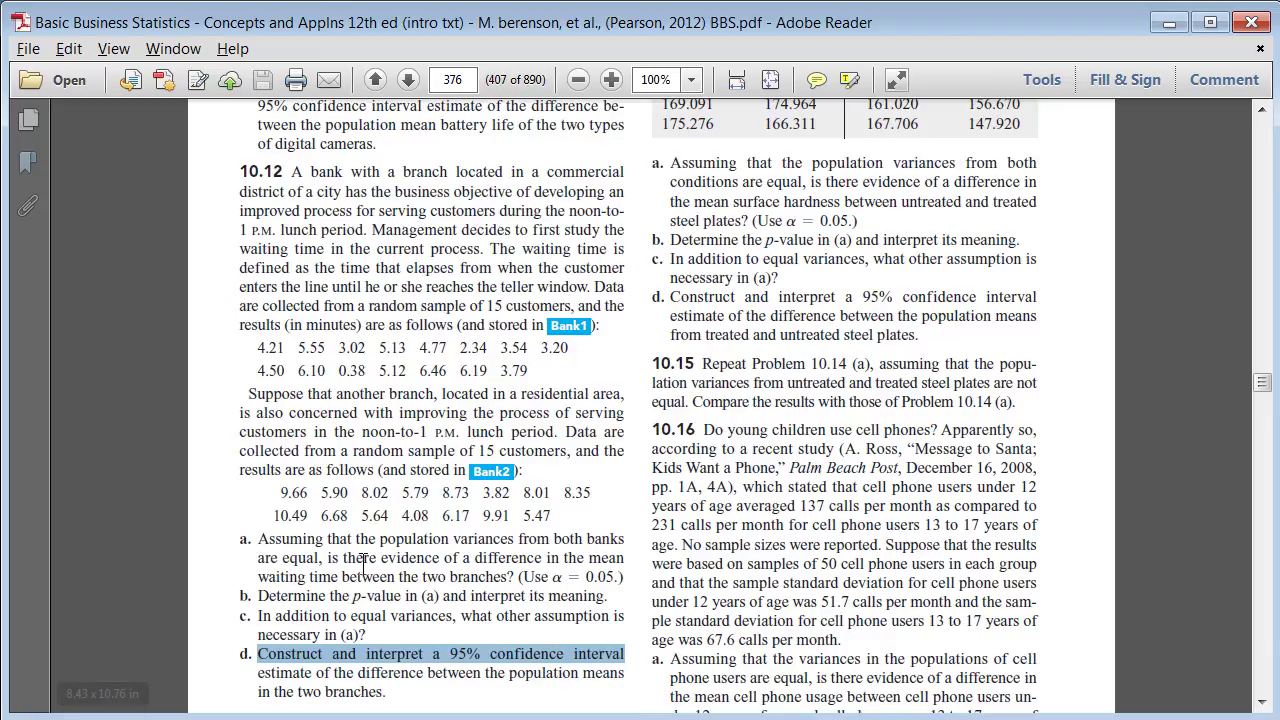
{"action": "key", "text": "alt+Tab"}
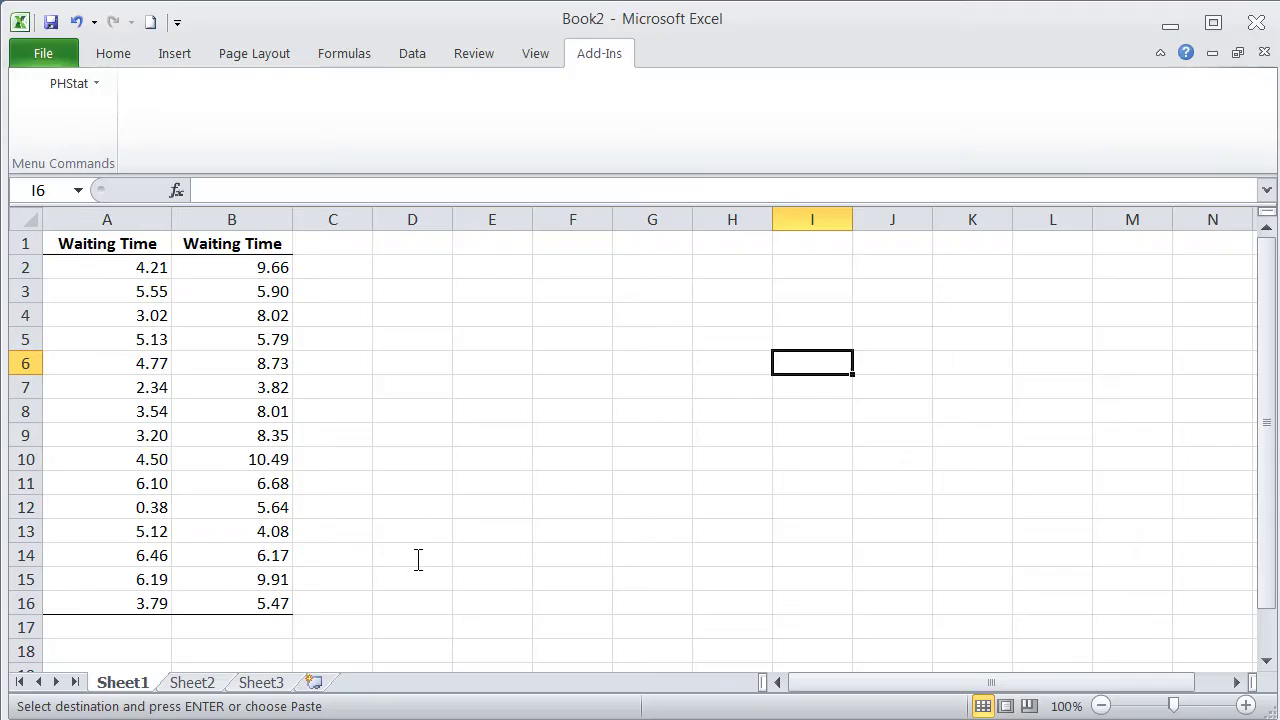
{"action": "left_click", "coordinate": [98, 88]}
{"action": "mouse_move", "coordinate": [113, 350]}
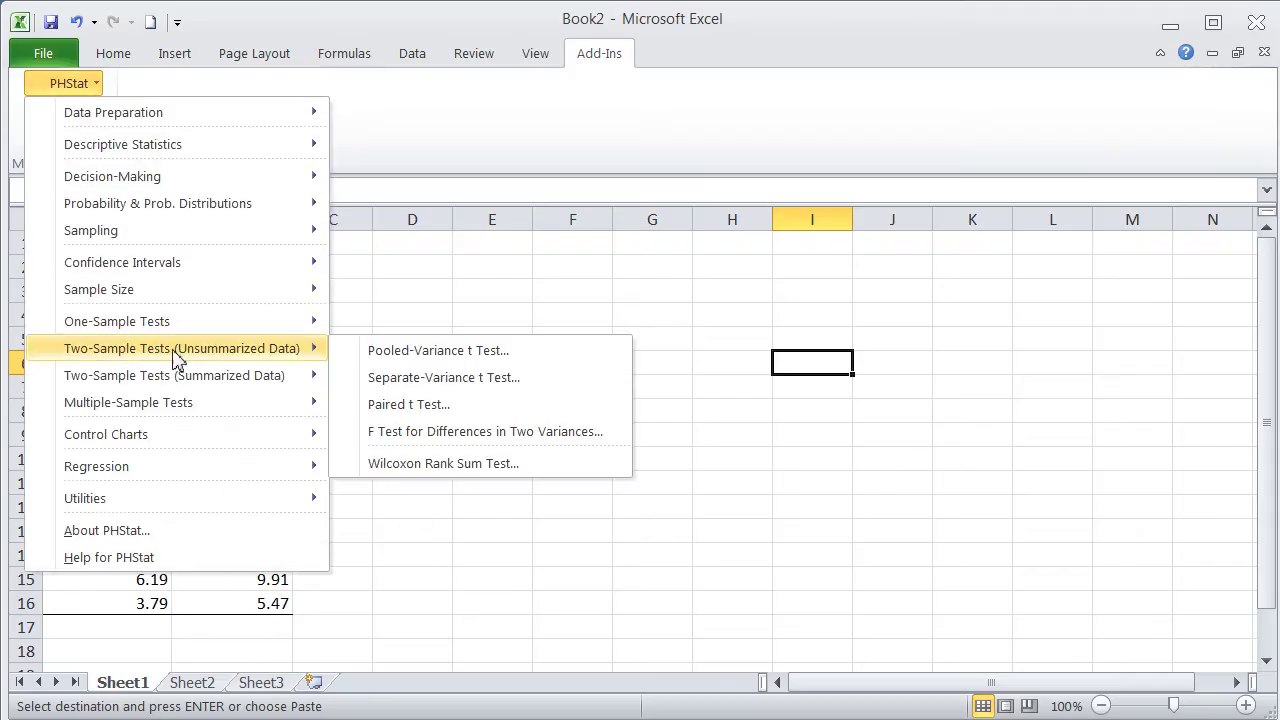
{"action": "left_click", "coordinate": [452, 352]}
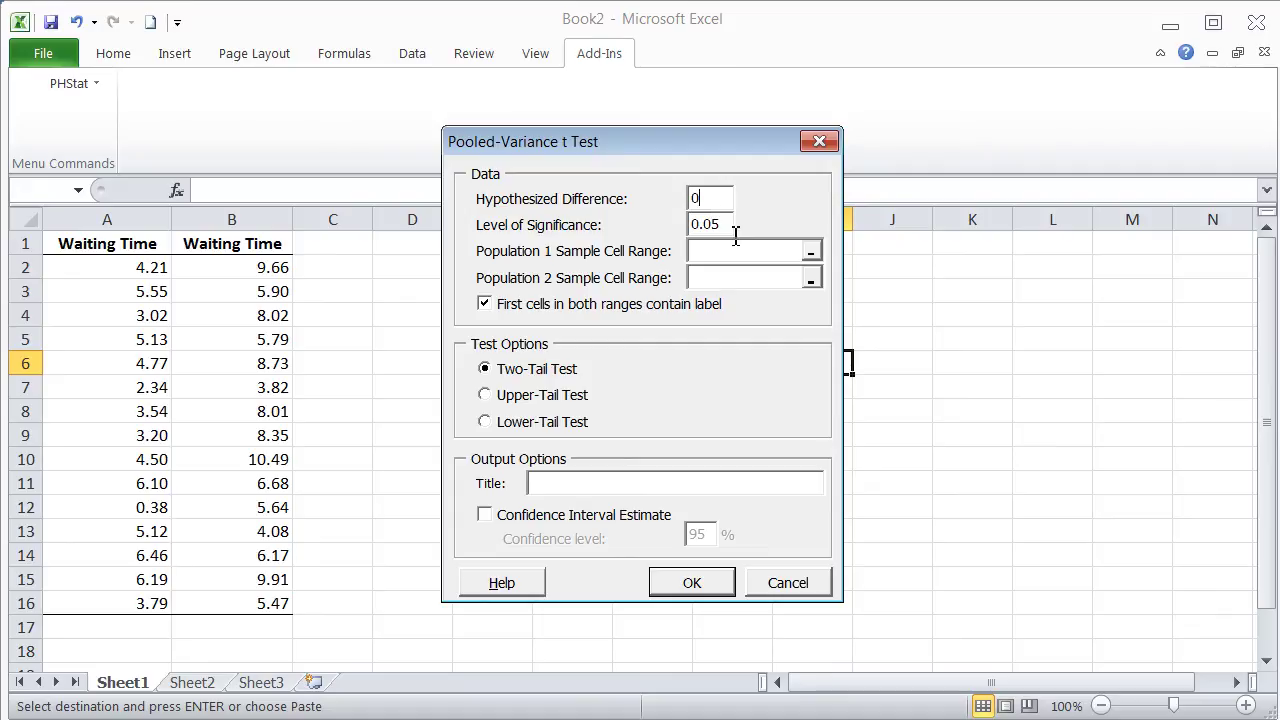
Step: Run the two-tail test at 0.05 significance with samples Sheet1!A1:A16 and Sheet1!B1:B16, labels included, and a 95% confidence interval estimate
{"action": "left_click", "coordinate": [735, 224]}
{"action": "left_click", "coordinate": [812, 256]}
{"action": "left_click_drag", "start_coordinate": [145, 245], "coordinate": [120, 596]}
{"action": "key", "text": "Return"}
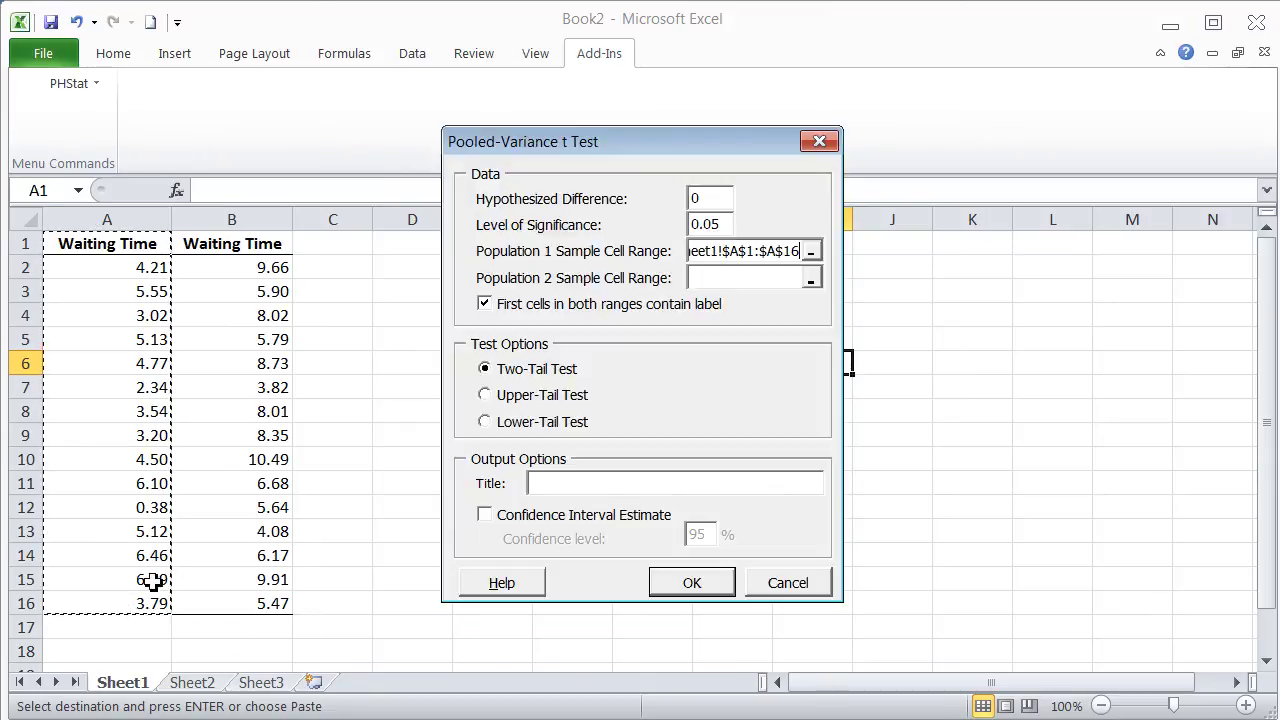
{"action": "left_click", "coordinate": [812, 280]}
{"action": "left_click_drag", "start_coordinate": [251, 249], "coordinate": [229, 615]}
{"action": "key", "text": "Return"}
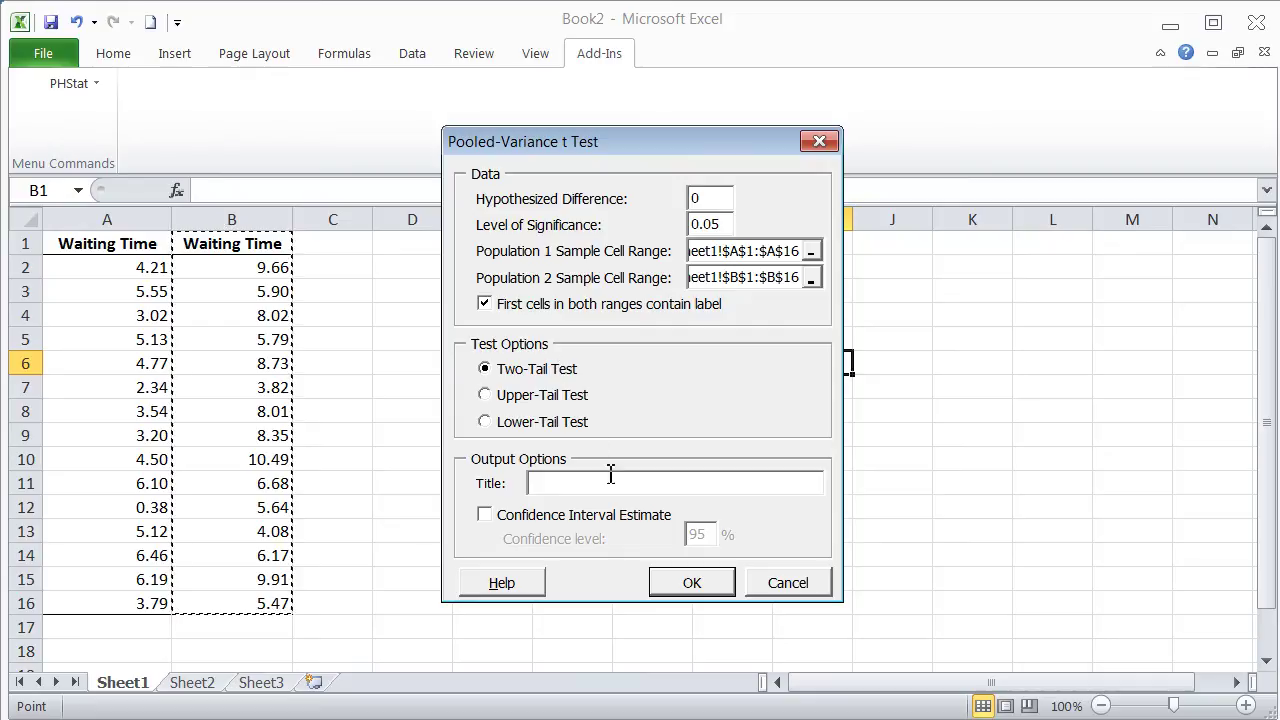
{"action": "left_click", "coordinate": [486, 516]}
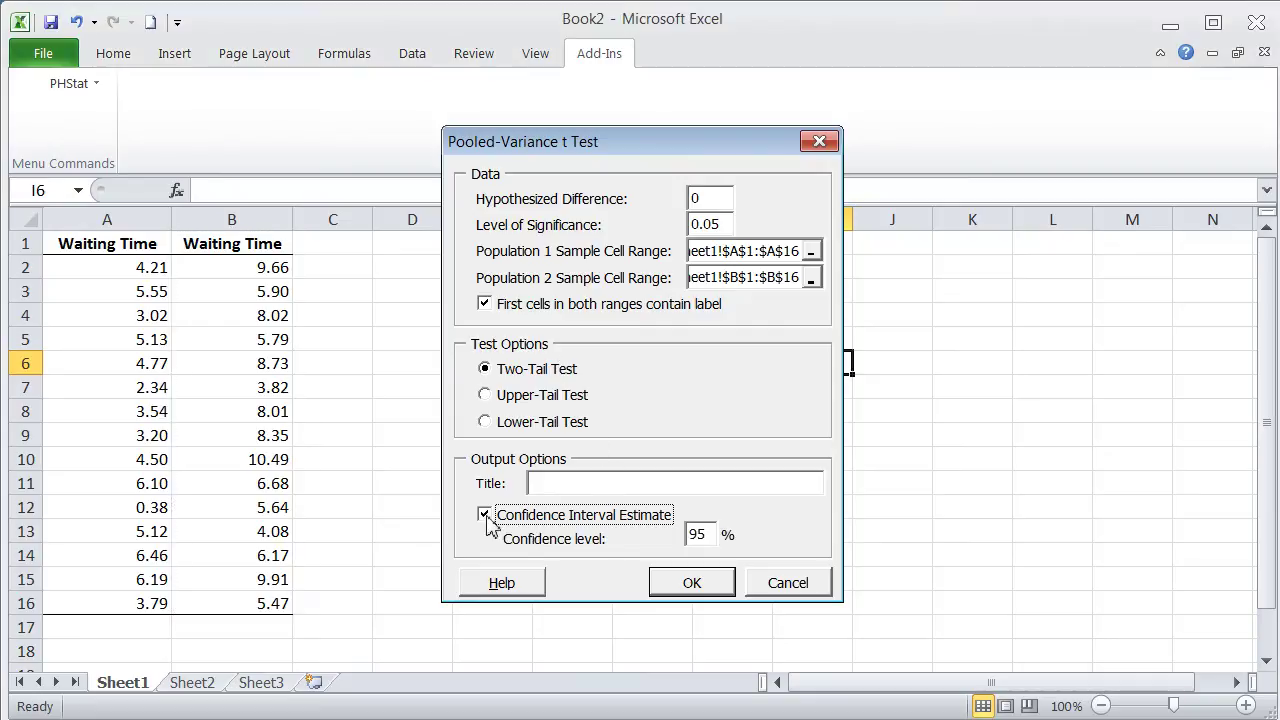
{"action": "left_click", "coordinate": [713, 587]}
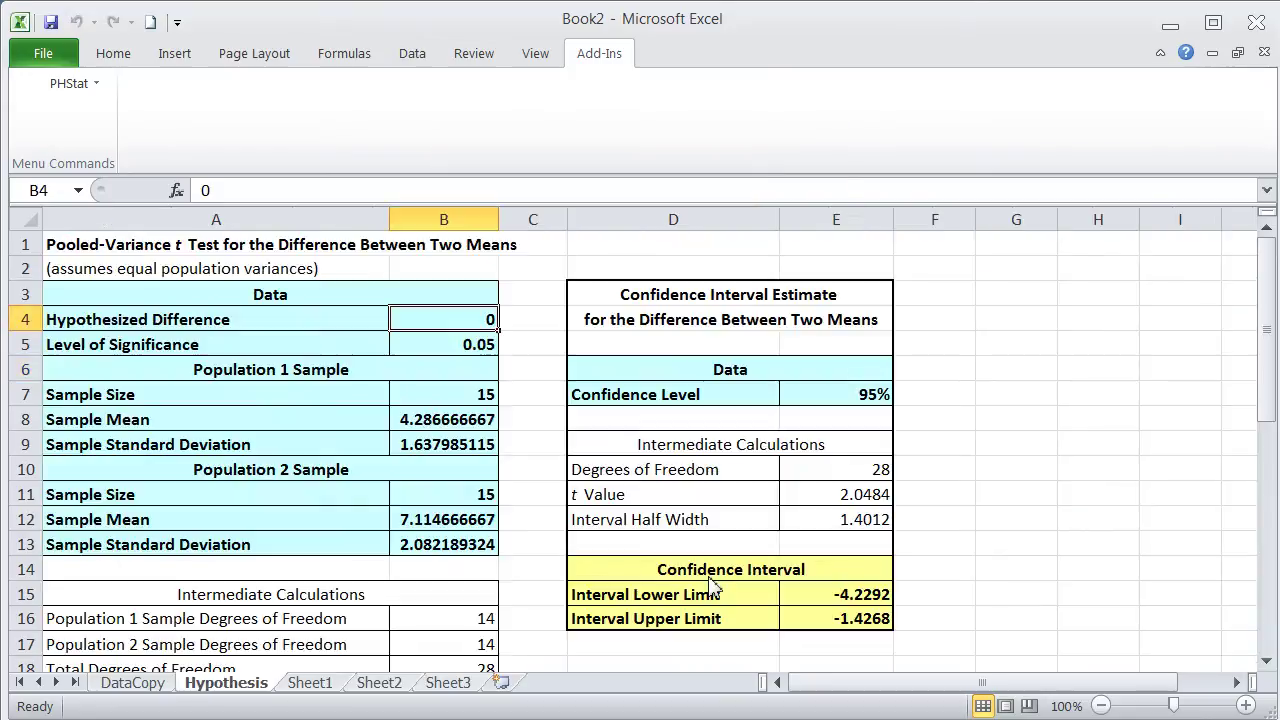
Step: Examine the Hypothesis sheet's inputs, both populations' sample sizes, means and standard deviations, and the intermediate calculations
{"action": "scroll", "coordinate": [597, 443], "scroll_direction": "up", "scroll_amount": 1}
{"action": "scroll", "coordinate": [434, 395], "scroll_direction": "down", "scroll_amount": 1}
{"action": "left_click_drag", "start_coordinate": [460, 322], "coordinate": [461, 370]}
{"action": "left_click_drag", "start_coordinate": [470, 420], "coordinate": [470, 465]}
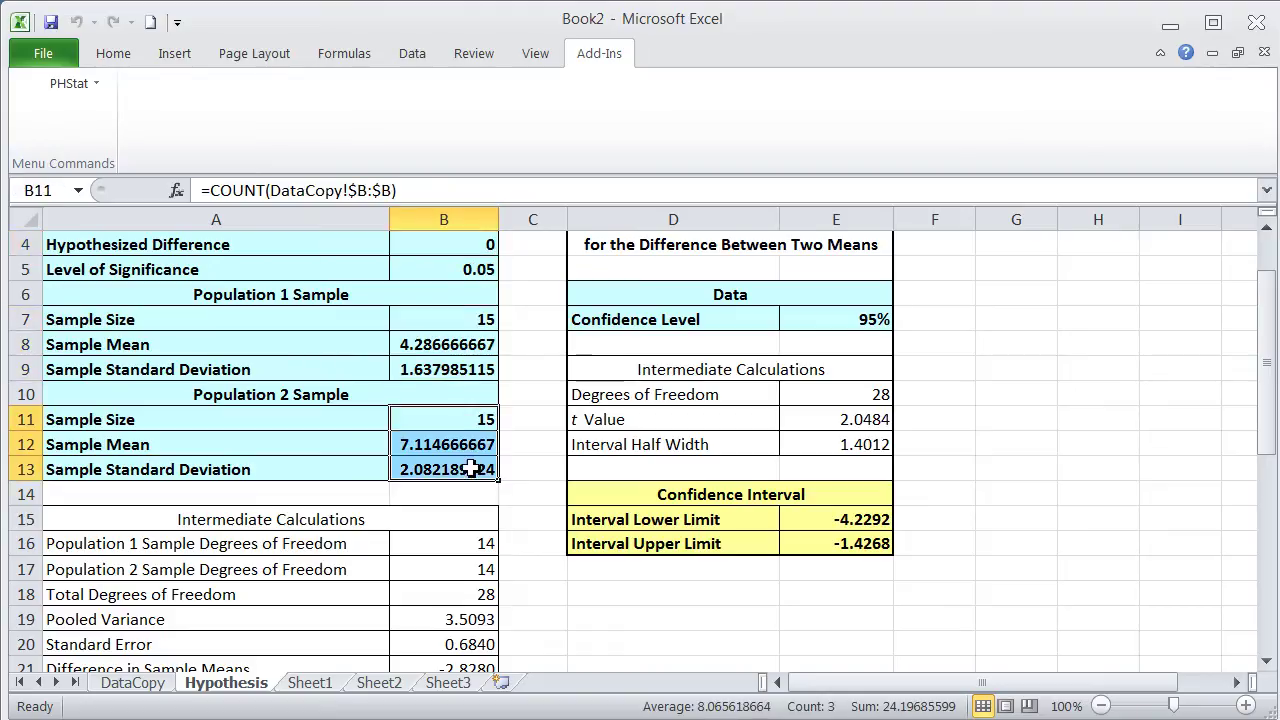
{"action": "left_click", "coordinate": [460, 348]}
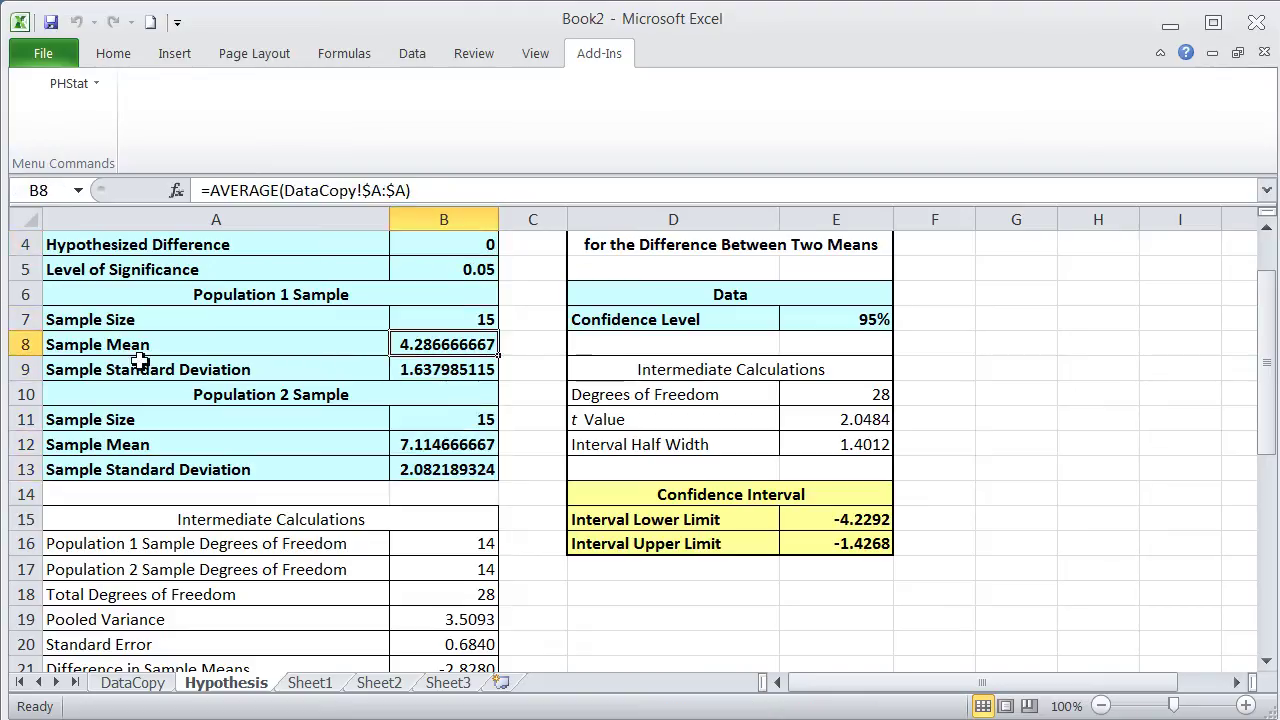
{"action": "left_click", "coordinate": [440, 372]}
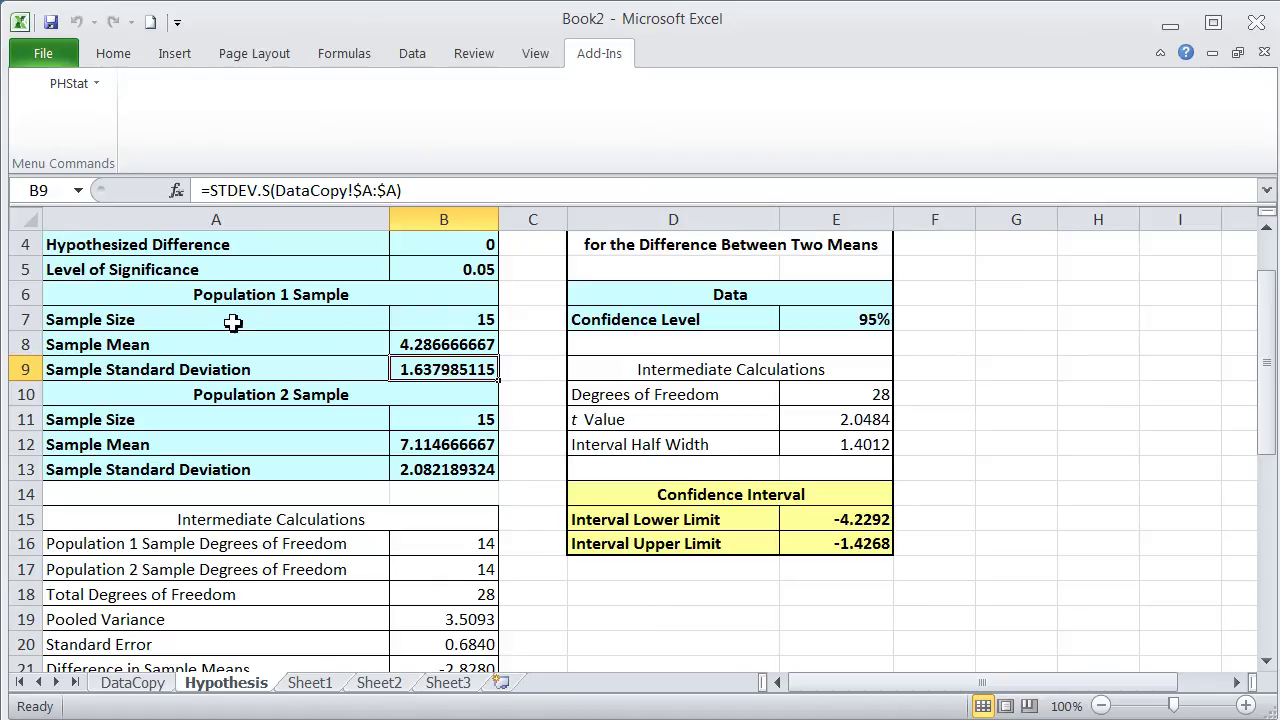
{"action": "left_click", "coordinate": [457, 321]}
{"action": "left_click", "coordinate": [472, 419]}
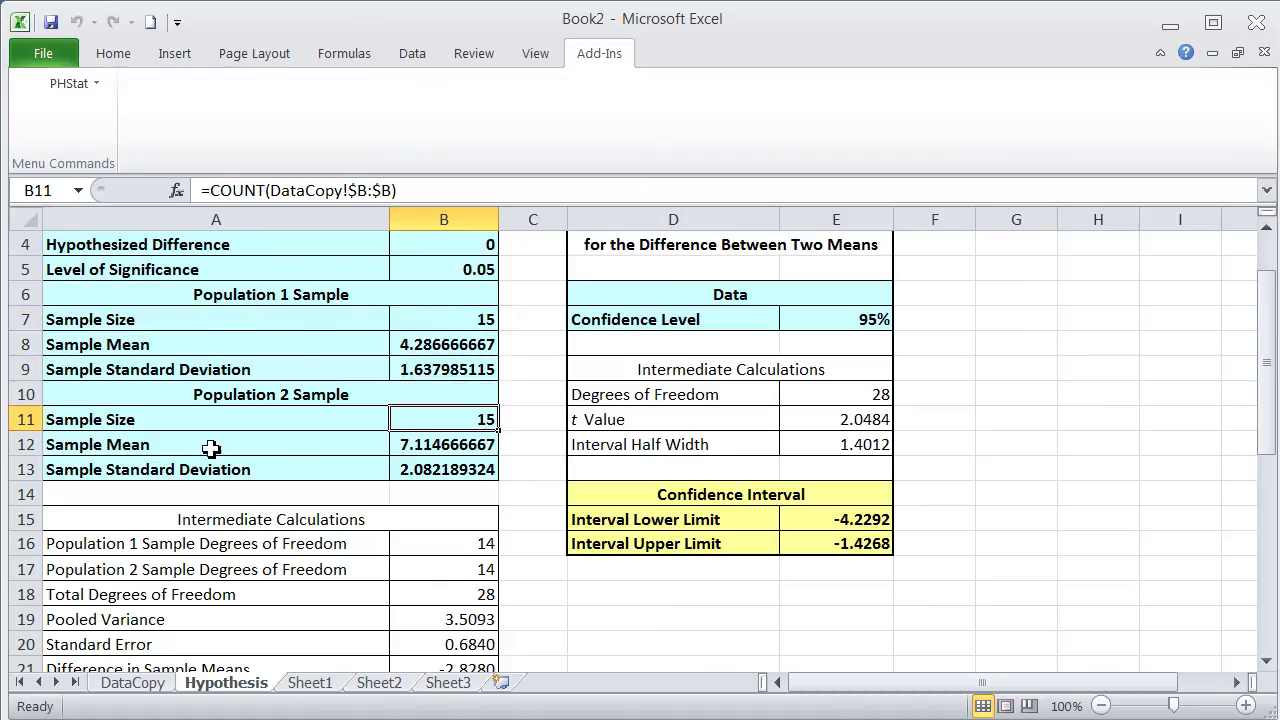
{"action": "left_click", "coordinate": [456, 450]}
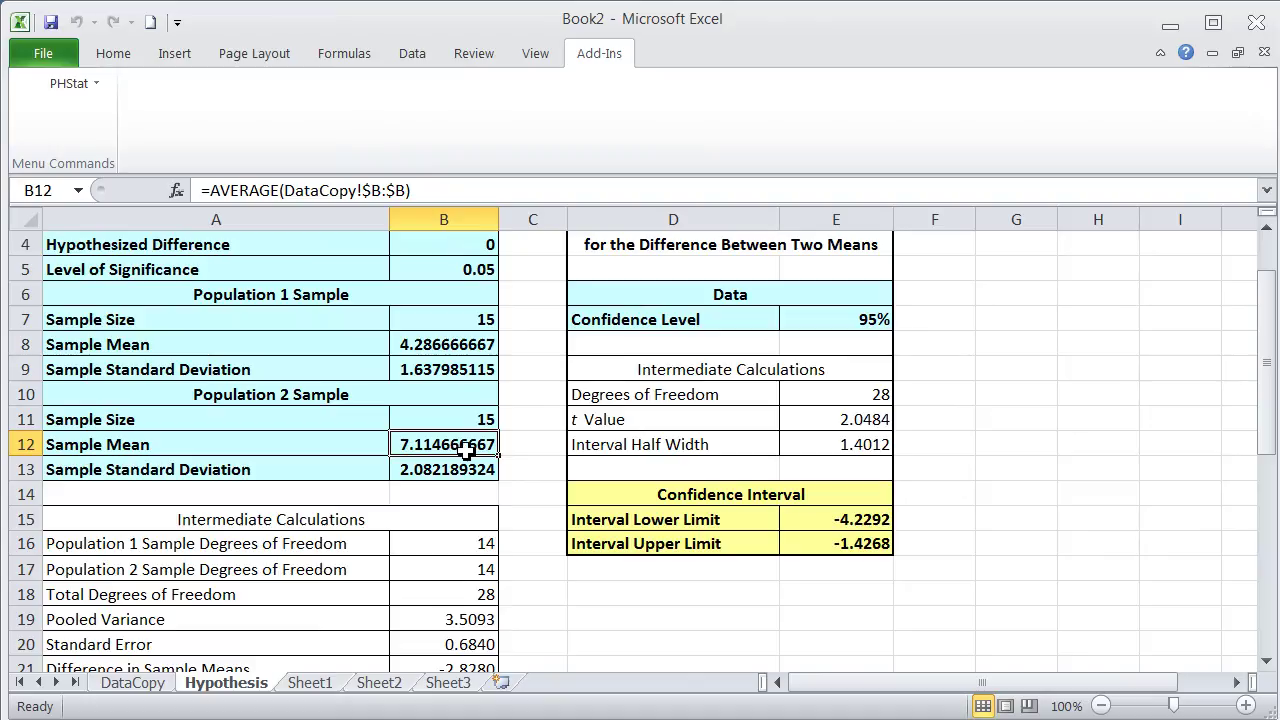
{"action": "left_click", "coordinate": [252, 472]}
{"action": "left_click", "coordinate": [432, 476]}
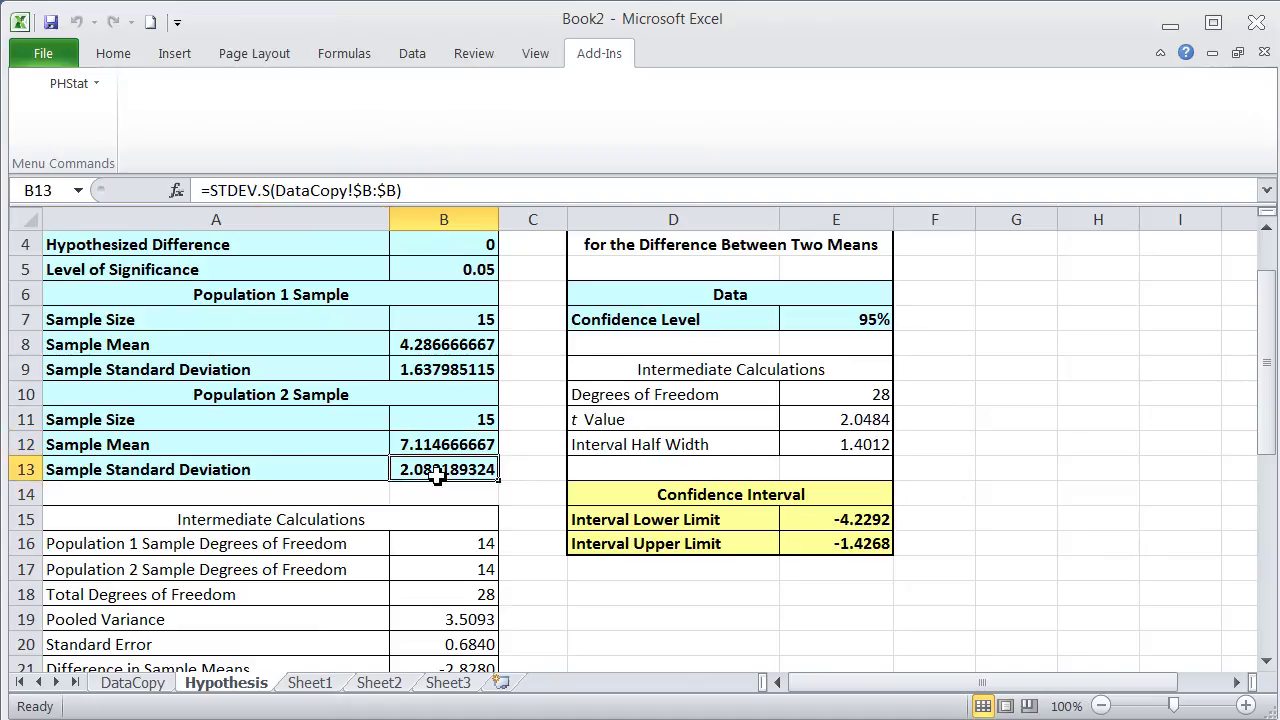
{"action": "scroll", "coordinate": [495, 481], "scroll_direction": "down", "scroll_amount": 1}
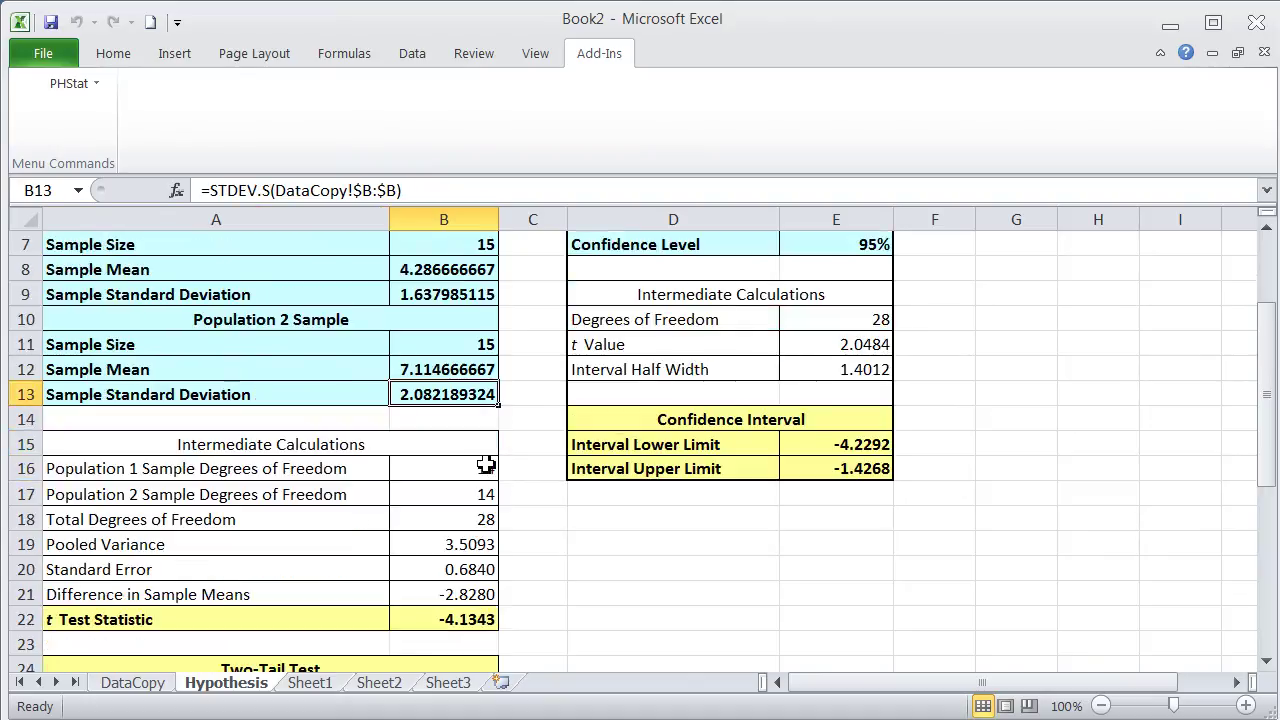
Step: Examine the Hypothesis sheet's degrees of freedom, two-tail critical values, p-value and the decision on the null hypothesis
{"action": "scroll", "coordinate": [462, 470], "scroll_direction": "down", "scroll_amount": 1}
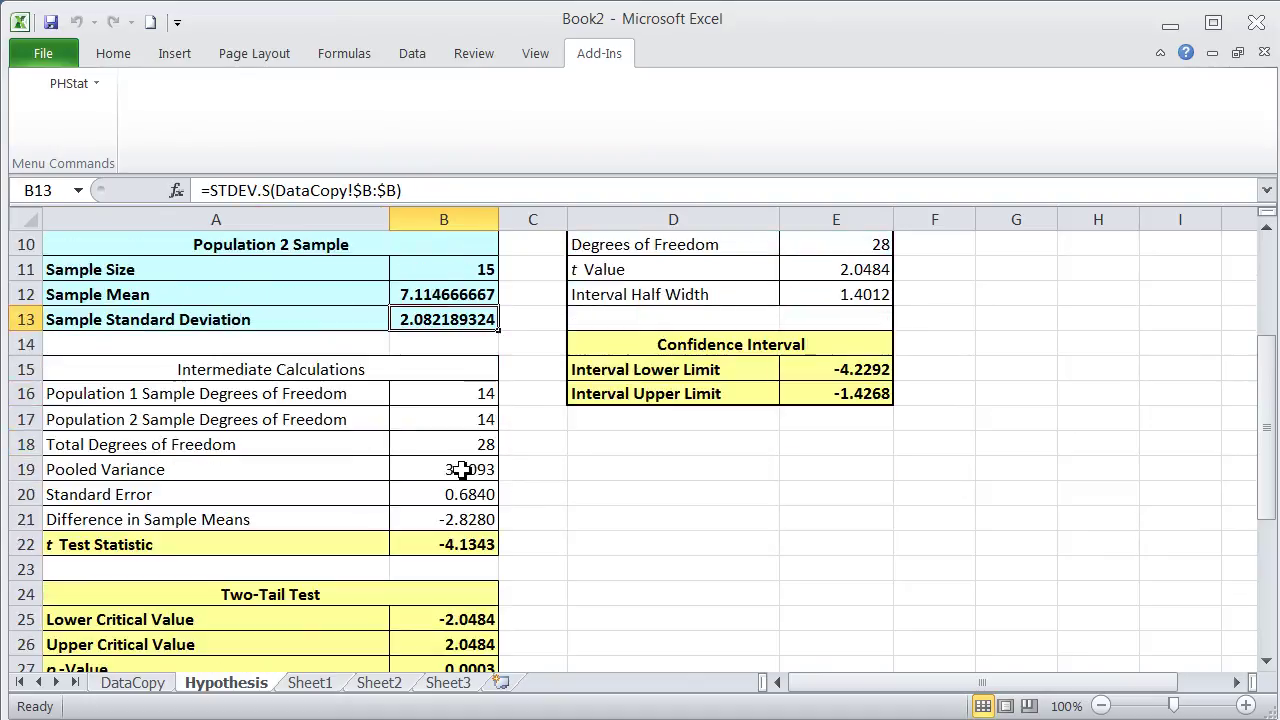
{"action": "left_click", "coordinate": [470, 400]}
{"action": "scroll", "coordinate": [470, 402], "scroll_direction": "down", "scroll_amount": 1}
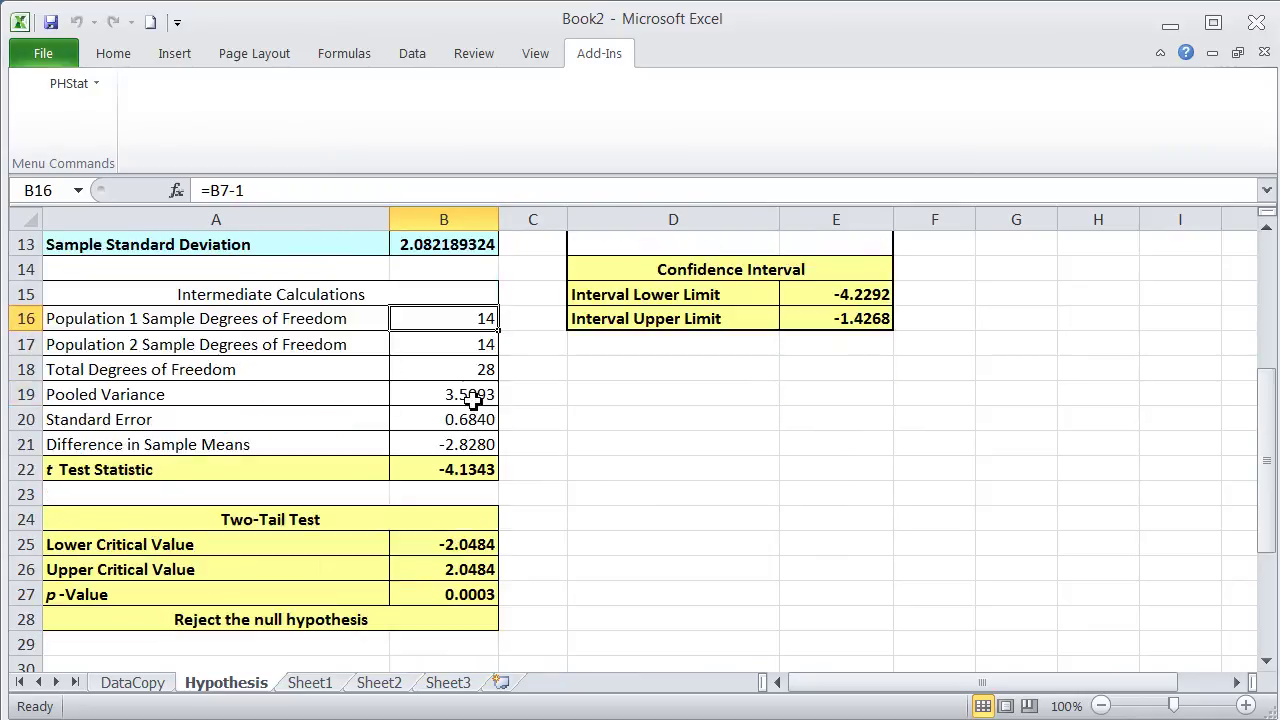
{"action": "left_click_drag", "start_coordinate": [471, 320], "coordinate": [471, 343]}
{"action": "left_click", "coordinate": [471, 320]}
{"action": "left_click", "coordinate": [471, 375]}
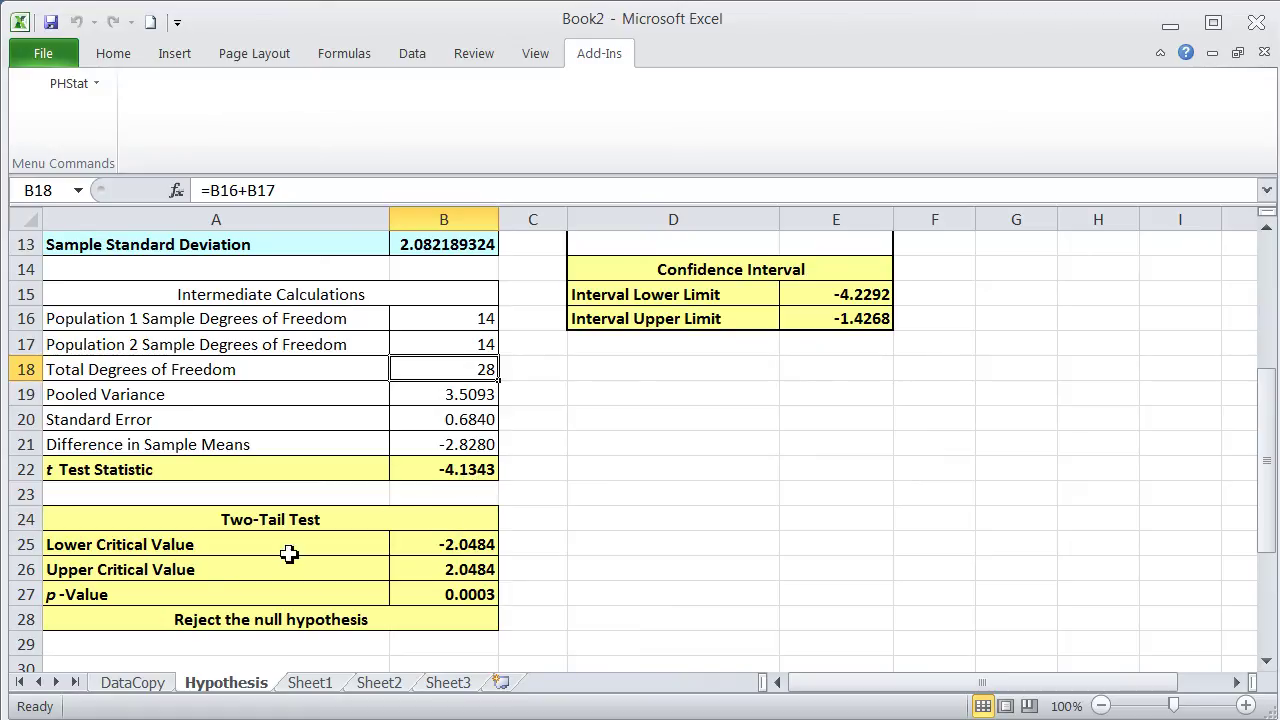
{"action": "left_click", "coordinate": [476, 545]}
{"action": "left_click", "coordinate": [318, 620]}
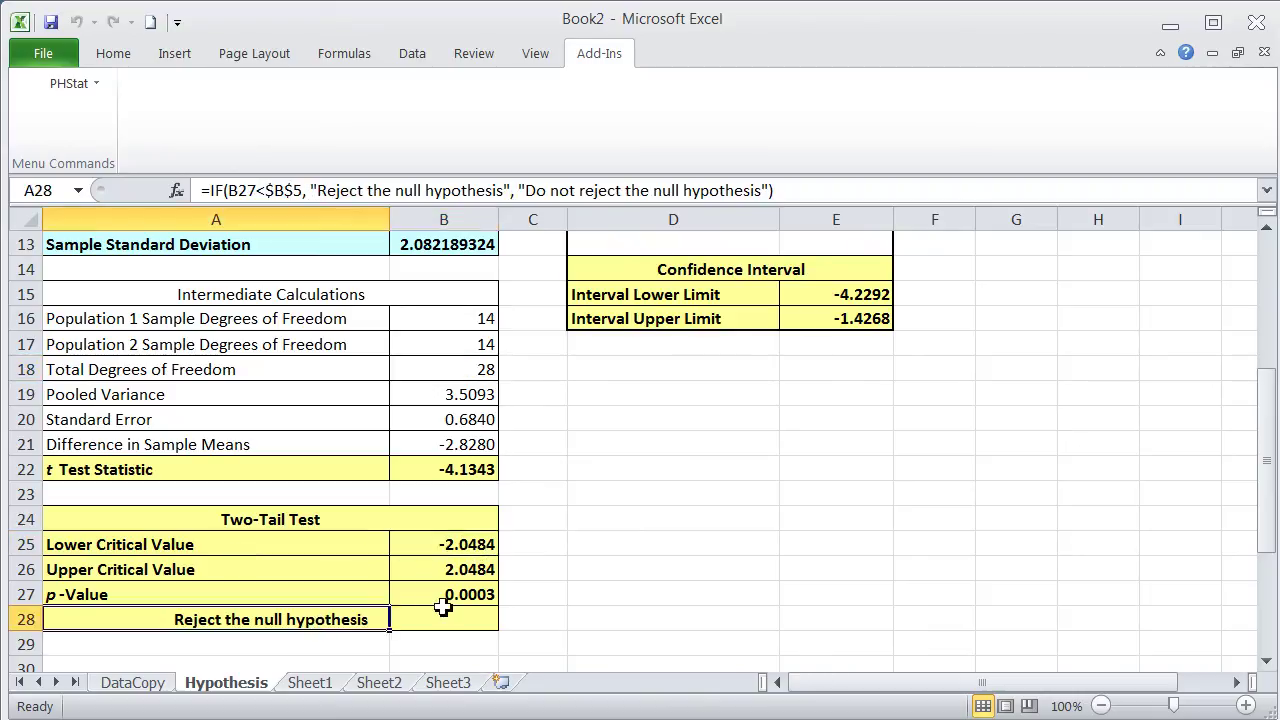
{"action": "left_click", "coordinate": [472, 594]}
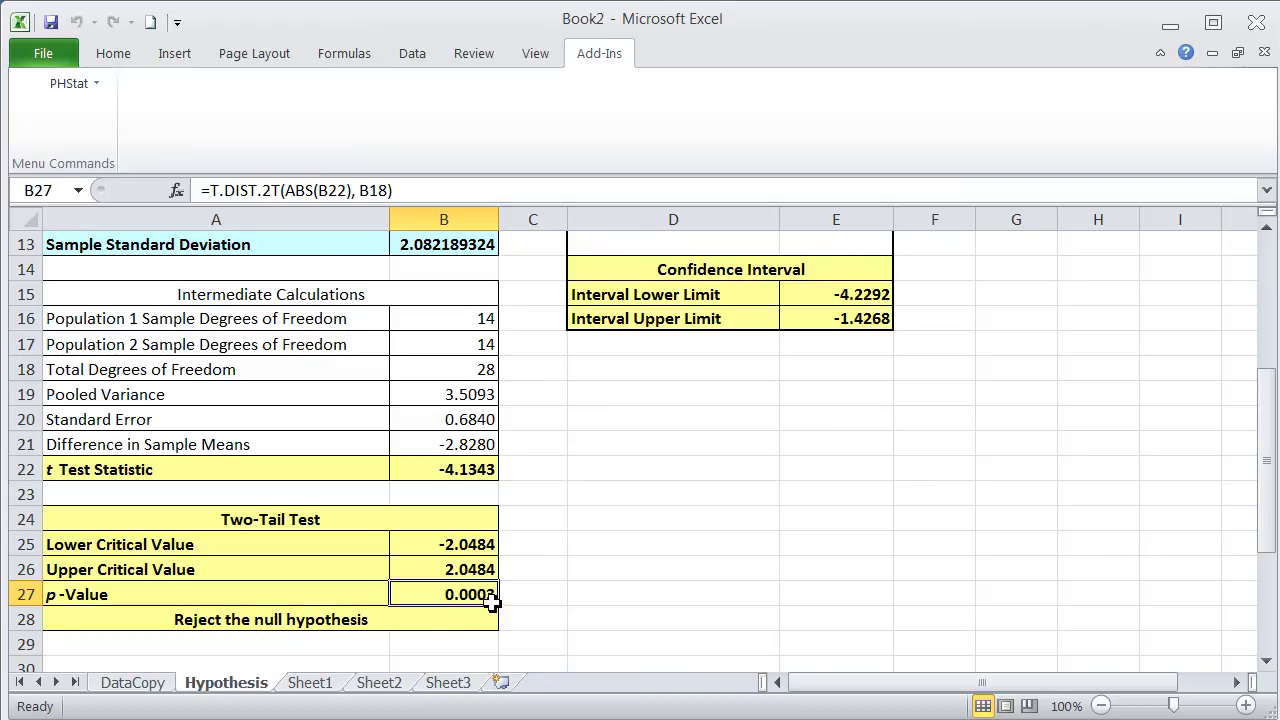
Step: Examine the lower and upper limits of the confidence interval estimate and look over the Hypothesis sheet's results again
{"action": "scroll", "coordinate": [595, 567], "scroll_direction": "up", "scroll_amount": 1}
{"action": "scroll", "coordinate": [595, 567], "scroll_direction": "up", "scroll_amount": 1}
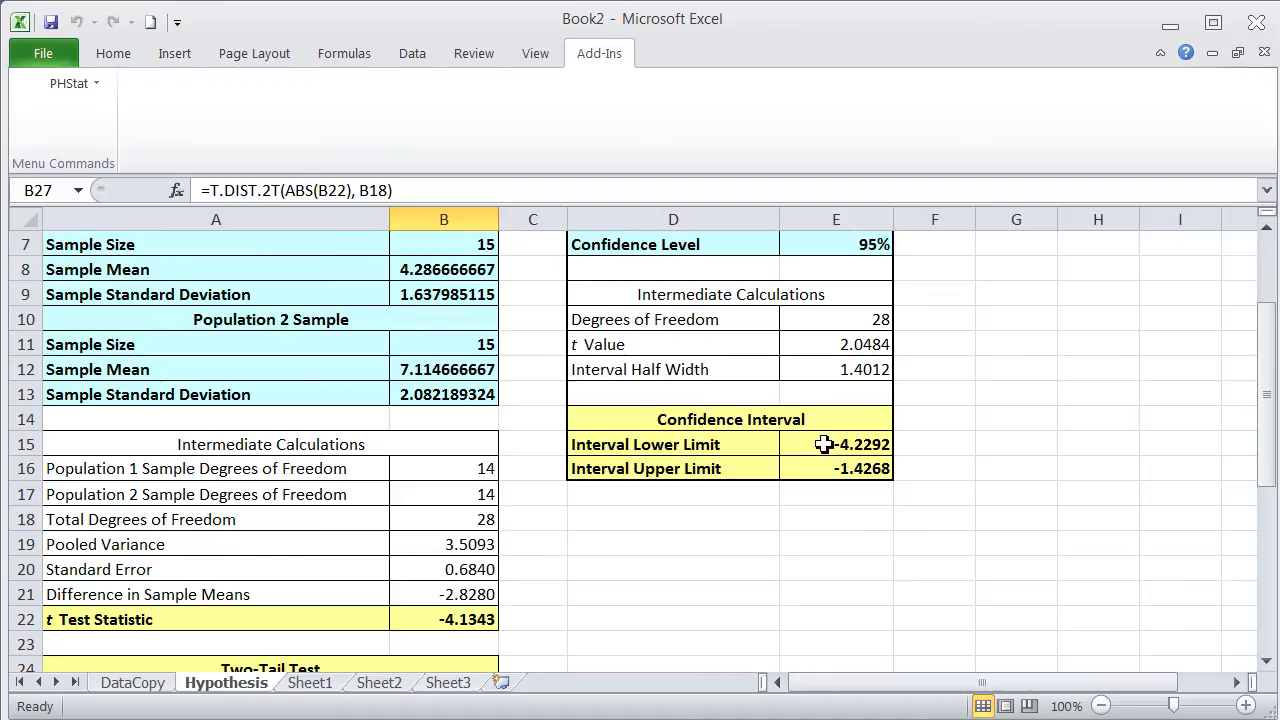
{"action": "left_click_drag", "start_coordinate": [876, 444], "coordinate": [884, 469]}
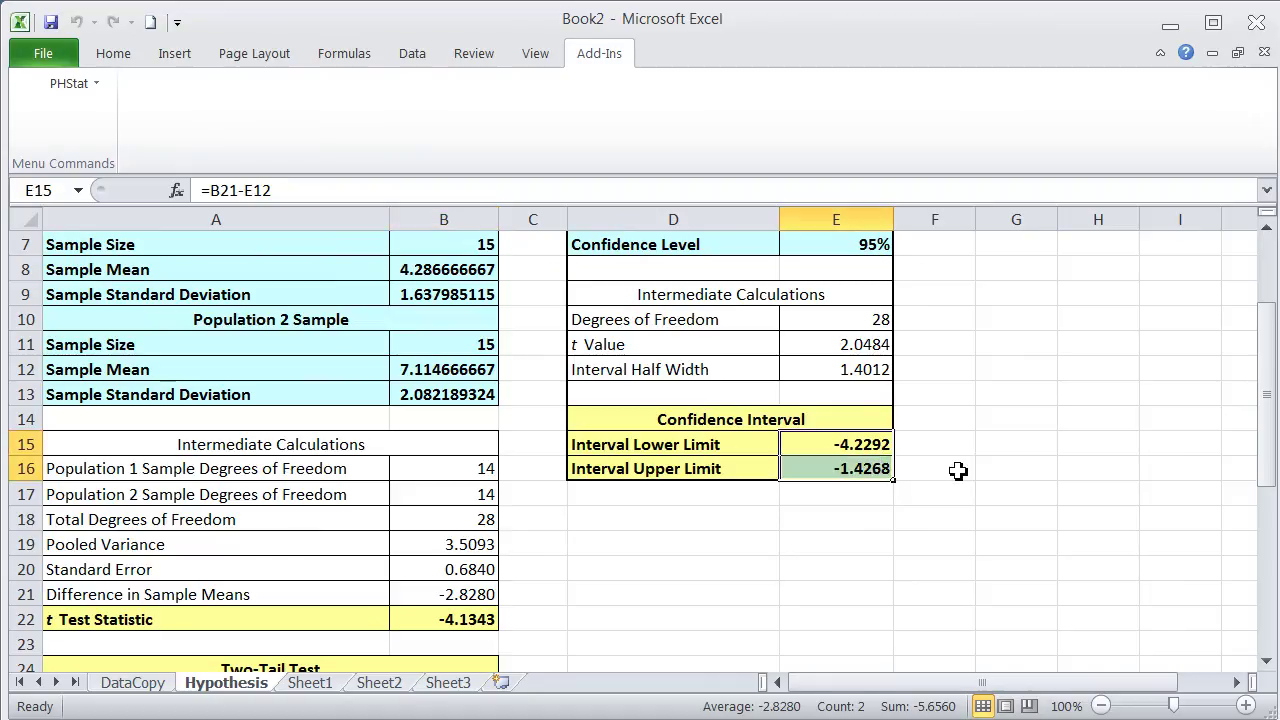
{"action": "scroll", "coordinate": [958, 471], "scroll_direction": "down", "scroll_amount": 1}
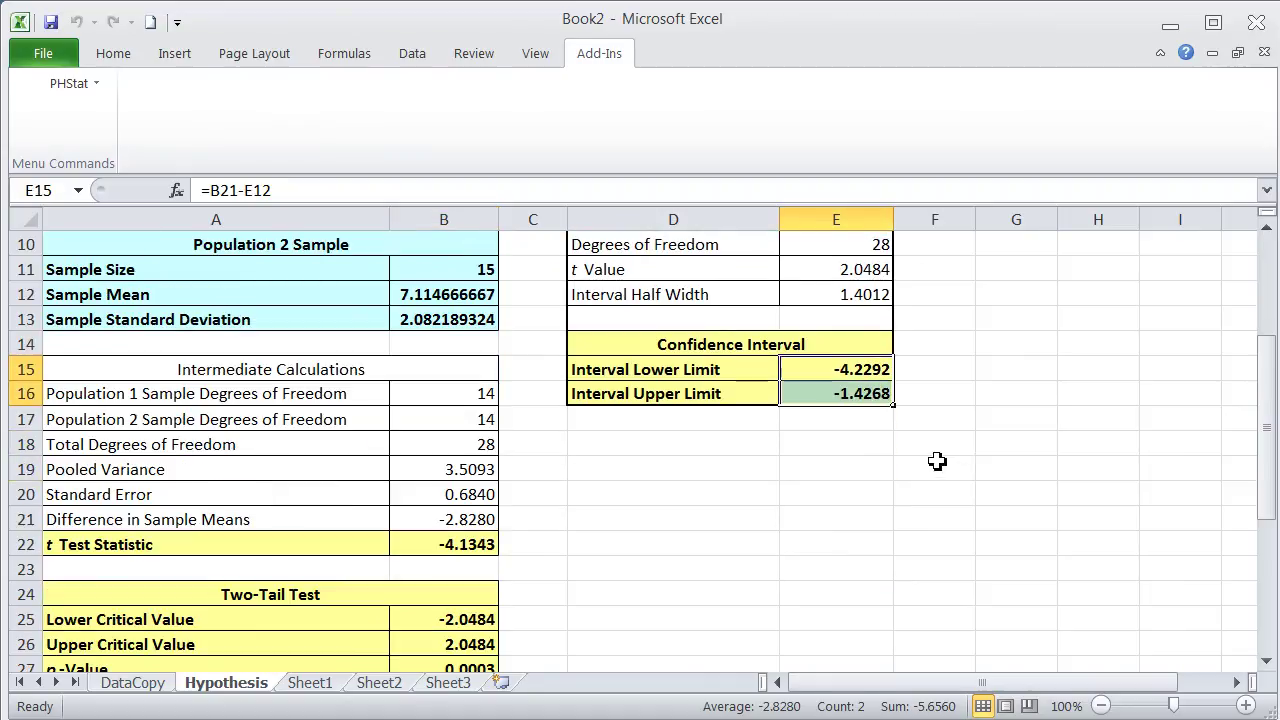
{"action": "left_click", "coordinate": [84, 90]}
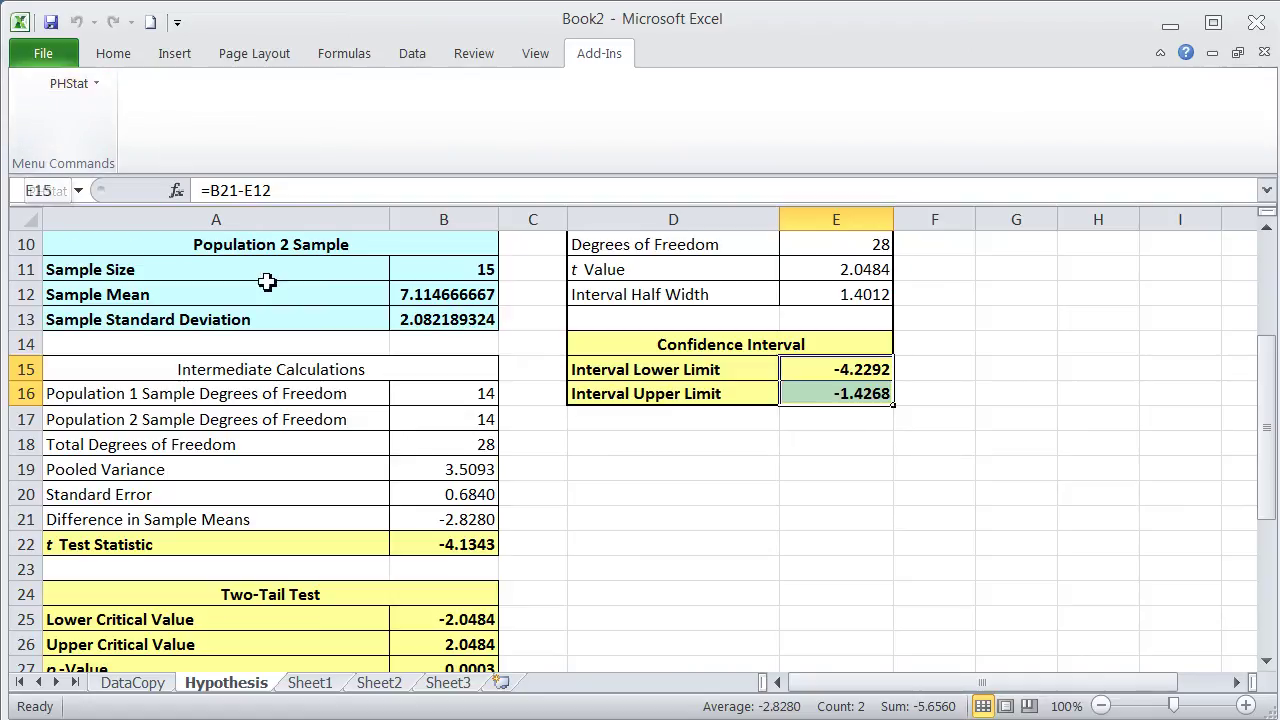
{"action": "scroll", "coordinate": [360, 391], "scroll_direction": "down", "scroll_amount": 1}
{"action": "scroll", "coordinate": [360, 391], "scroll_direction": "up", "scroll_amount": 3}
{"action": "scroll", "coordinate": [360, 391], "scroll_direction": "up", "scroll_amount": 1}
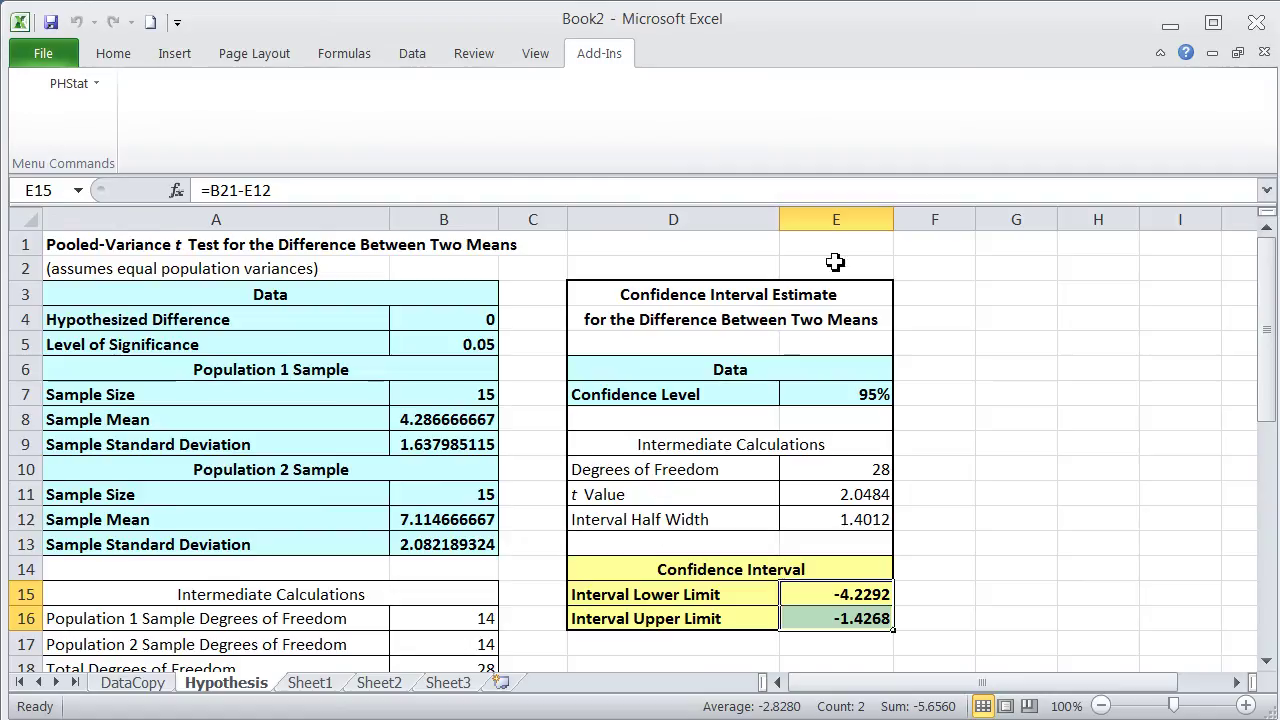
{"action": "left_click", "coordinate": [412, 53]}
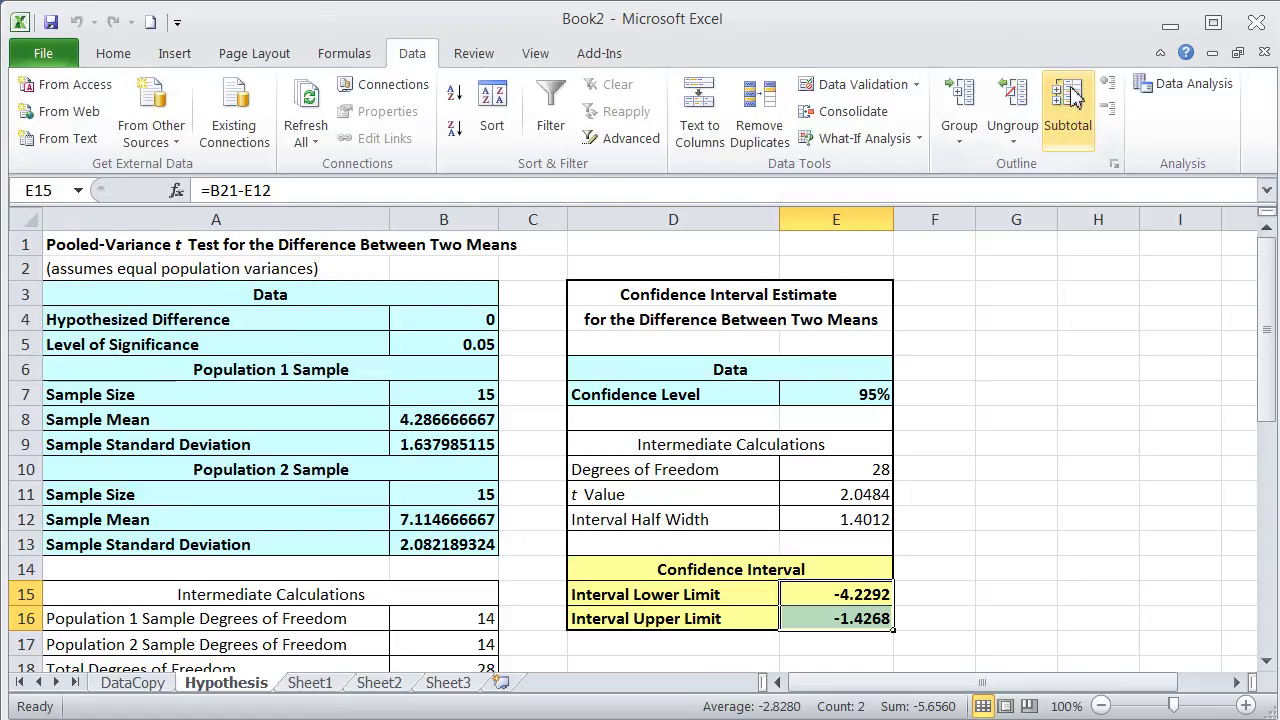
{"action": "left_click", "coordinate": [1184, 86]}
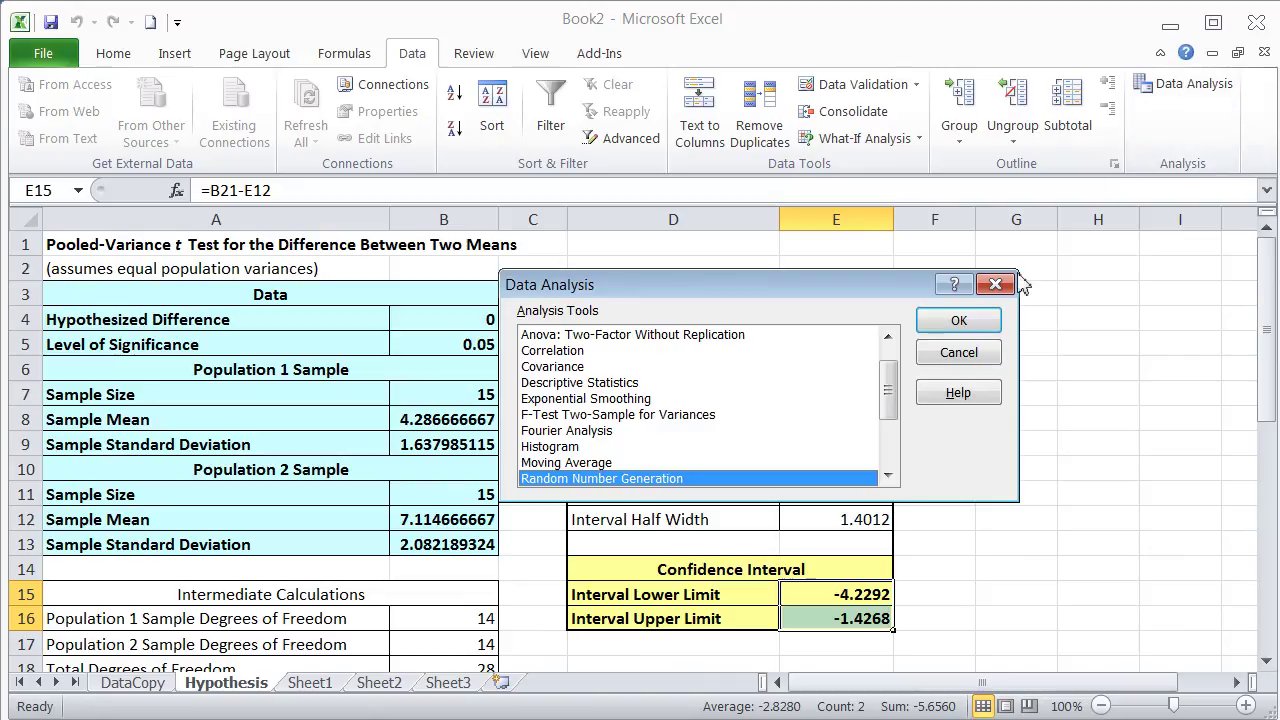
{"action": "left_click", "coordinate": [958, 352]}
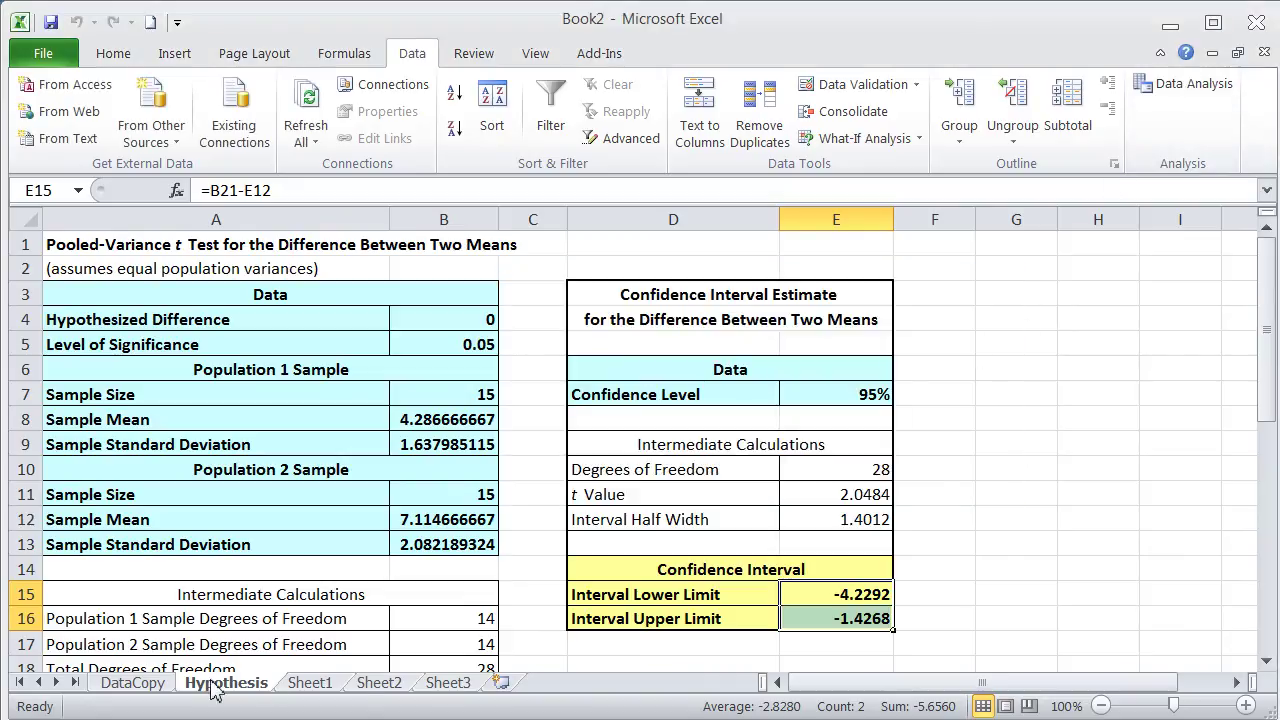
Step: On the DataCopy sheet, start Data Analysis's t-Test: Two-Sample Assuming Equal Variances with variable ranges A1:A16 and B1:B16
{"action": "left_click", "coordinate": [128, 684]}
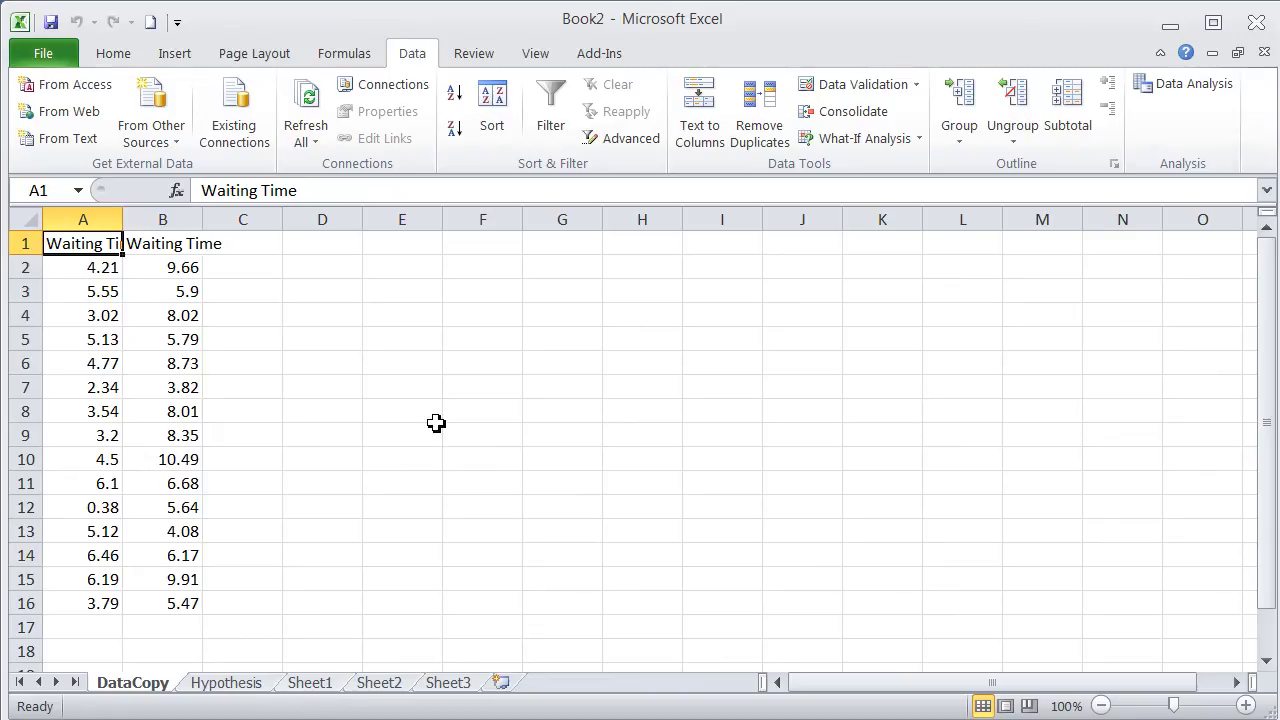
{"action": "left_click", "coordinate": [1189, 88]}
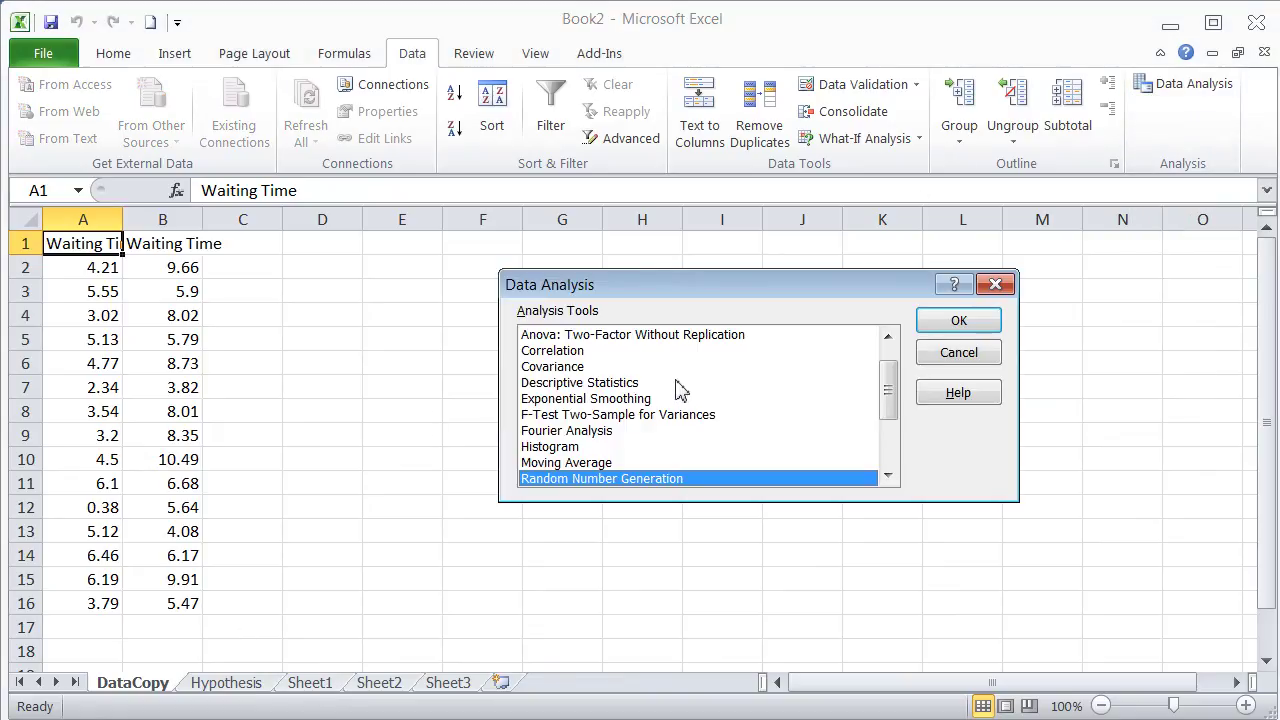
{"action": "scroll", "coordinate": [676, 390], "scroll_direction": "down", "scroll_amount": 3}
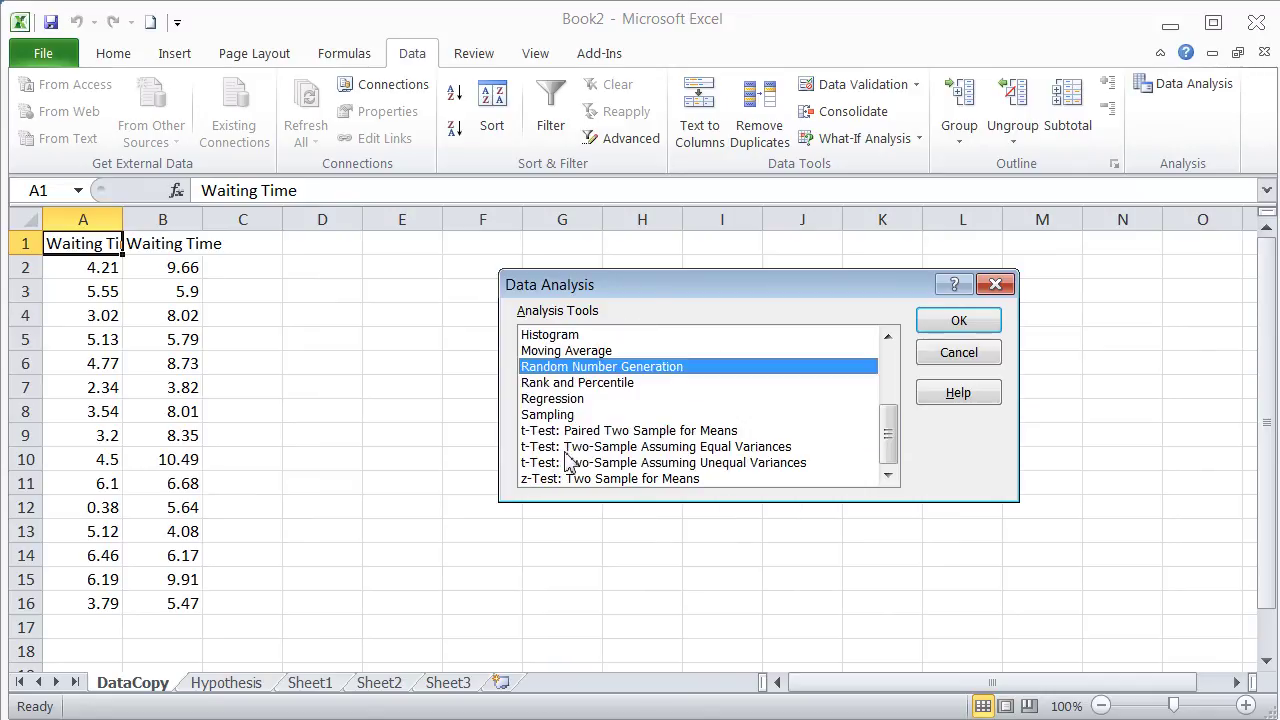
{"action": "left_click", "coordinate": [731, 448]}
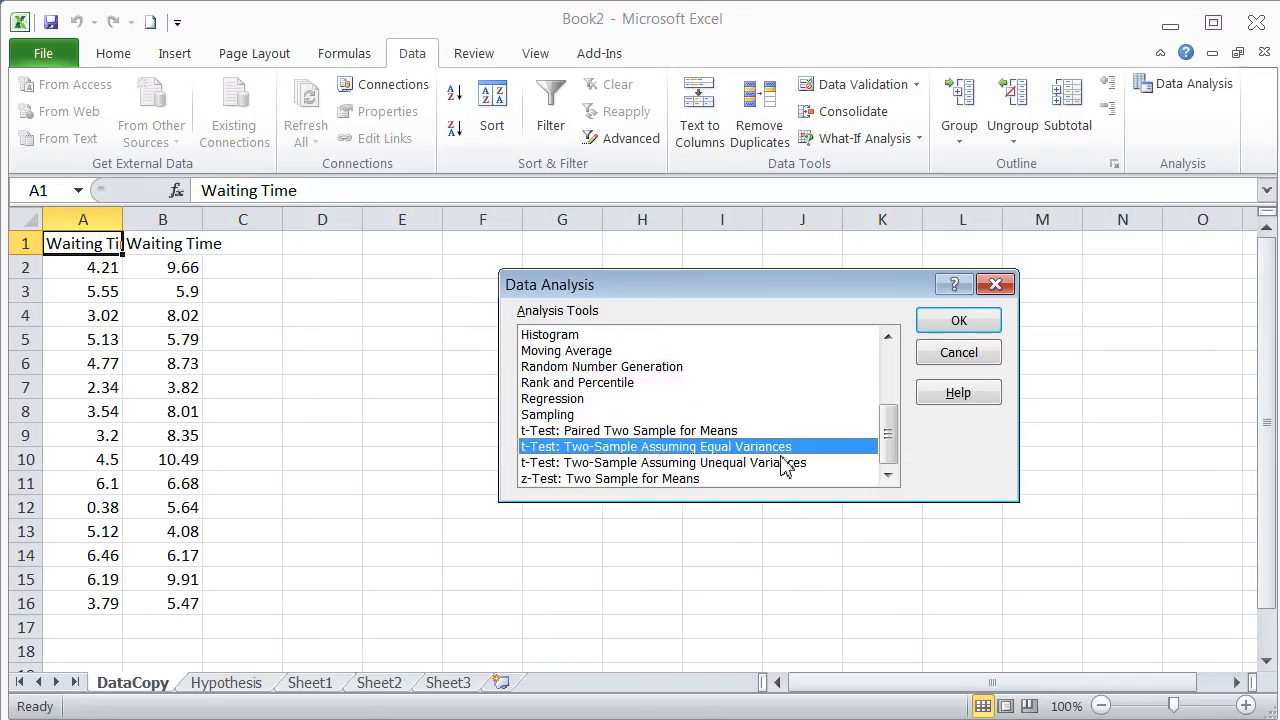
{"action": "left_click", "coordinate": [953, 321]}
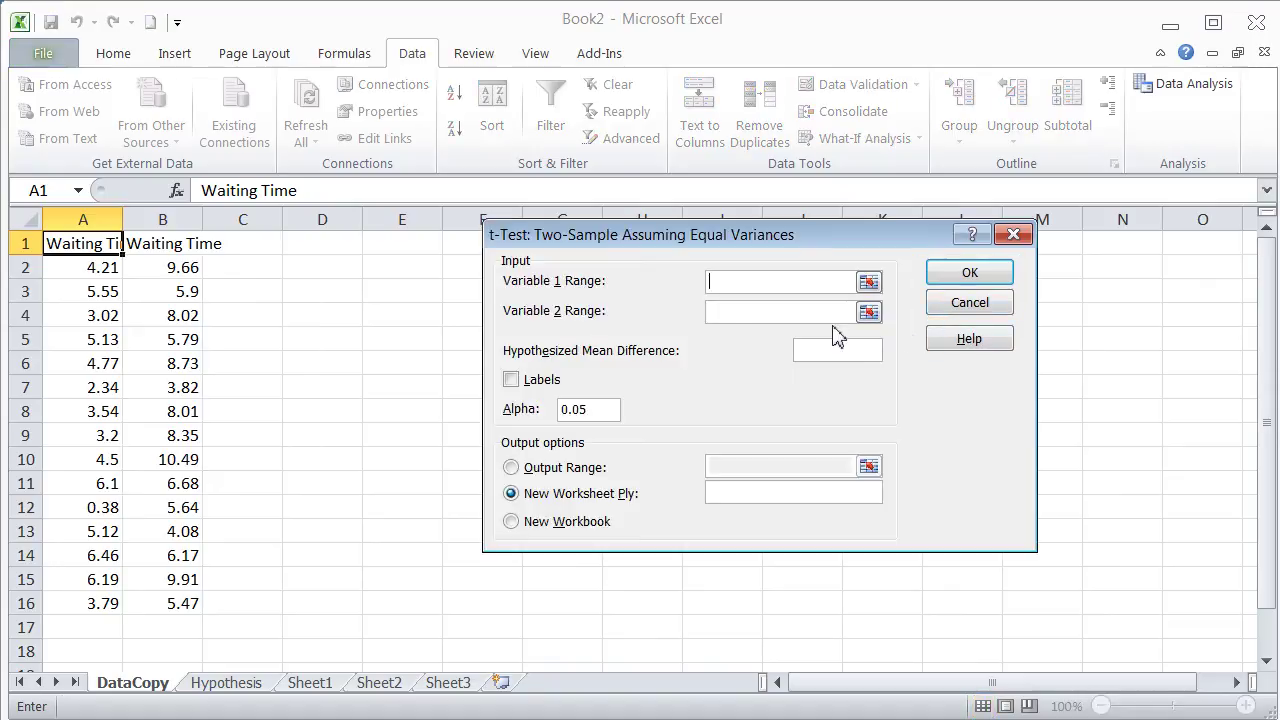
{"action": "left_click", "coordinate": [869, 283]}
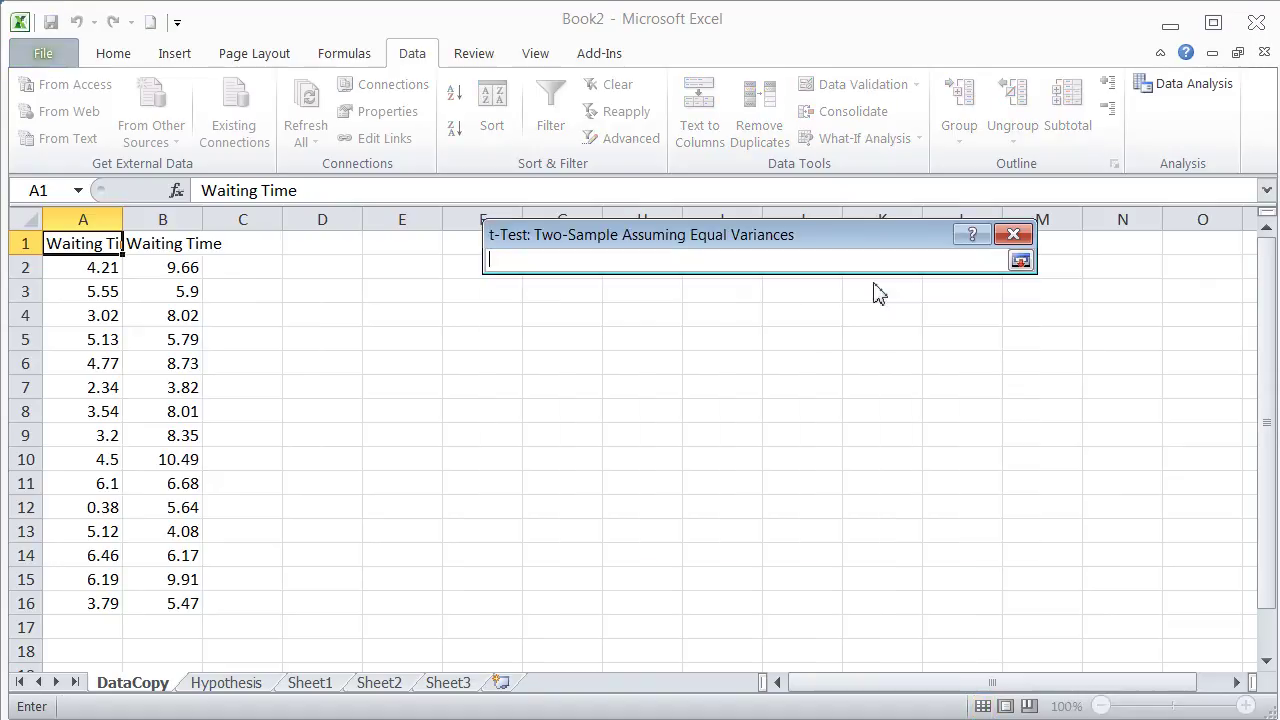
{"action": "left_click_drag", "start_coordinate": [125, 240], "coordinate": [103, 598]}
{"action": "left_click", "coordinate": [875, 307]}
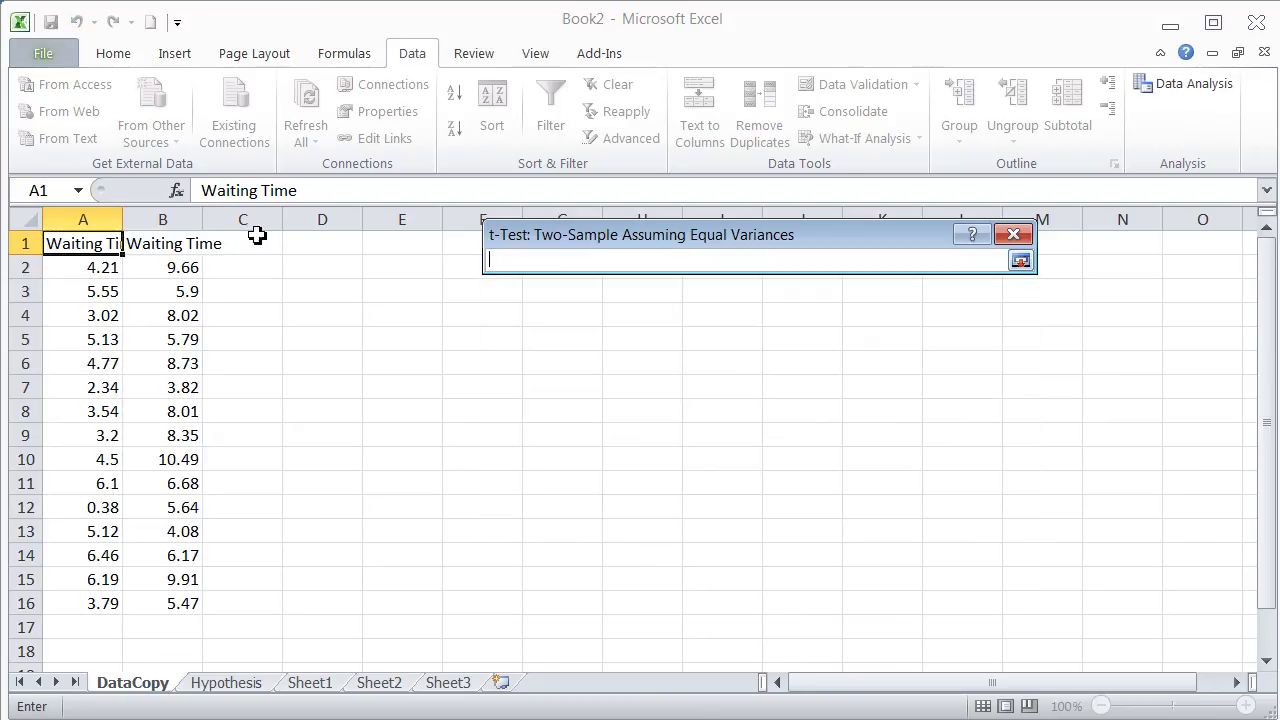
{"action": "left_click_drag", "start_coordinate": [157, 250], "coordinate": [163, 604]}
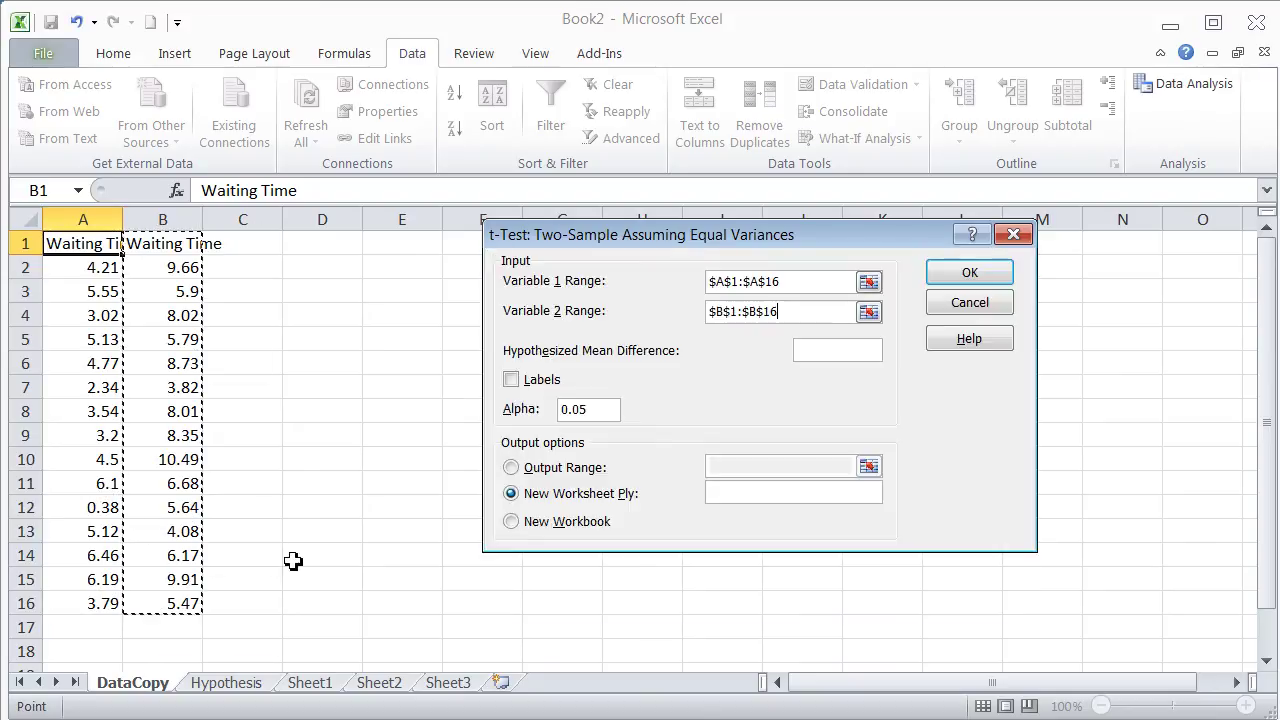
Step: Run the test with a hypothesized mean difference of 0, labels included and alpha 0.05, sending the output to a new worksheet
{"action": "left_click", "coordinate": [822, 352]}
{"action": "left_click", "coordinate": [513, 383]}
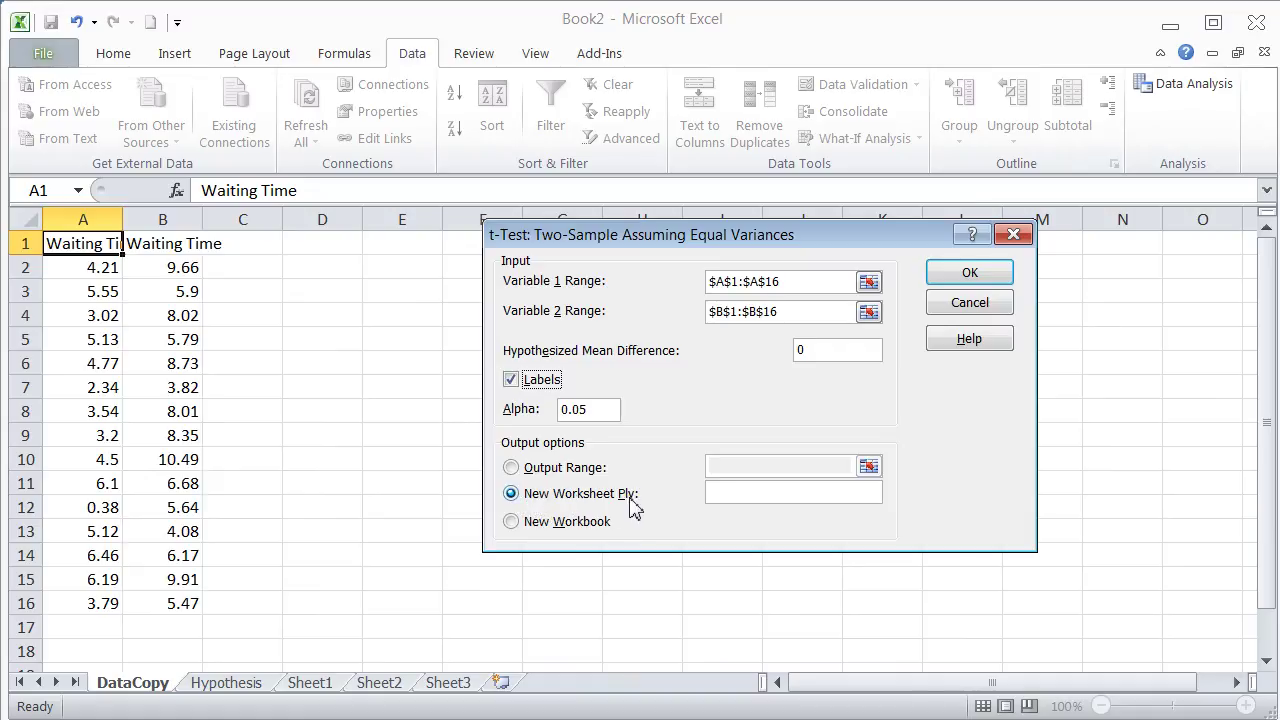
{"action": "left_click", "coordinate": [968, 272]}
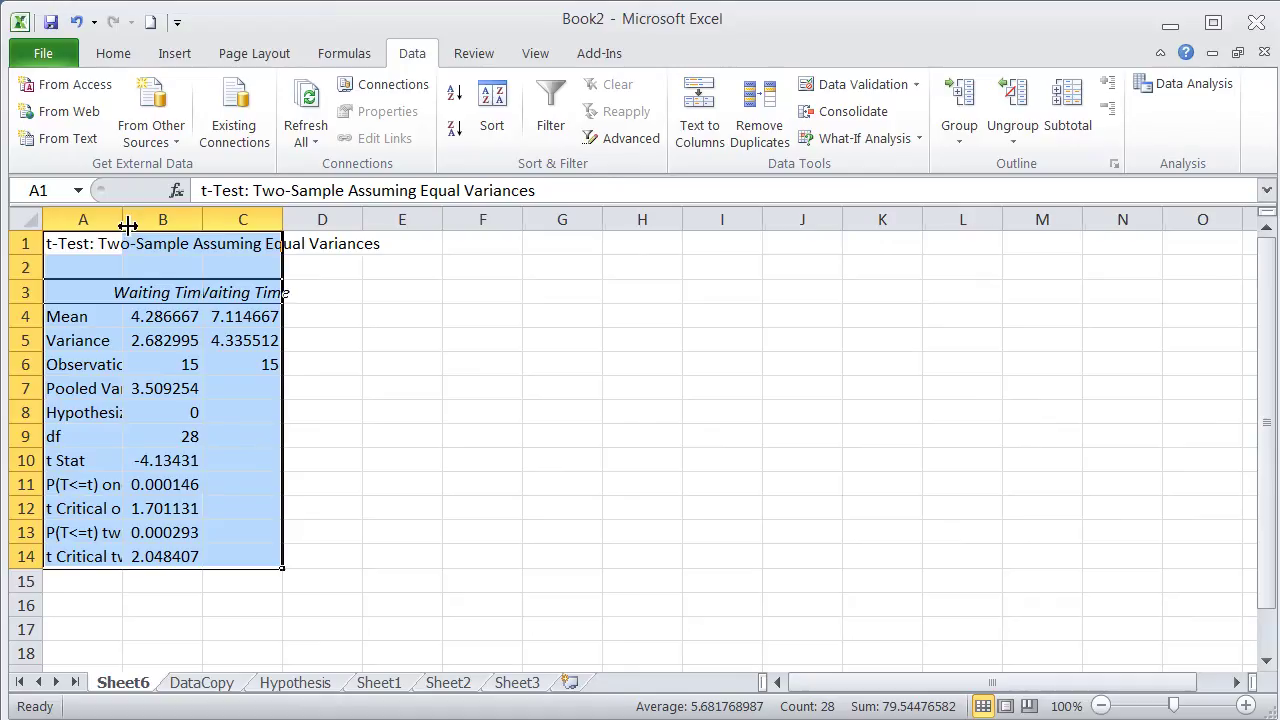
Step: Widen columns A, B and C of the t-test output so all labels and values fit
{"action": "left_click_drag", "start_coordinate": [128, 226], "coordinate": [308, 231]}
{"action": "left_click_drag", "start_coordinate": [386, 220], "coordinate": [463, 228]}
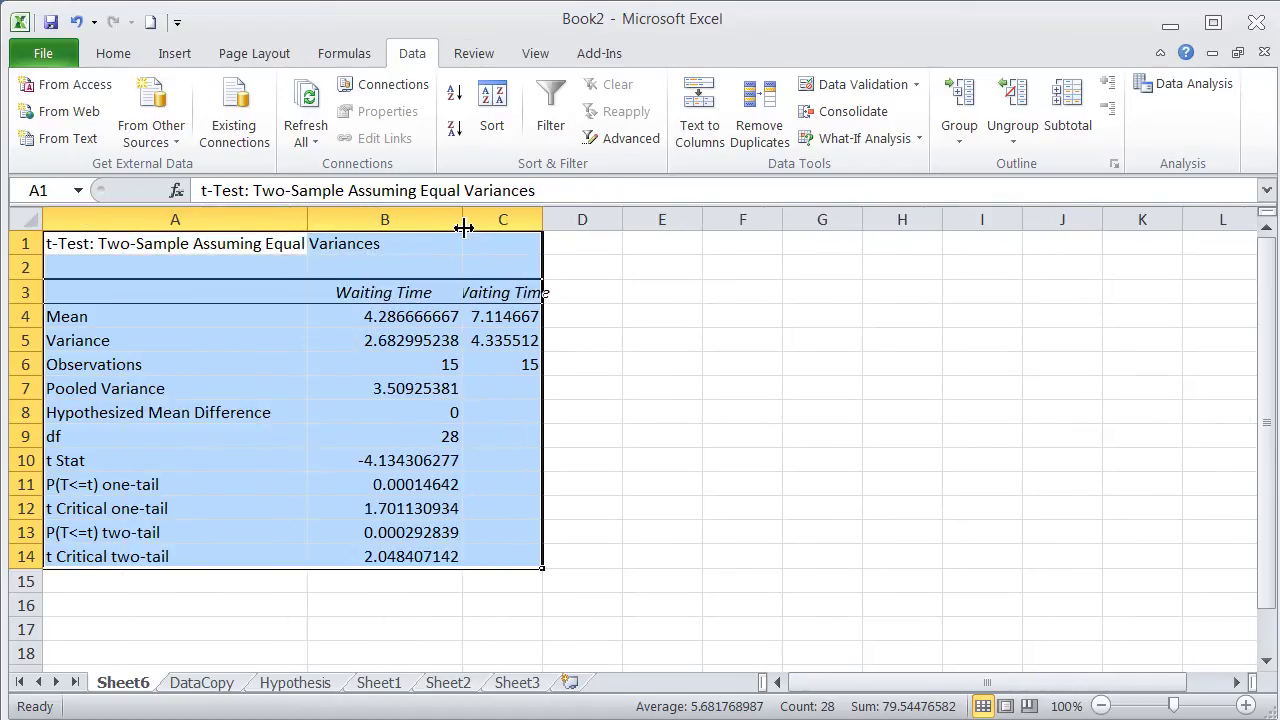
{"action": "left_click_drag", "start_coordinate": [543, 219], "coordinate": [592, 225]}
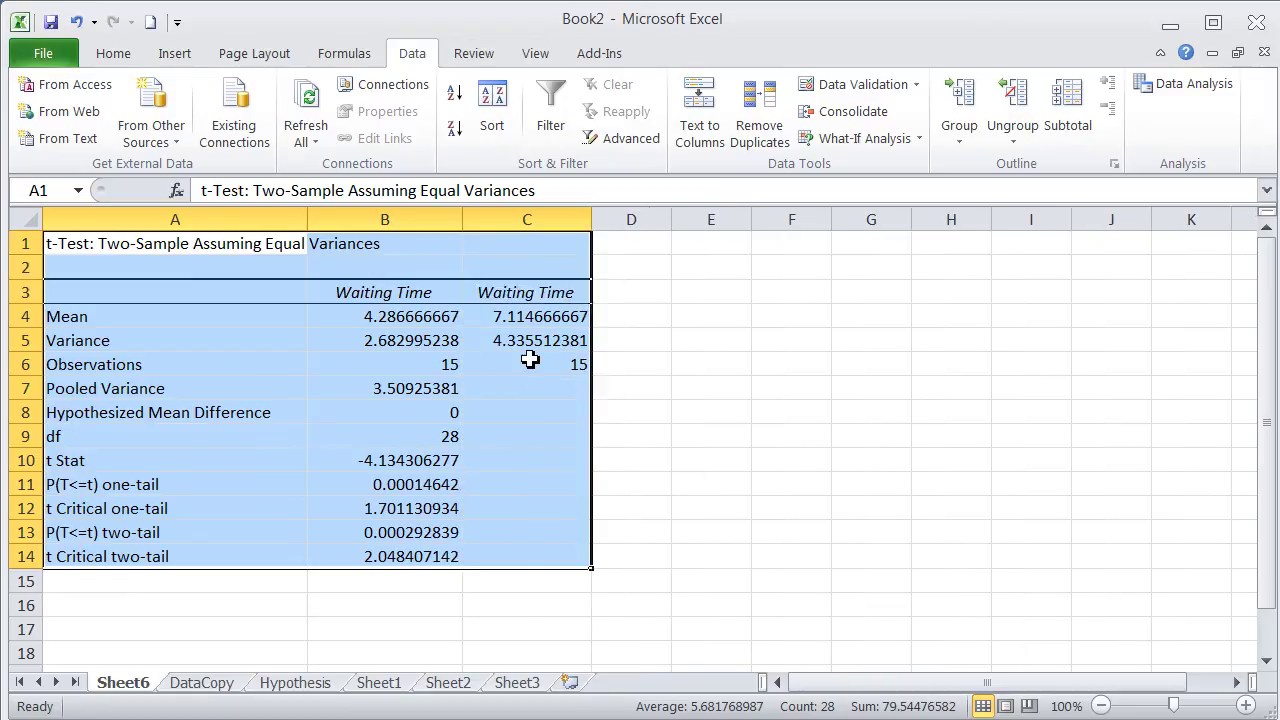
Step: Examine the t-test output's means, variances, observations and degrees of freedom for the two waiting-time samples
{"action": "left_click", "coordinate": [382, 456]}
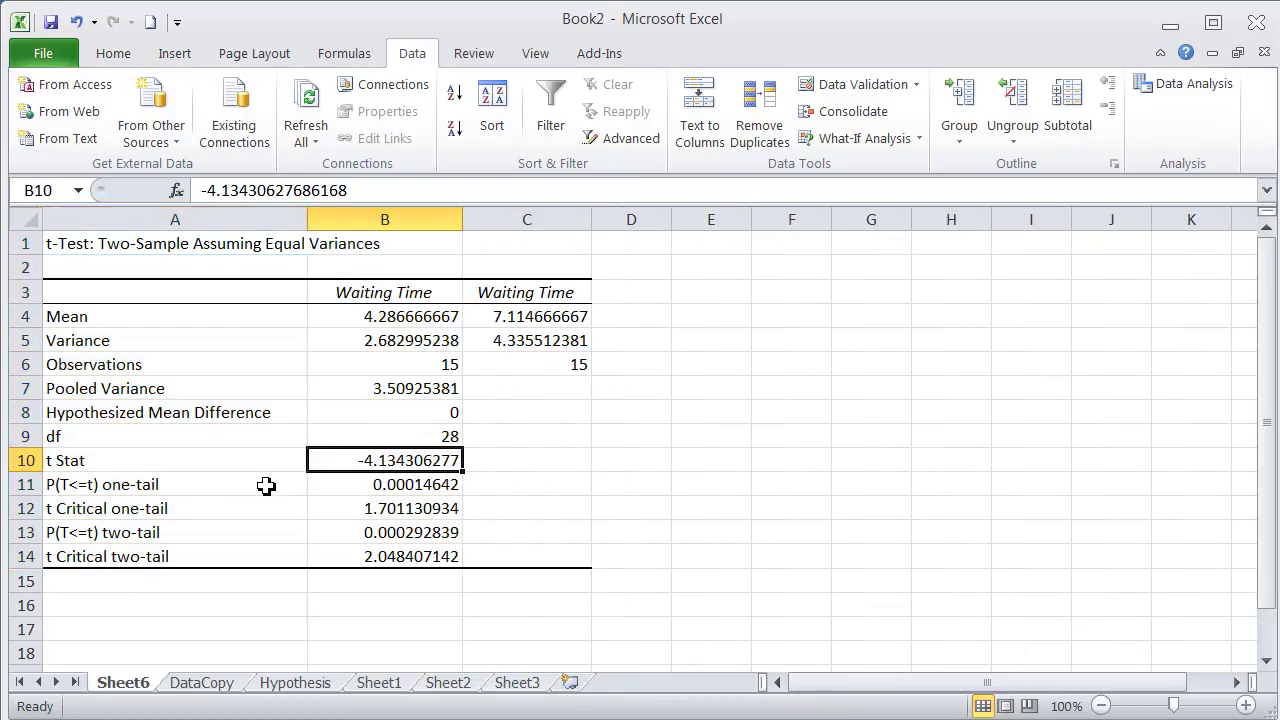
{"action": "left_click", "coordinate": [408, 320]}
{"action": "left_click", "coordinate": [510, 322]}
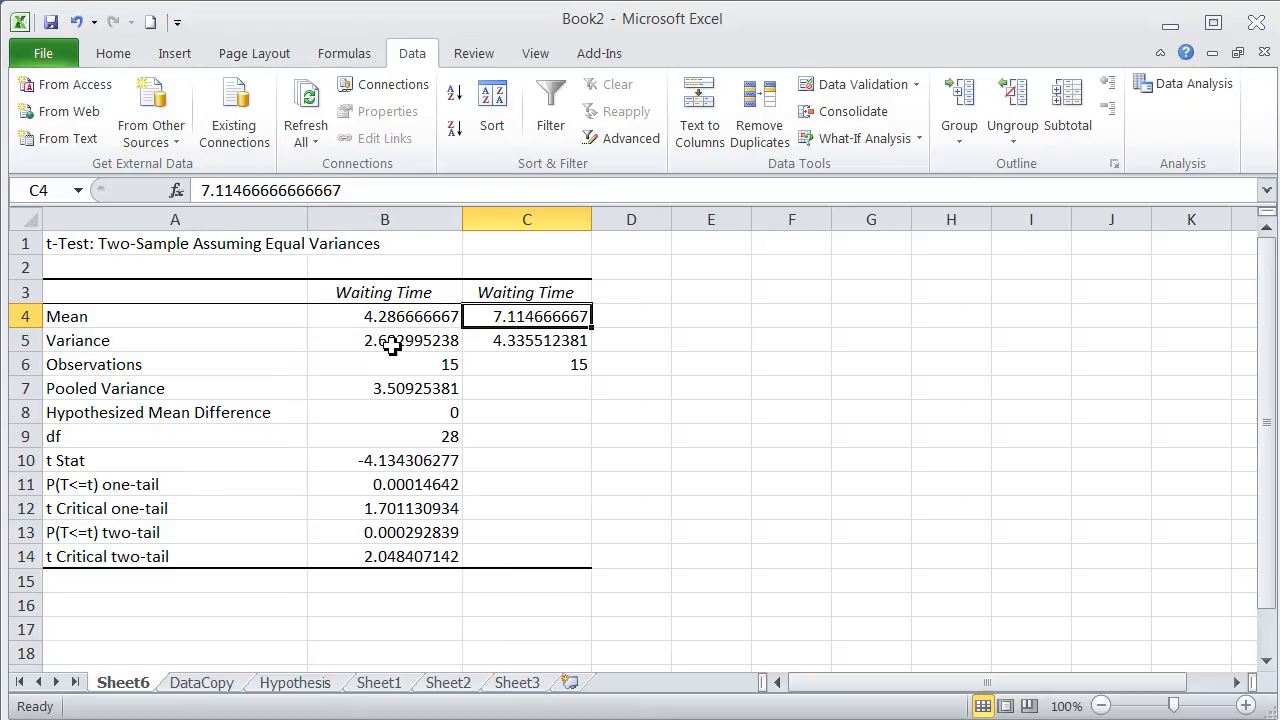
{"action": "left_click_drag", "start_coordinate": [390, 345], "coordinate": [500, 337]}
{"action": "left_click_drag", "start_coordinate": [420, 364], "coordinate": [528, 366]}
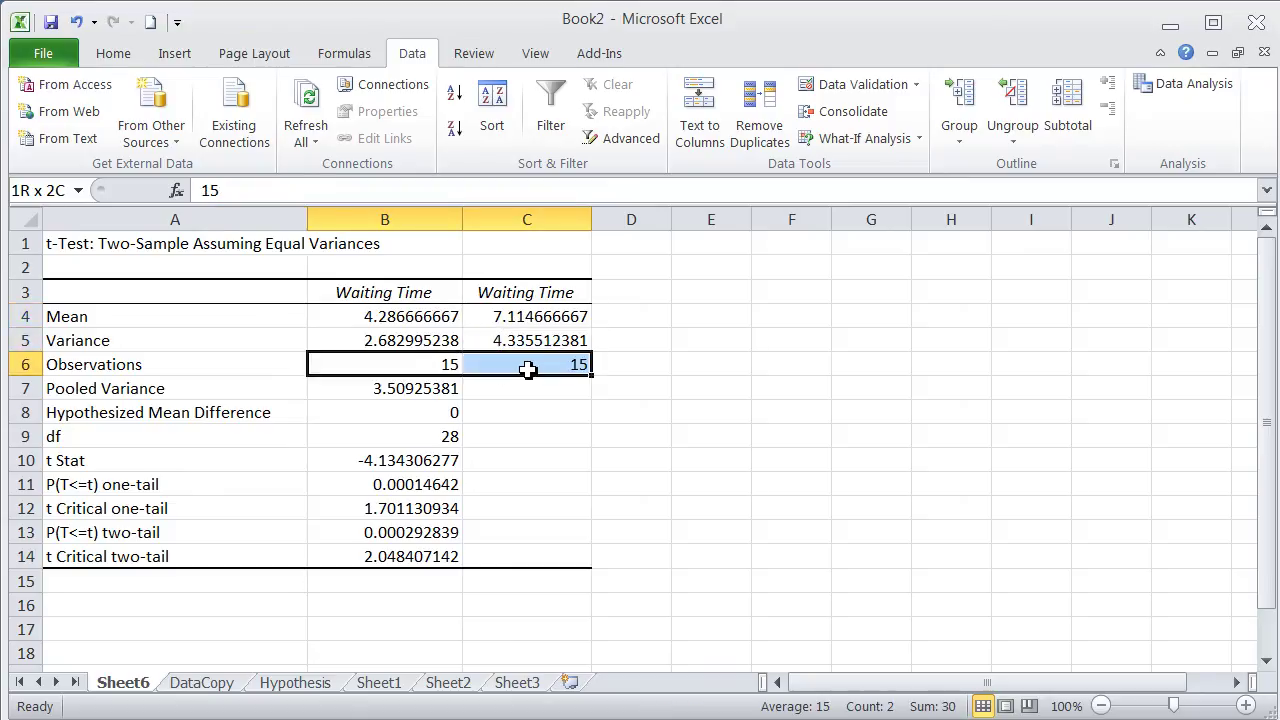
{"action": "left_click", "coordinate": [445, 434]}
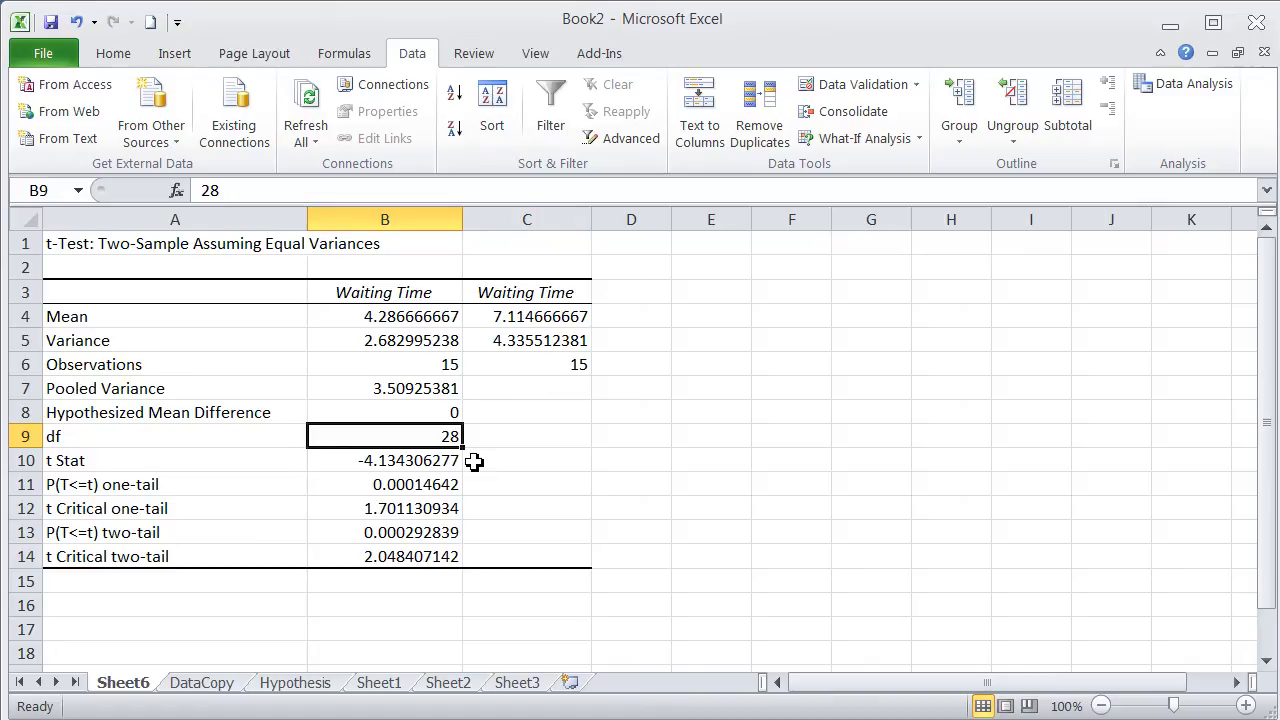
Step: Compare the t statistic with the one-tail and two-tail critical values in the t-test output
{"action": "left_click", "coordinate": [424, 468]}
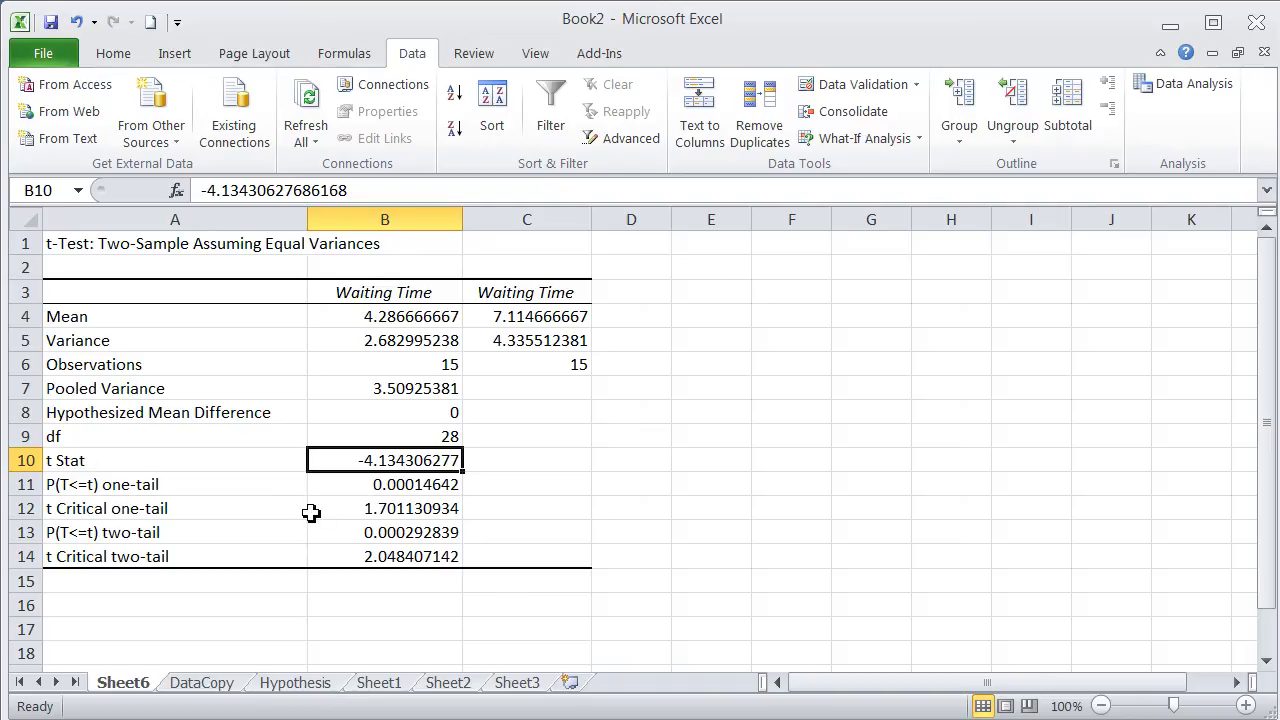
{"action": "left_click", "coordinate": [412, 513]}
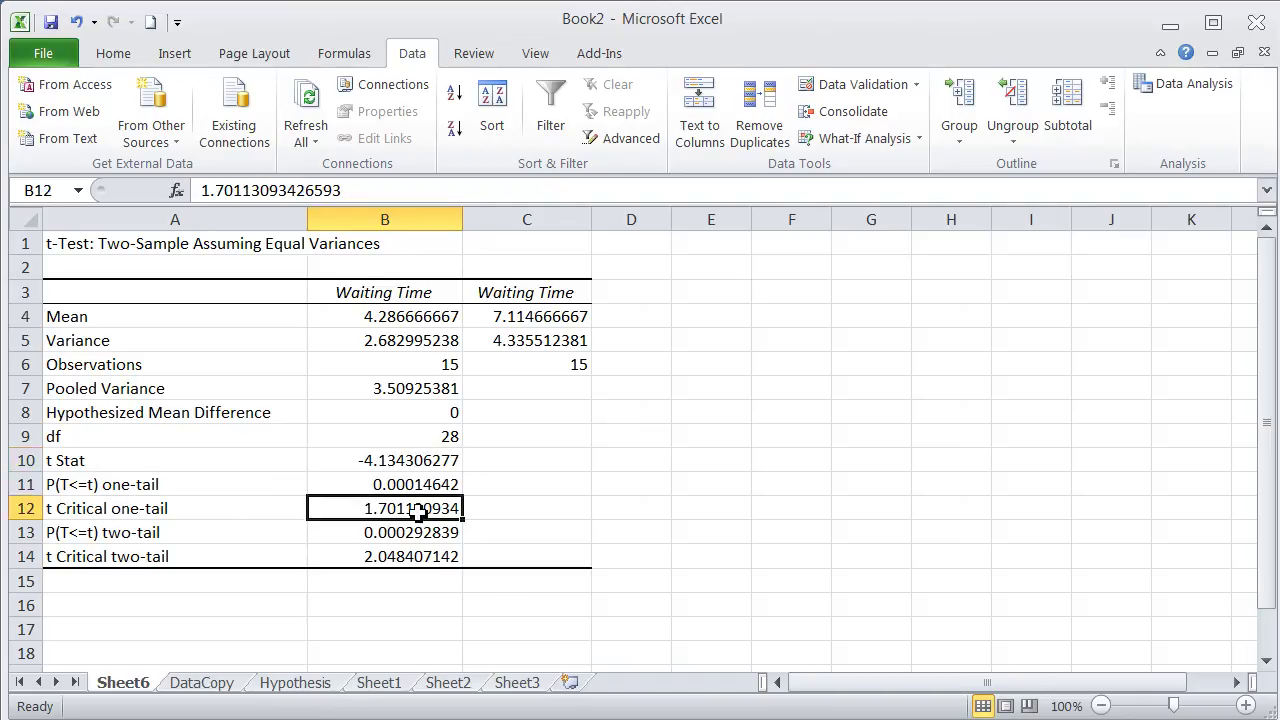
{"action": "left_click", "coordinate": [398, 561]}
{"action": "left_click", "coordinate": [545, 562]}
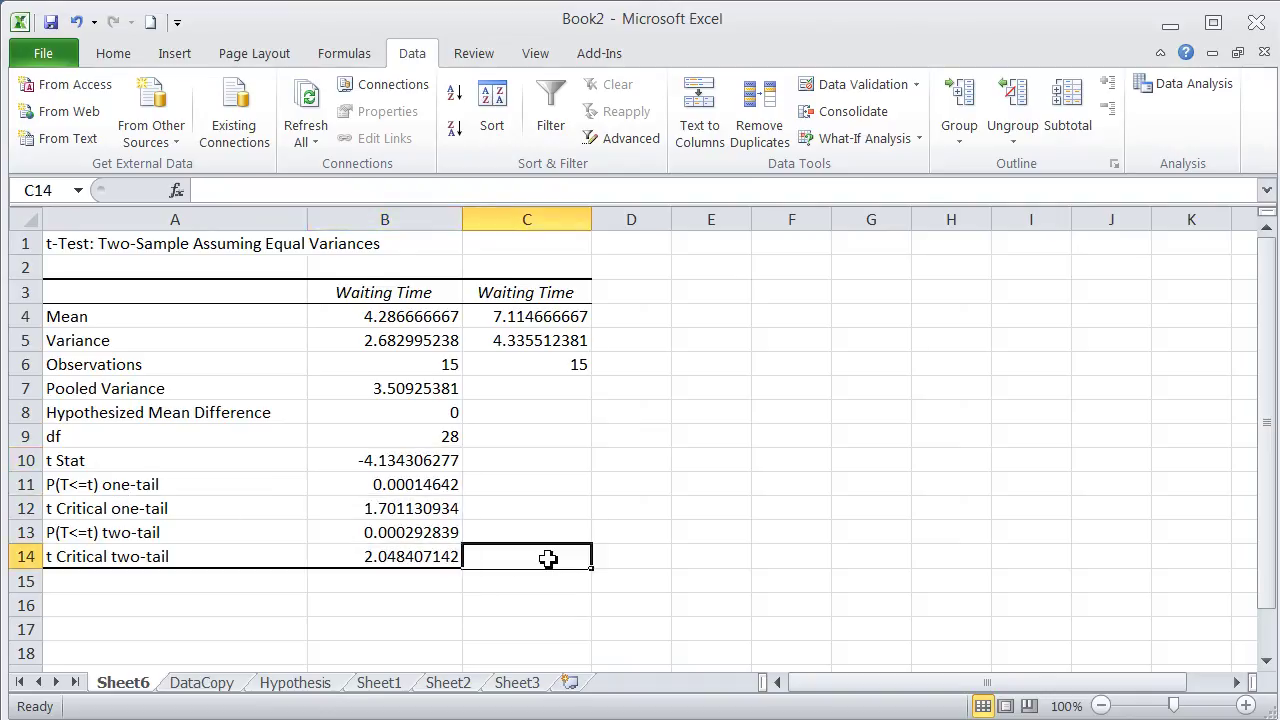
{"action": "left_click", "coordinate": [428, 559]}
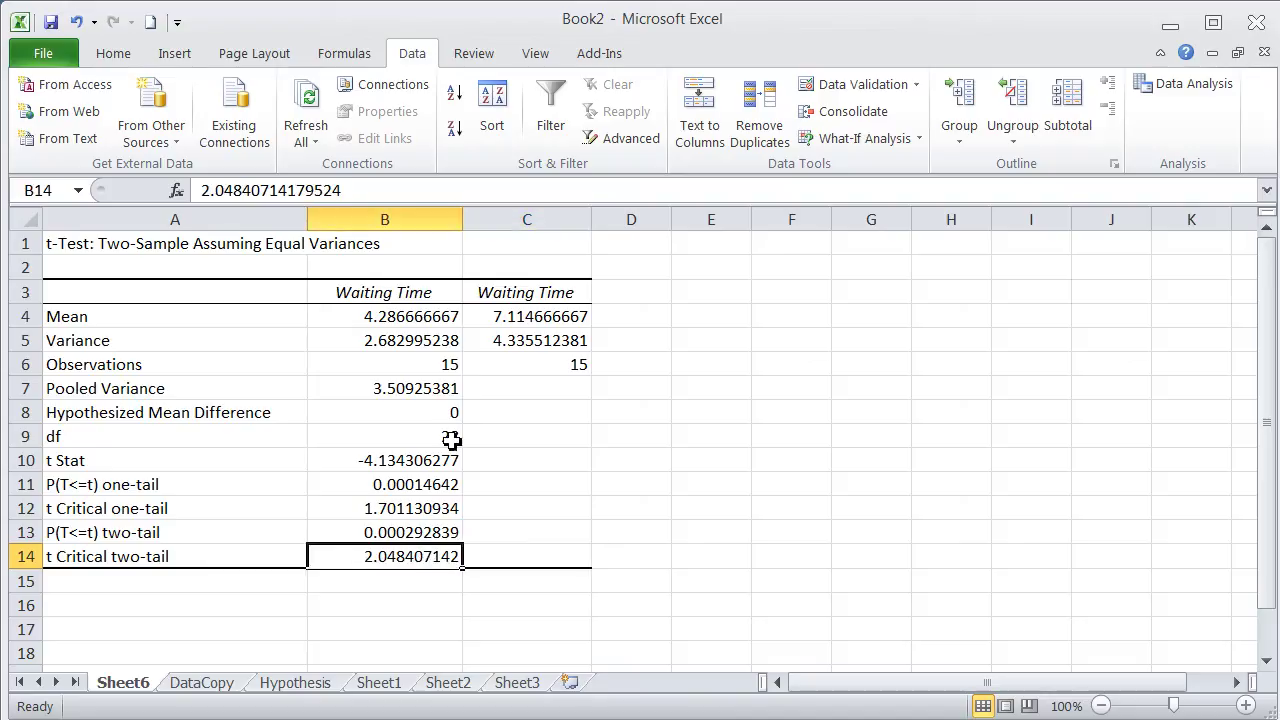
{"action": "left_click", "coordinate": [374, 461]}
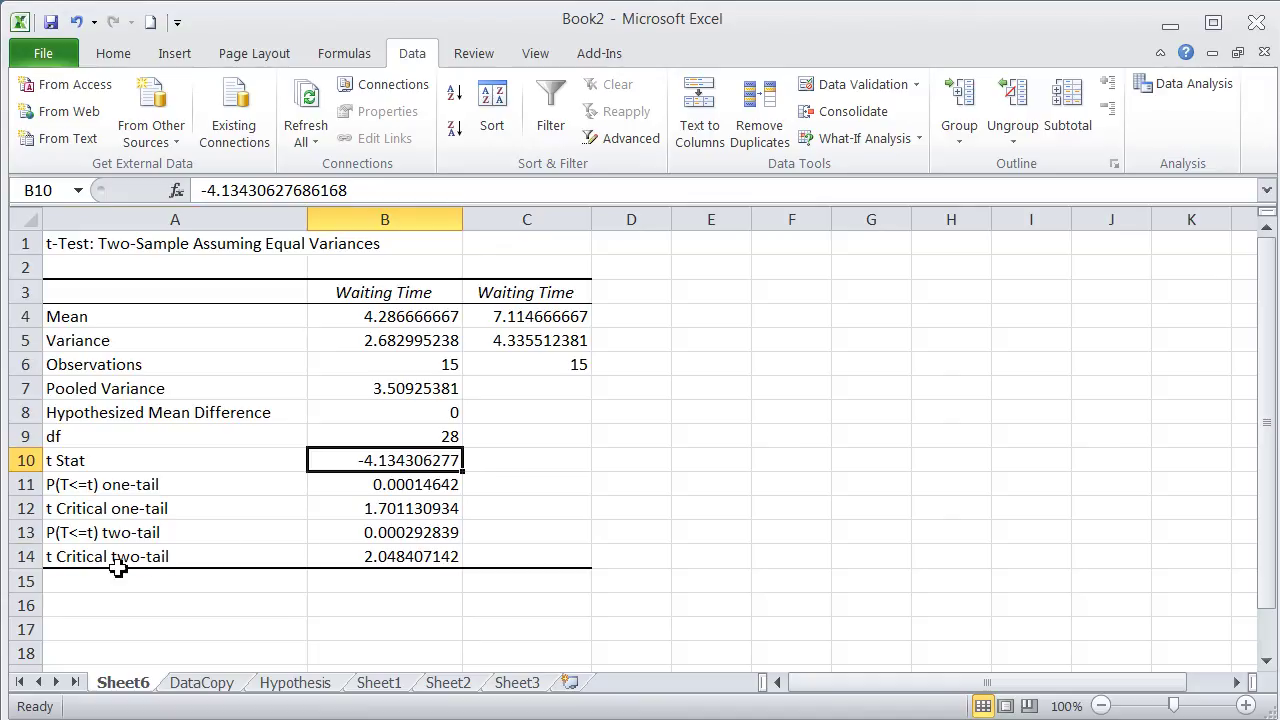
{"action": "left_click", "coordinate": [379, 558]}
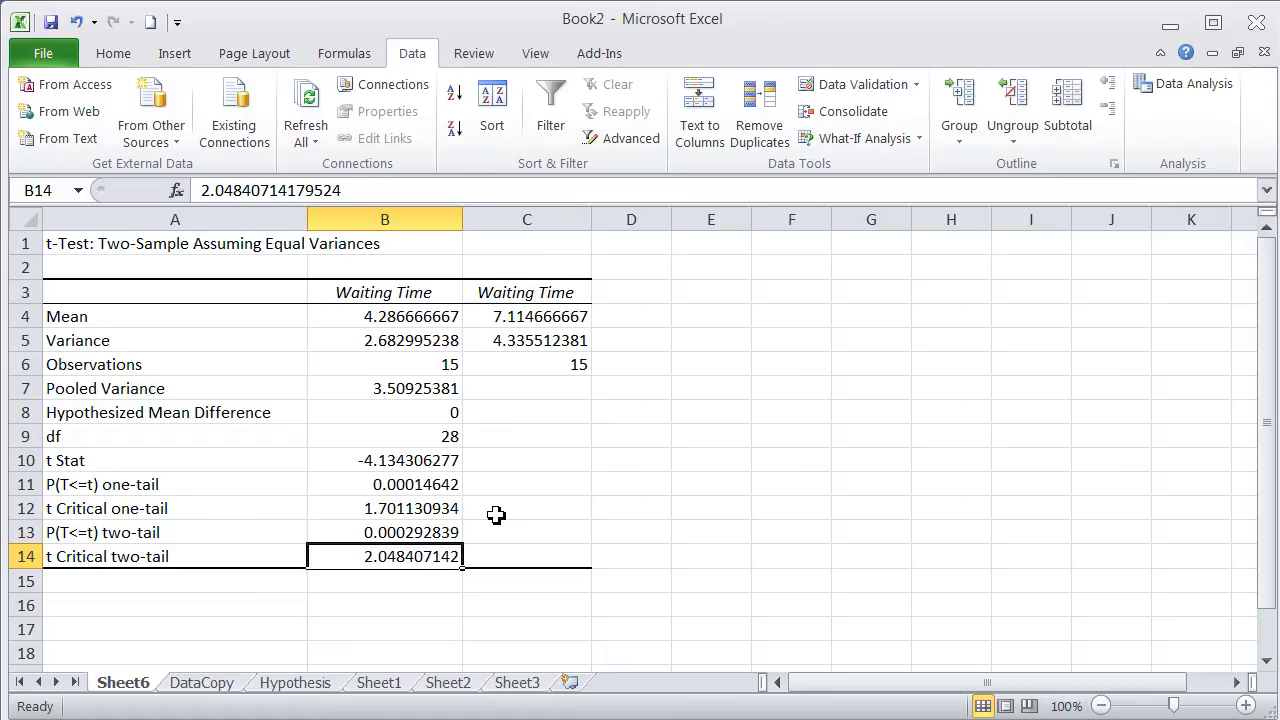
Step: Review the pooled-variance t test results on the Hypothesis sheet, including the decision formula in A28 and the confidence interval estimate
{"action": "left_click", "coordinate": [272, 688]}
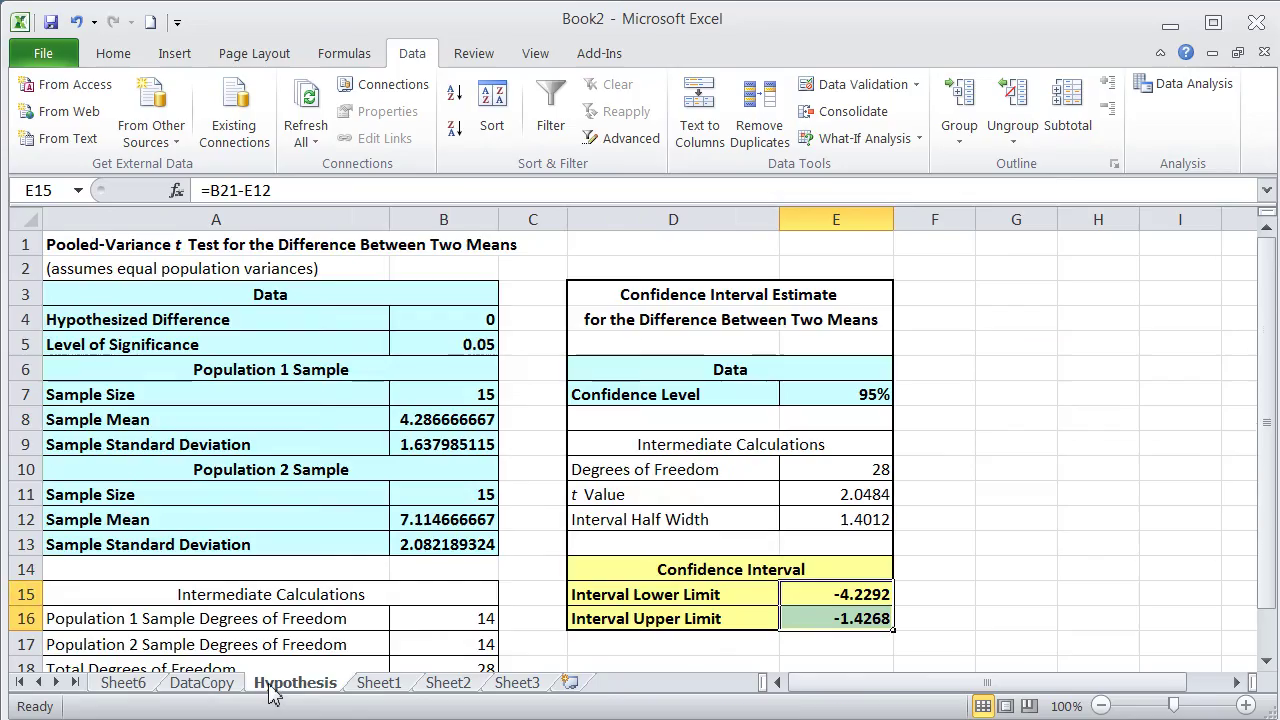
{"action": "scroll", "coordinate": [588, 532], "scroll_direction": "down", "scroll_amount": 5}
{"action": "scroll", "coordinate": [366, 525], "scroll_direction": "up", "scroll_amount": 1}
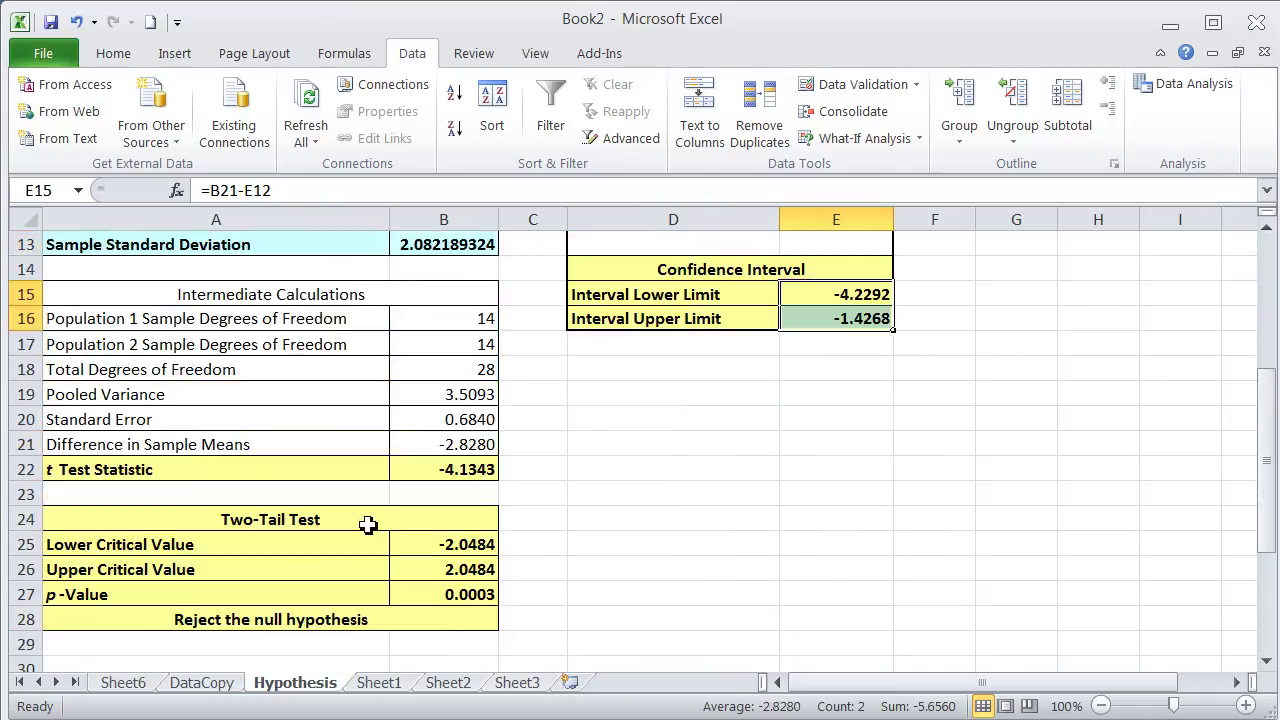
{"action": "left_click", "coordinate": [237, 619]}
{"action": "scroll", "coordinate": [430, 640], "scroll_direction": "up", "scroll_amount": 4}
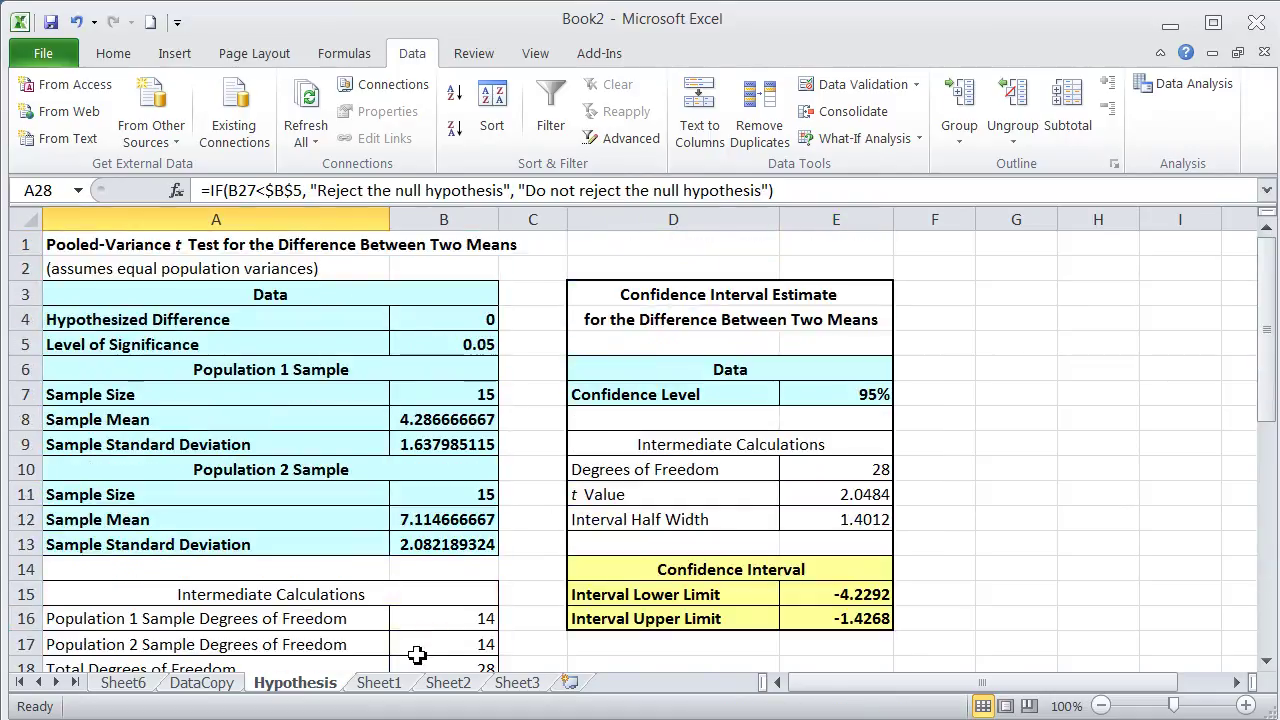
{"action": "left_click", "coordinate": [537, 472]}
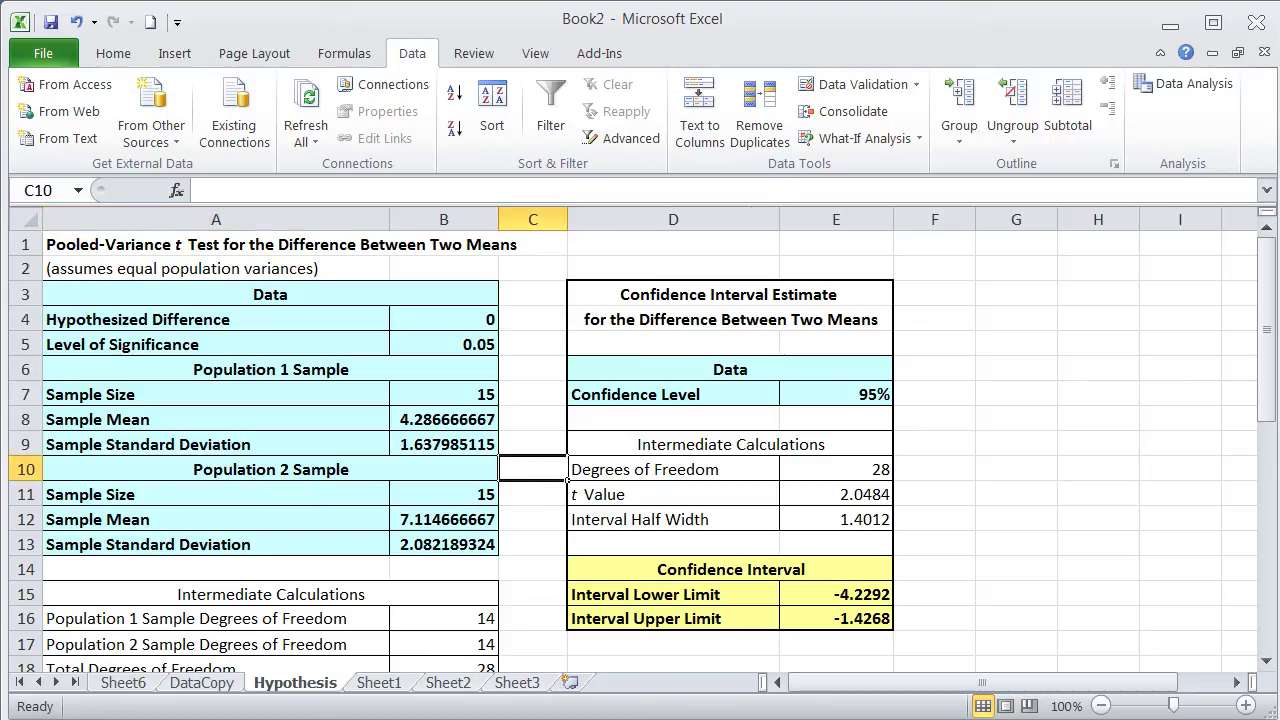
Step: Switch to the textbook in Adobe Reader and read problem 10.2's sample statistics and parts a and b in Section 10.1
{"action": "key", "text": "alt+Tab"}
{"action": "scroll", "coordinate": [422, 369], "scroll_direction": "up", "scroll_amount": 4}
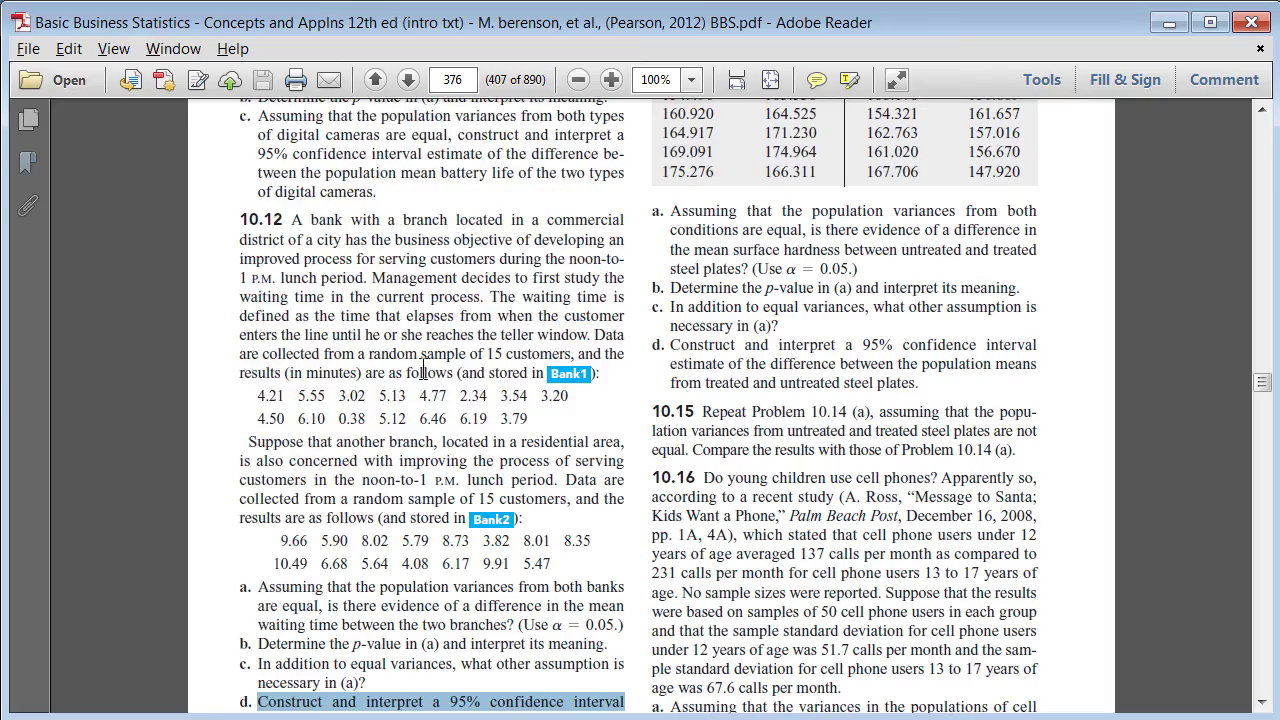
{"action": "scroll", "coordinate": [422, 369], "scroll_direction": "up", "scroll_amount": 10}
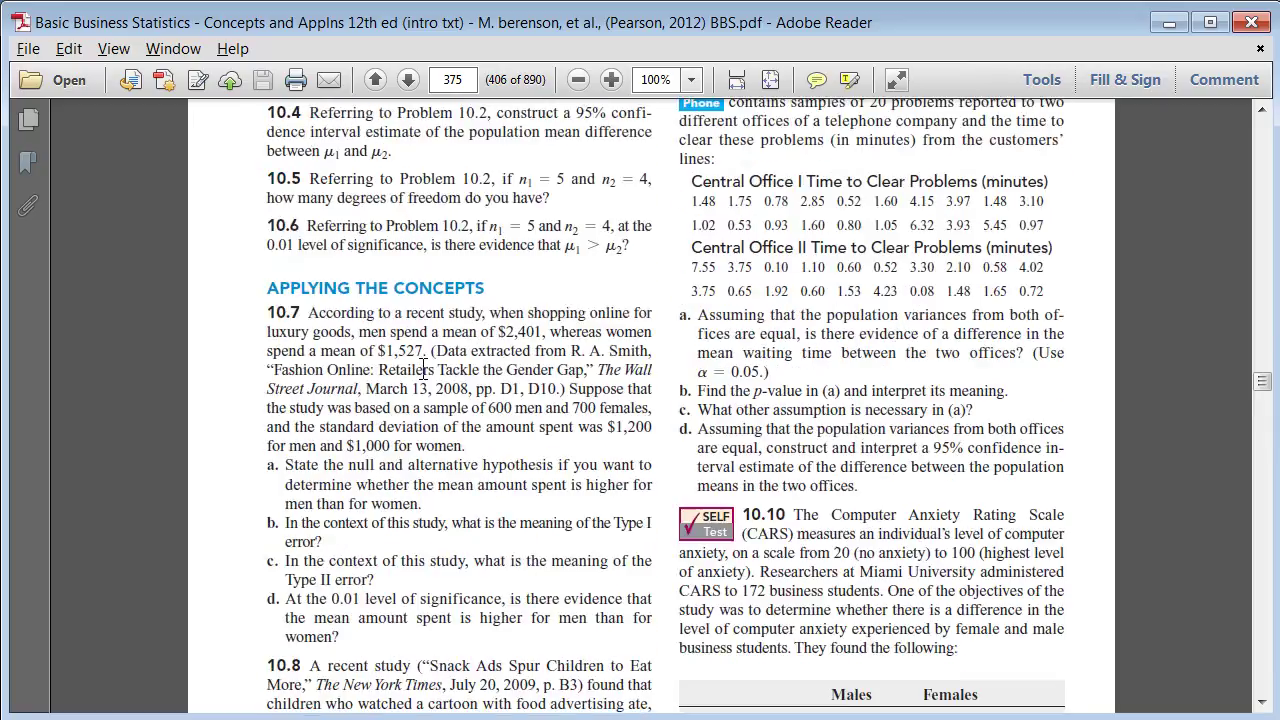
{"action": "scroll", "coordinate": [422, 369], "scroll_direction": "up", "scroll_amount": 8}
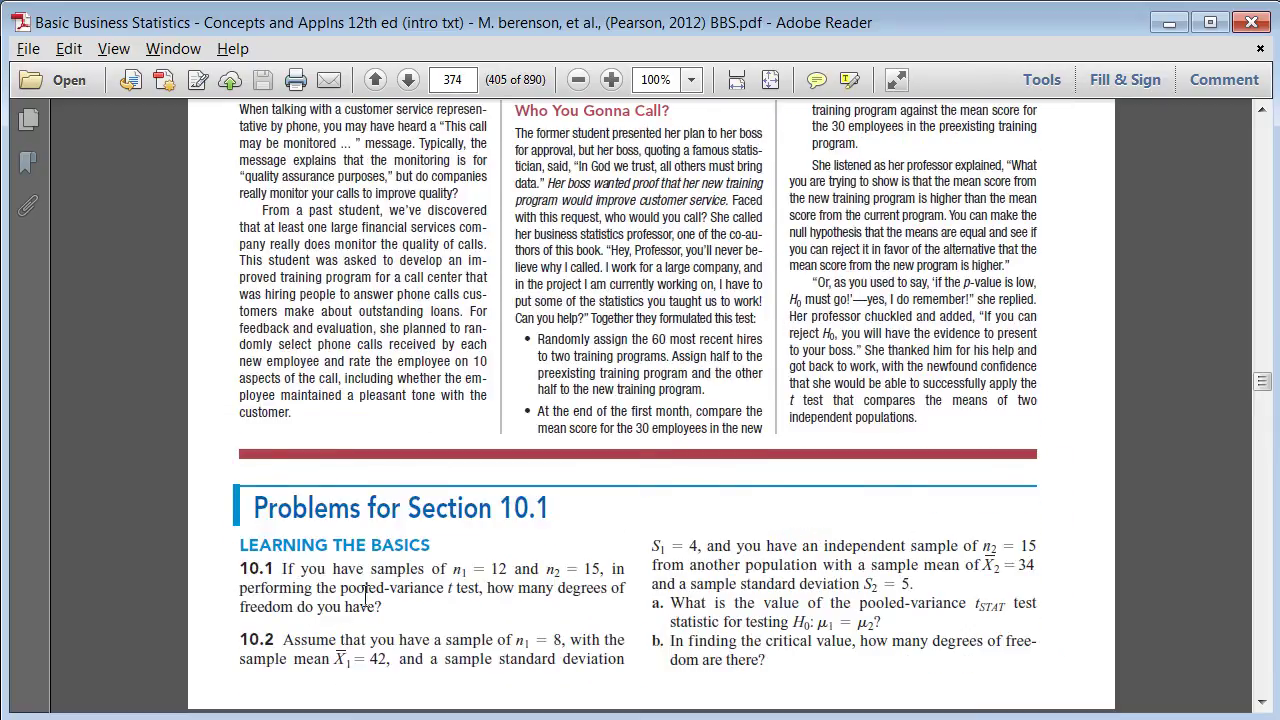
{"action": "left_click_drag", "start_coordinate": [309, 645], "coordinate": [430, 645]}
{"action": "left_click", "coordinate": [460, 645]}
{"action": "left_click_drag", "start_coordinate": [684, 641], "coordinate": [854, 641]}
{"action": "left_click", "coordinate": [973, 641]}
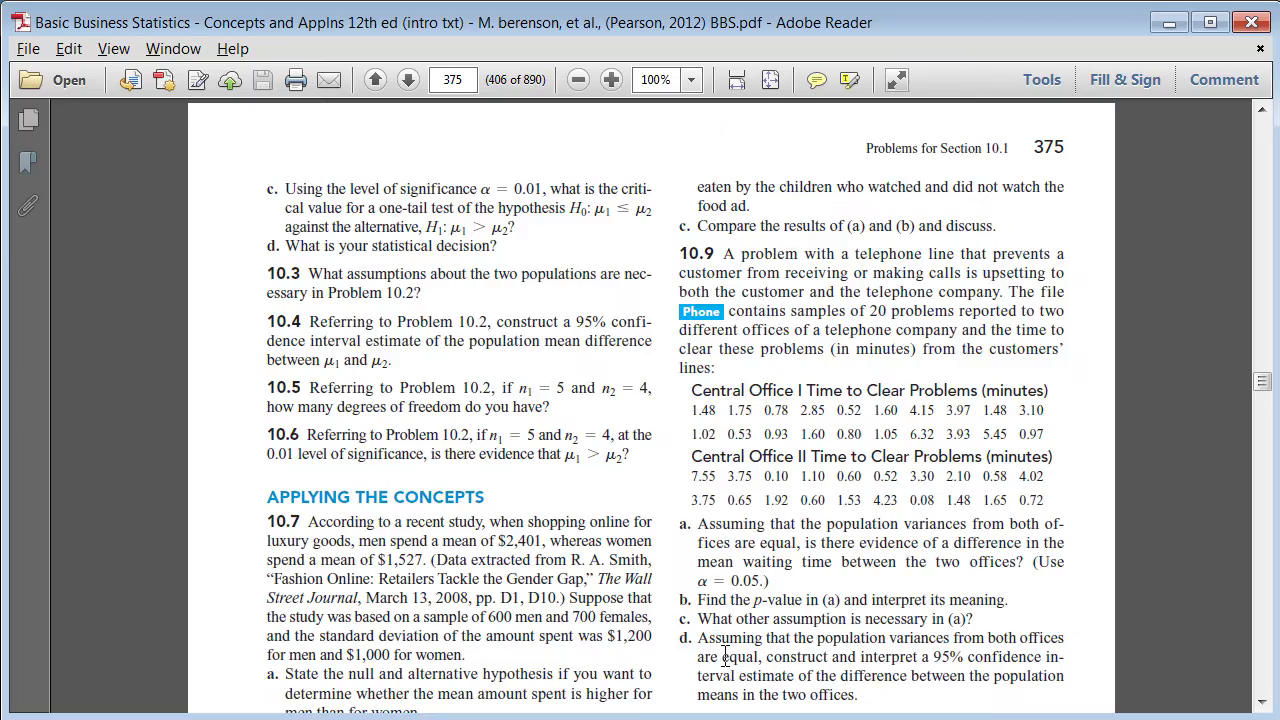
Step: Read parts c and d of problem 10.2, covering the significance level, one-tail hypotheses and statistical decision
{"action": "left_click_drag", "start_coordinate": [312, 190], "coordinate": [468, 196]}
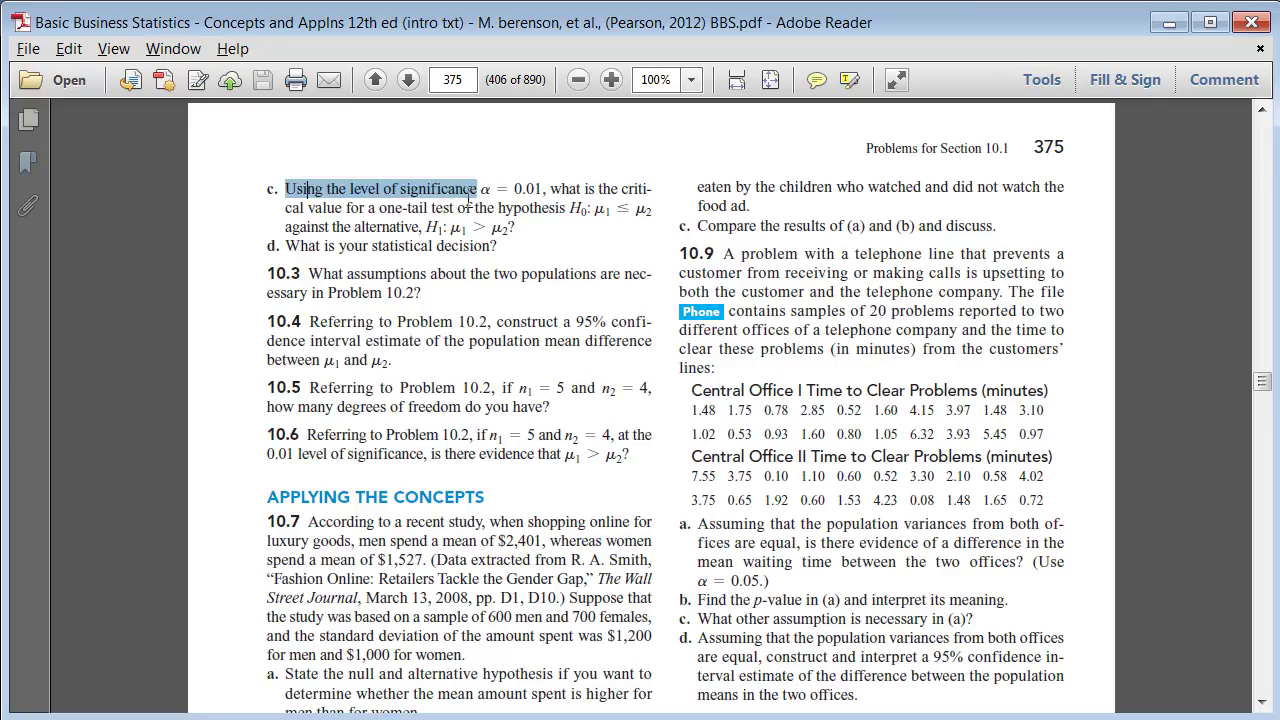
{"action": "left_click", "coordinate": [395, 203]}
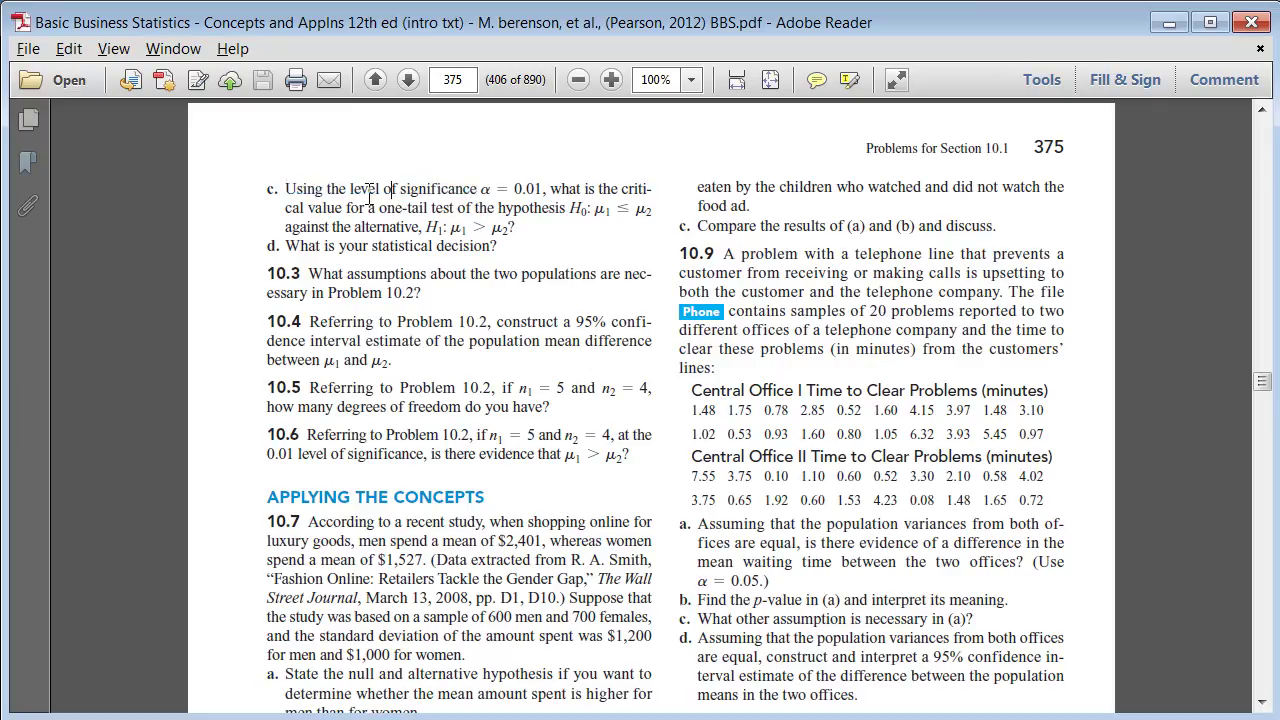
{"action": "double_click", "coordinate": [600, 212]}
{"action": "double_click", "coordinate": [643, 210]}
{"action": "left_click", "coordinate": [520, 232]}
{"action": "mouse_move", "coordinate": [520, 232]}
{"action": "left_mouse_down"}
{"action": "mouse_move", "coordinate": [291, 192]}
{"action": "mouse_move", "coordinate": [478, 210]}
{"action": "mouse_move", "coordinate": [520, 228]}
{"action": "left_mouse_up"}
{"action": "left_click", "coordinate": [291, 192]}
{"action": "left_click", "coordinate": [532, 232]}
{"action": "scroll", "coordinate": [530, 240], "scroll_direction": "up", "scroll_amount": 5}
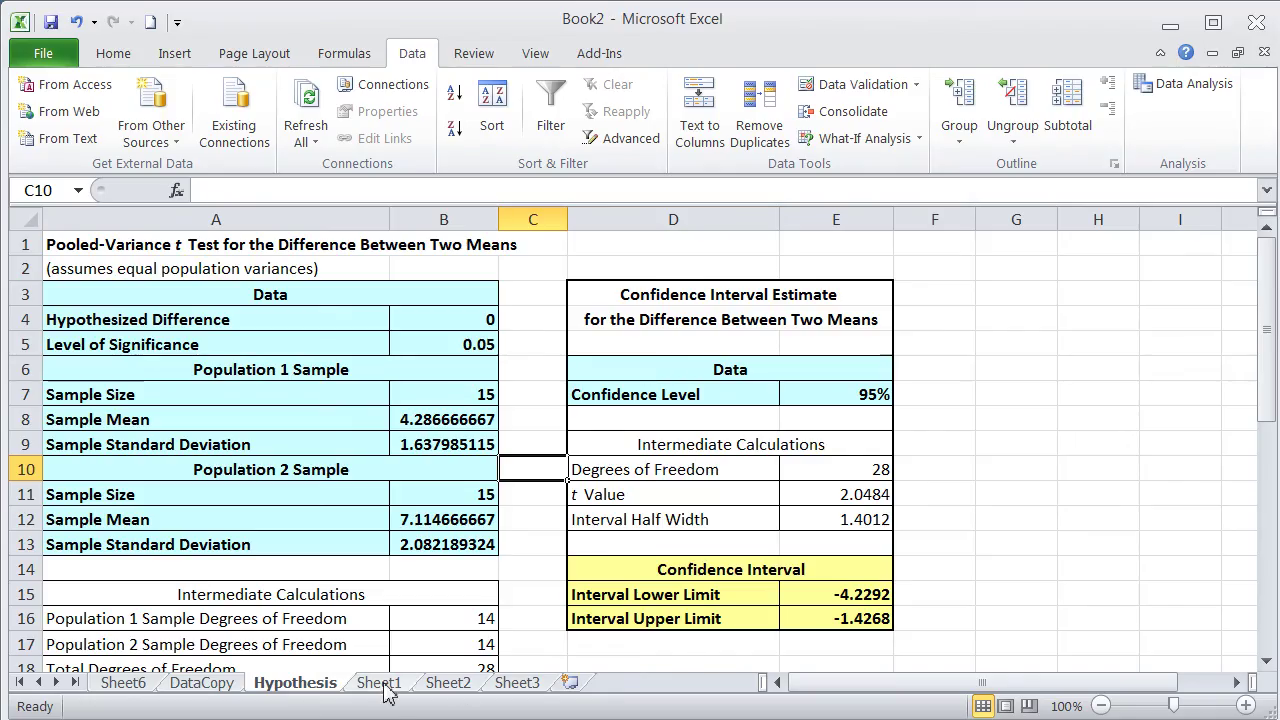
Step: In Excel, enter the label n1 in A1 of the blank Sheet2 with the first sample size, 8, beside it
{"action": "left_click", "coordinate": [378, 683]}
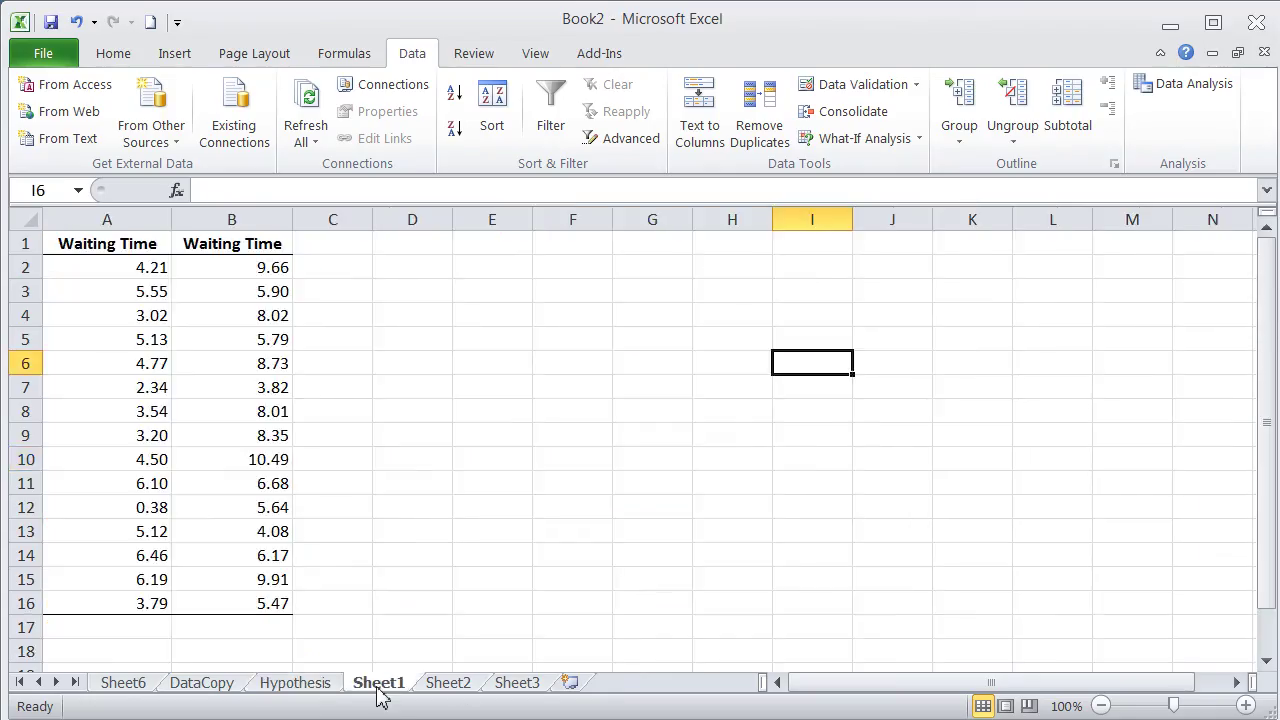
{"action": "left_click", "coordinate": [446, 686]}
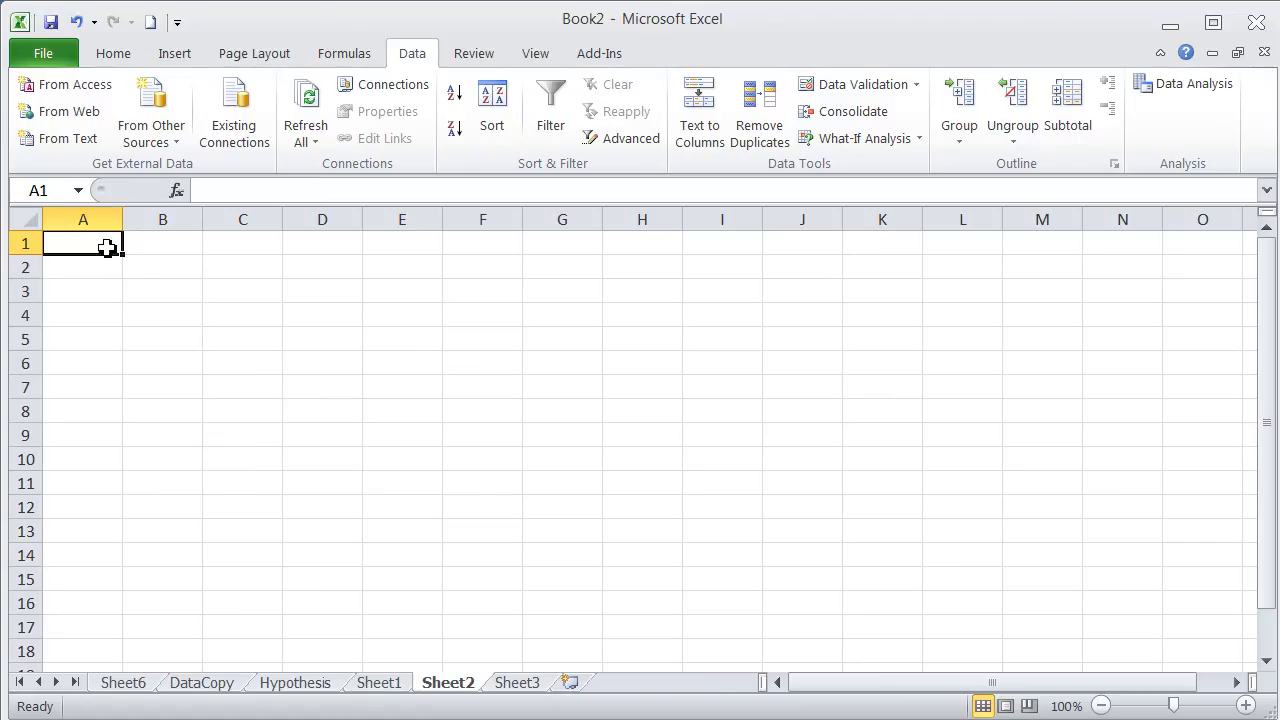
{"action": "key", "text": "alt+Tab"}
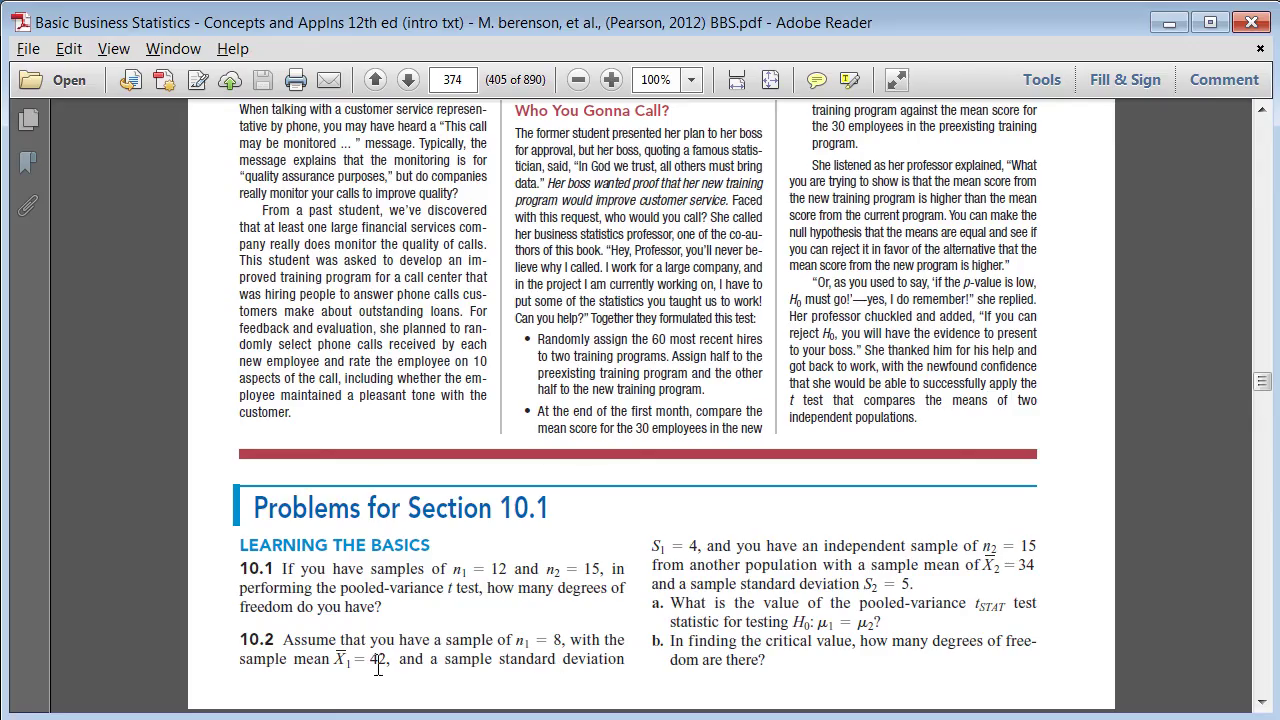
{"action": "key", "text": "alt+Tab"}
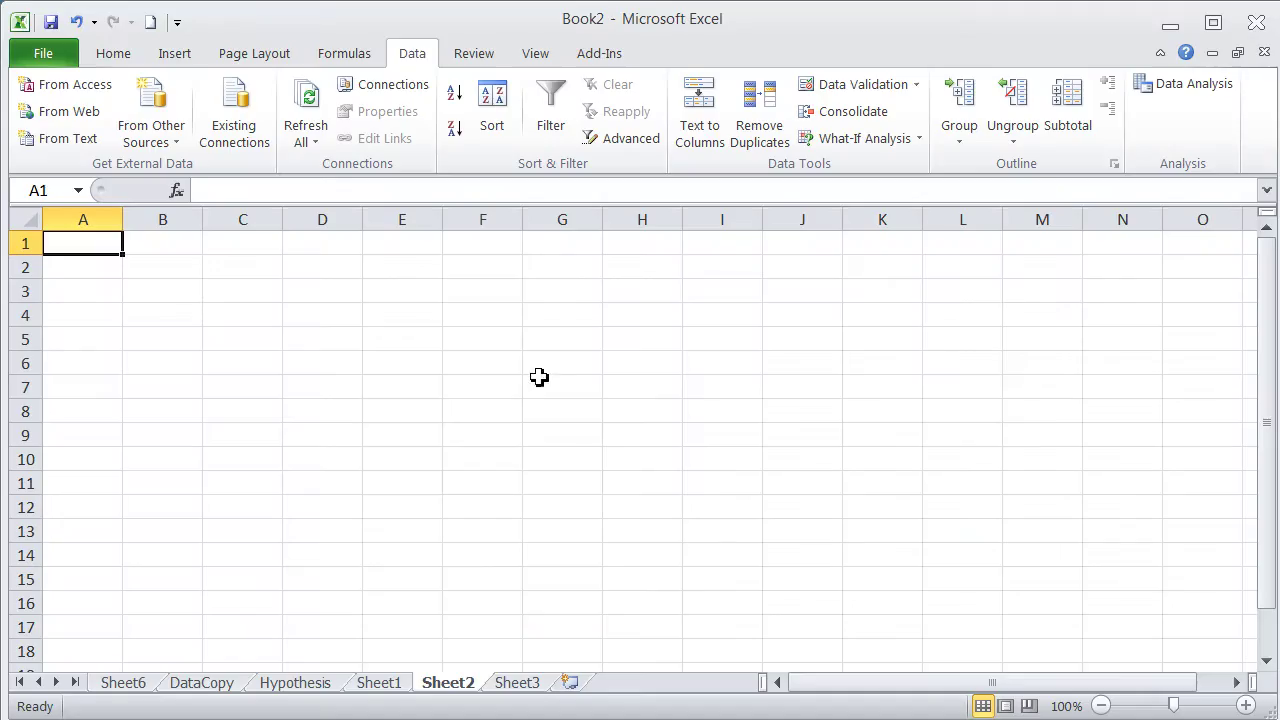
{"action": "type", "text": "n1"}
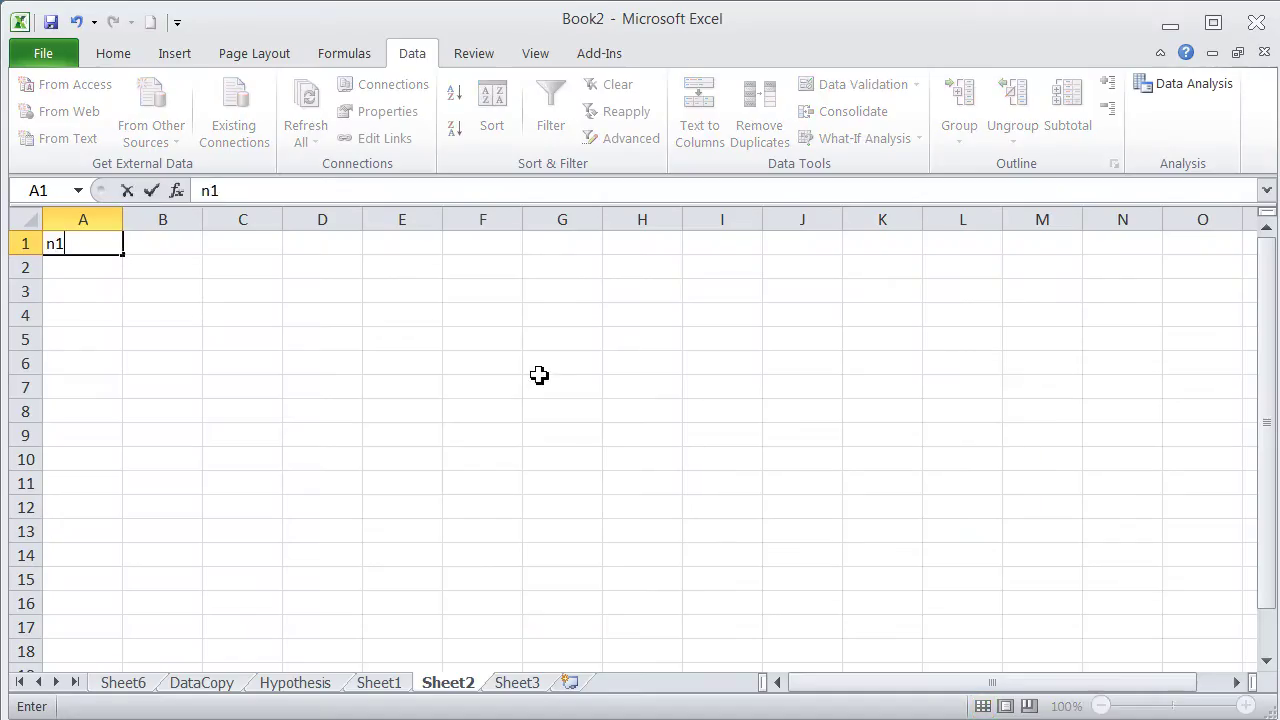
{"action": "key", "text": "Tab"}
{"action": "type", "text": "8"}
{"action": "key", "text": "Return"}
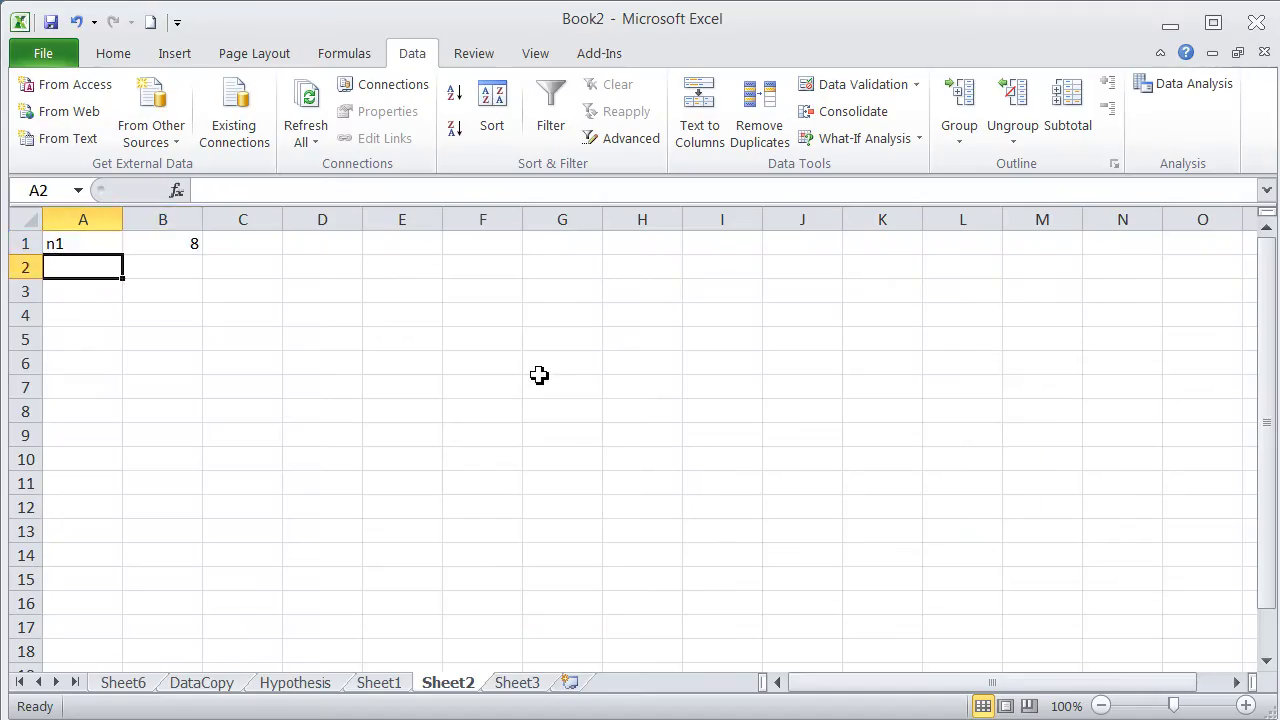
Step: Enter X bar with 42 in row 2 and S1 with 4 in row 3 for the first sample
{"action": "type", "text": "X bar"}
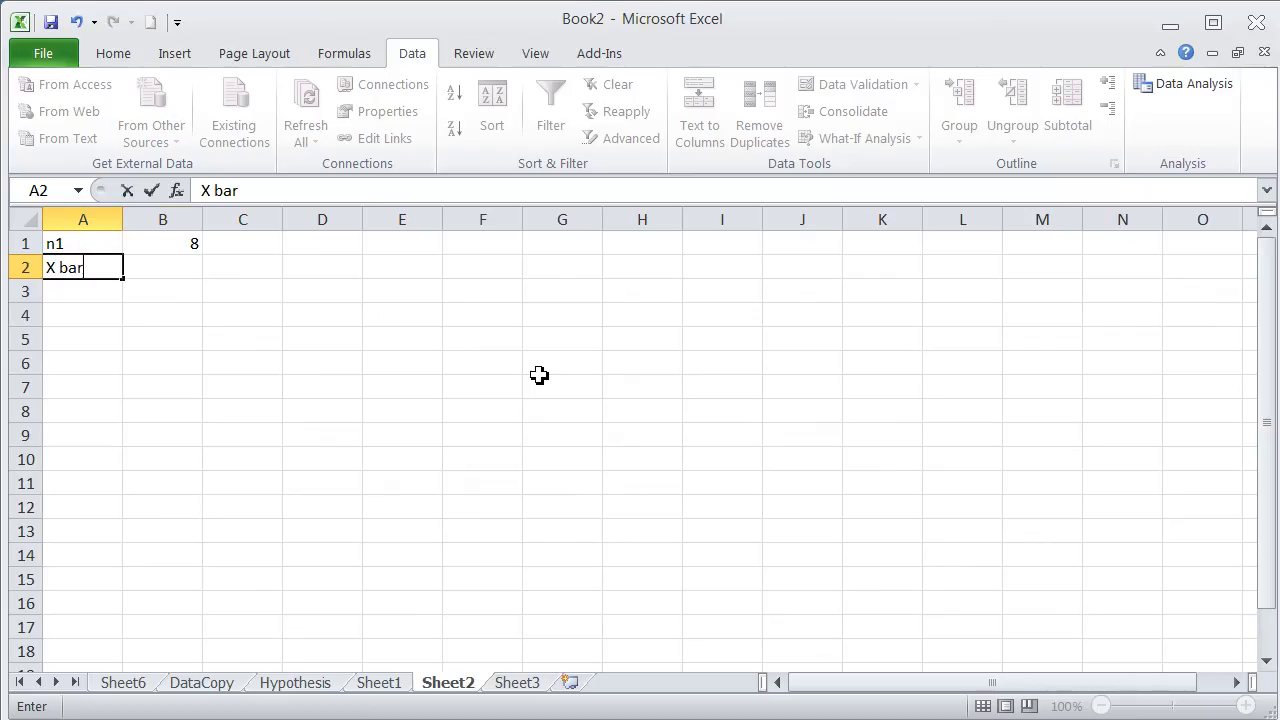
{"action": "key", "text": "Tab"}
{"action": "type", "text": "42"}
{"action": "key", "text": "Return"}
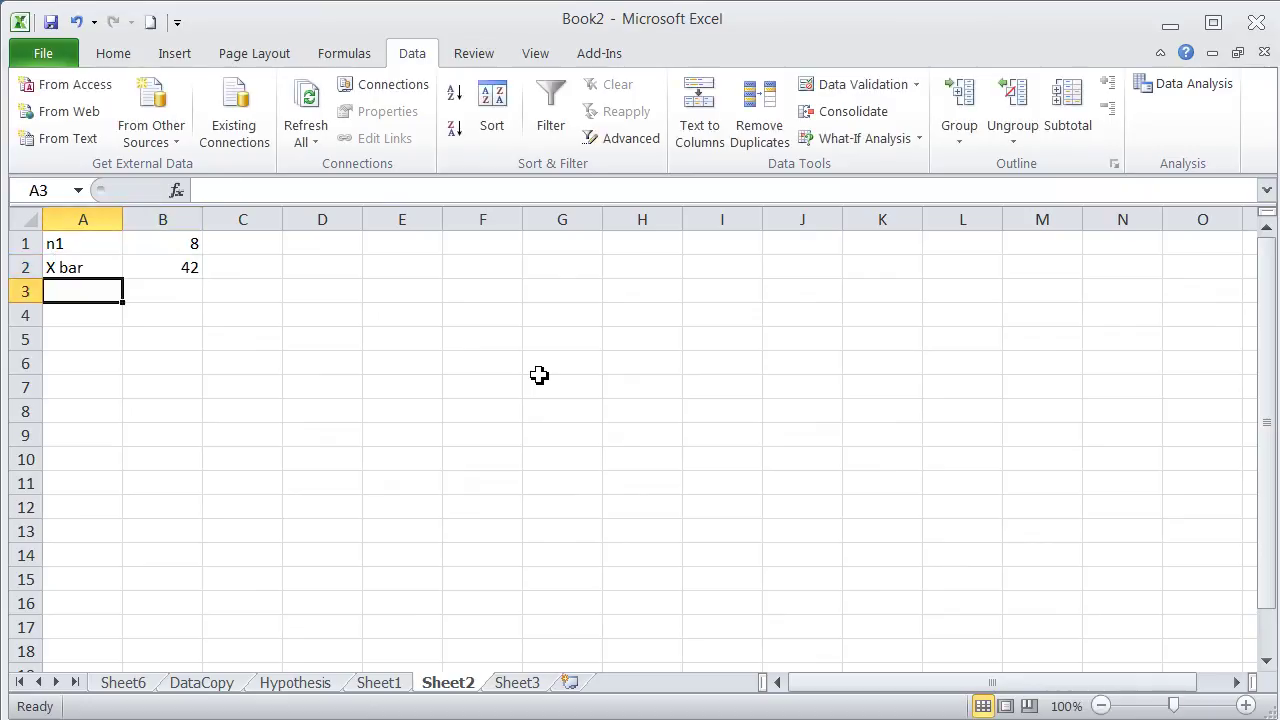
{"action": "type", "text": "S1"}
{"action": "key", "text": "Tab"}
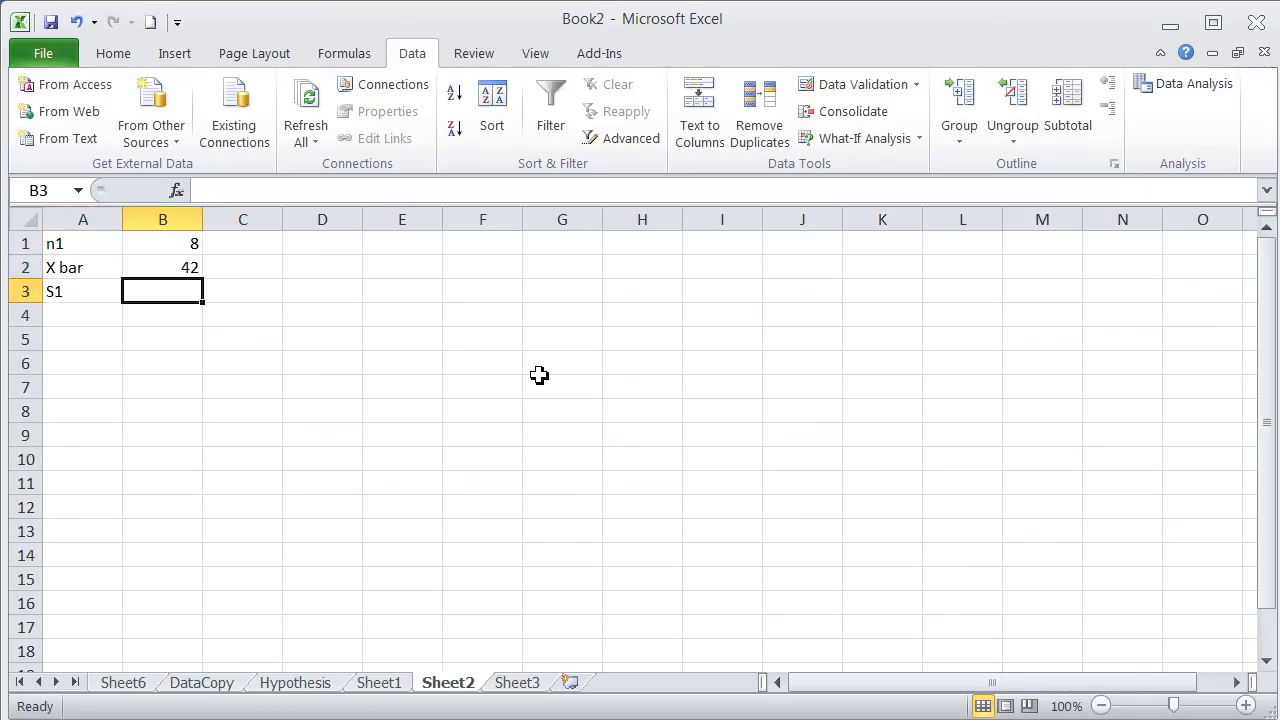
{"action": "key", "text": "alt+Tab"}
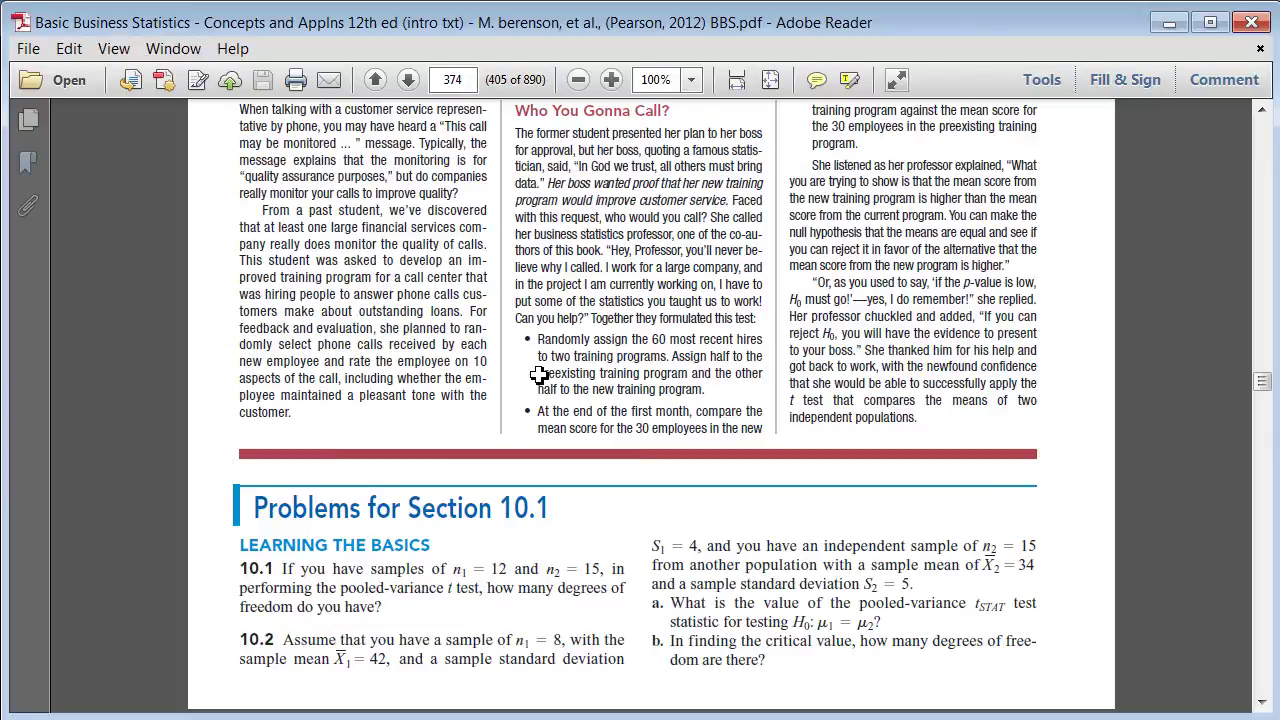
{"action": "key", "text": "alt+Tab"}
{"action": "type", "text": "4"}
{"action": "key", "text": "Return"}
{"action": "key", "text": "Return"}
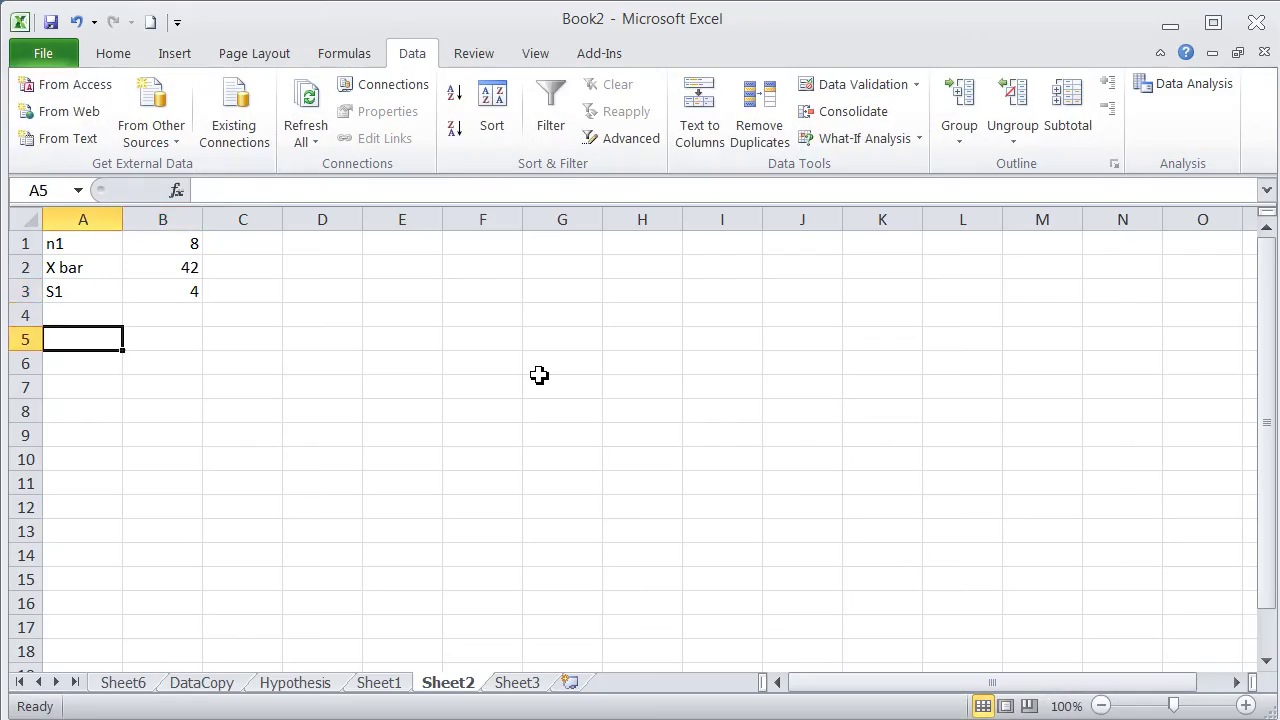
Step: Enter the label n2 in A5 with the second sample size, 15, beside it, checking the textbook for the values
{"action": "type", "text": "n"}
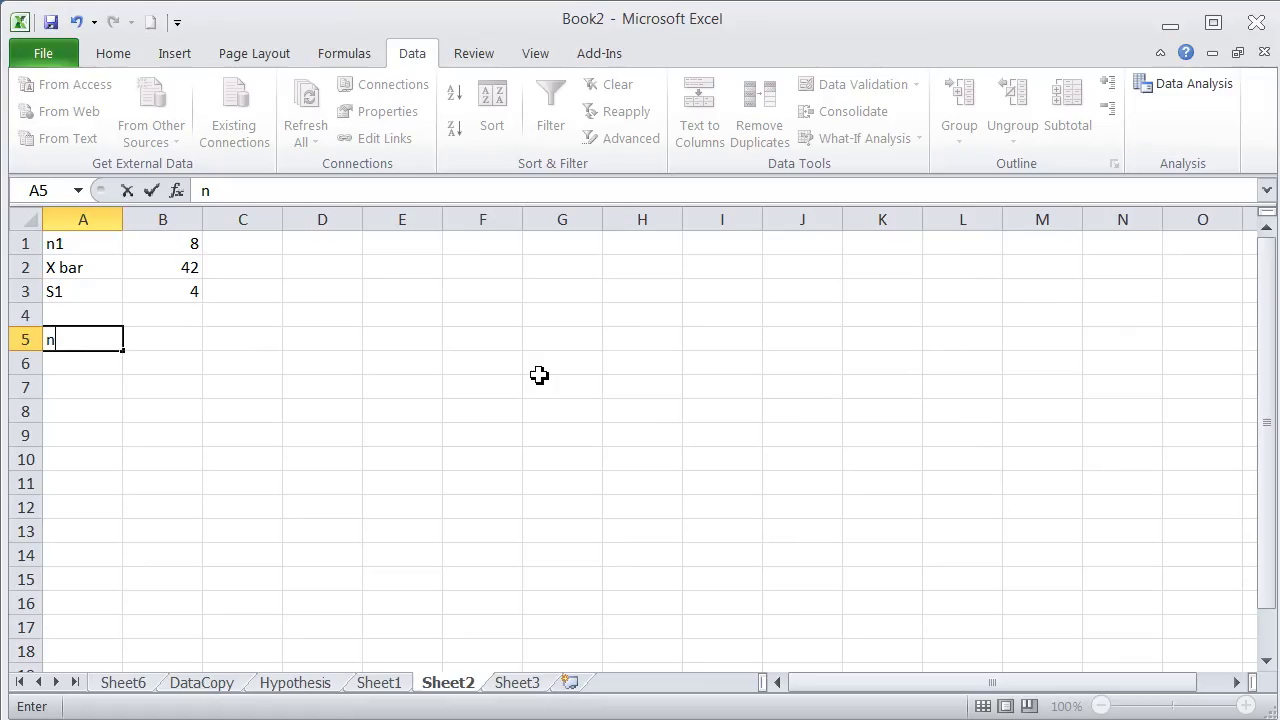
{"action": "type", "text": "2"}
{"action": "key", "text": "Tab"}
{"action": "key", "text": "alt+Tab"}
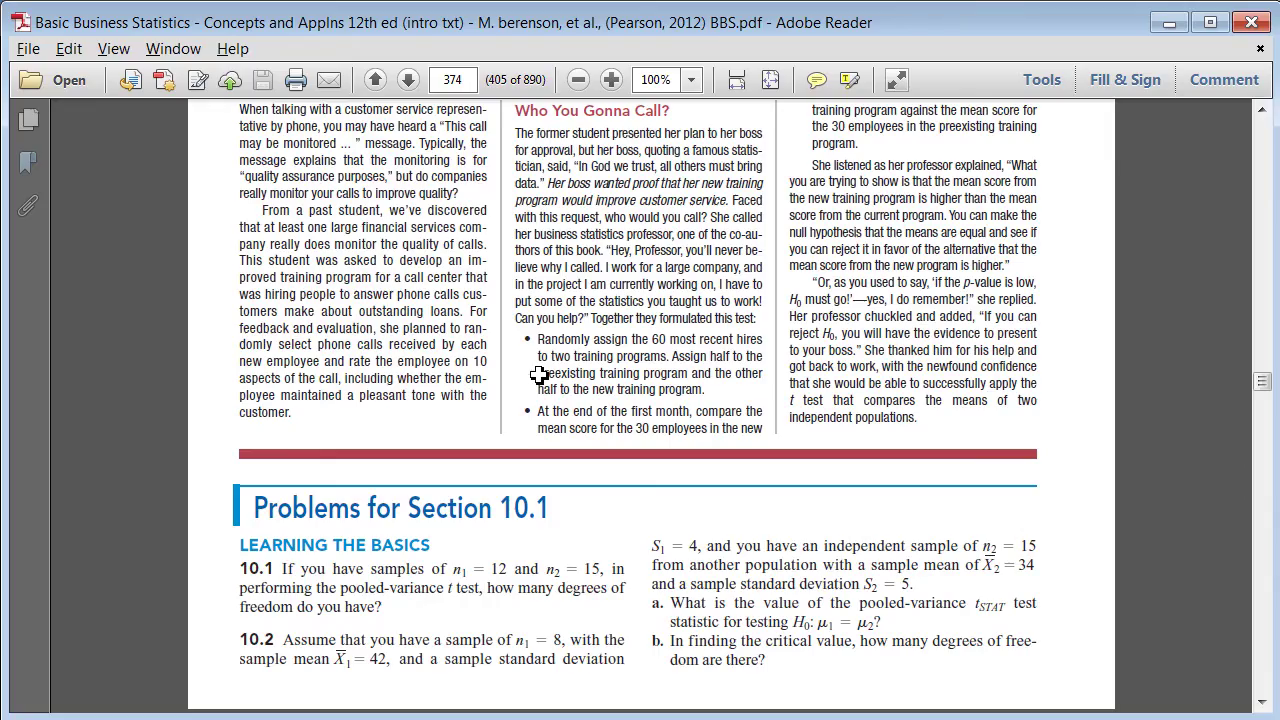
{"action": "key", "text": "alt+Tab"}
{"action": "type", "text": "15"}
{"action": "key", "text": "Return"}
{"action": "key", "text": "alt+Tab"}
{"action": "key", "text": "alt+Tab"}
{"action": "key", "text": "alt+Tab"}
{"action": "key", "text": "alt+Tab"}
Step: Enter X bar with 34 in row 6 and S2 with 5 in row 7 for the second sample
{"action": "type", "text": "X "}
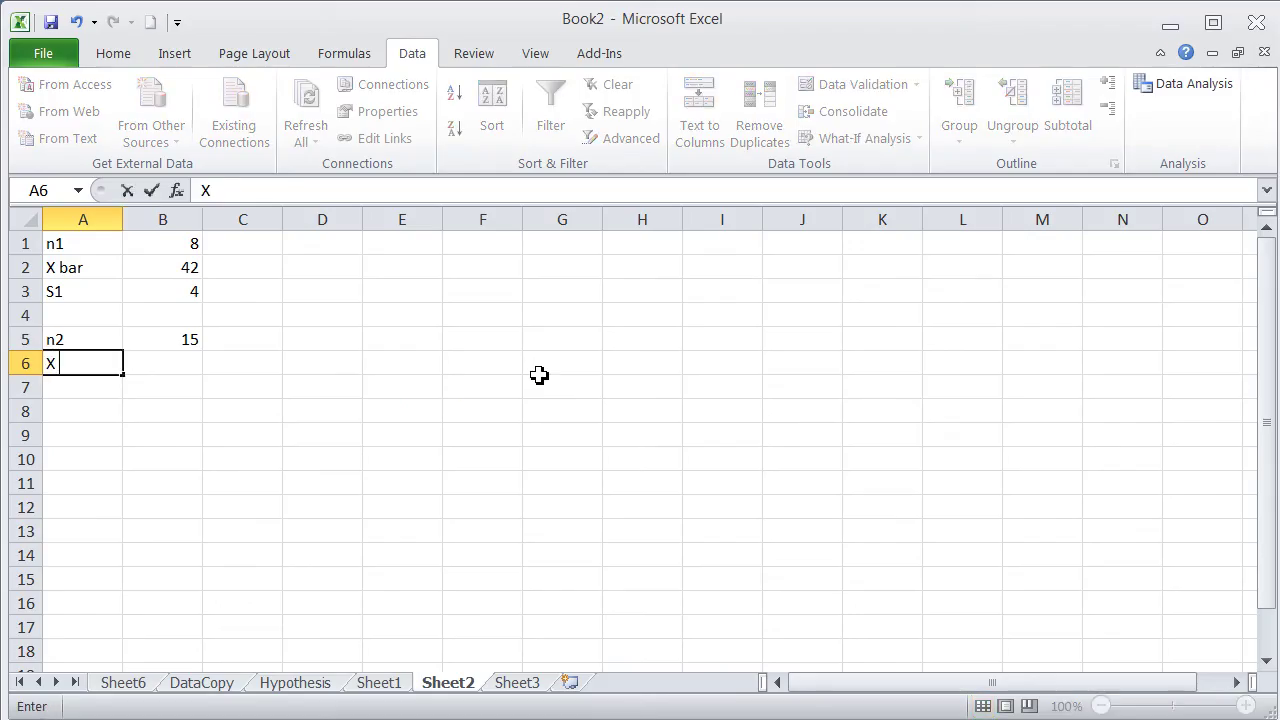
{"action": "type", "text": "bar"}
{"action": "key", "text": "Tab"}
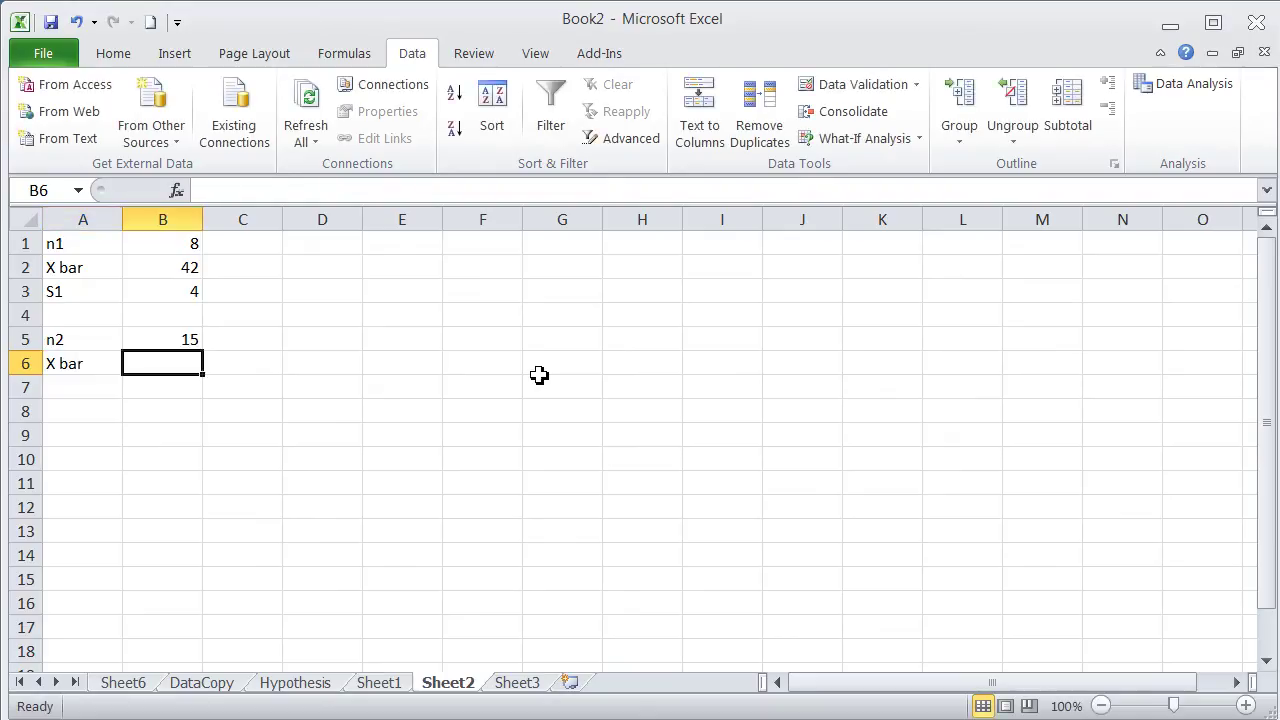
{"action": "type", "text": "34"}
{"action": "key", "text": "Return"}
{"action": "type", "text": "S"}
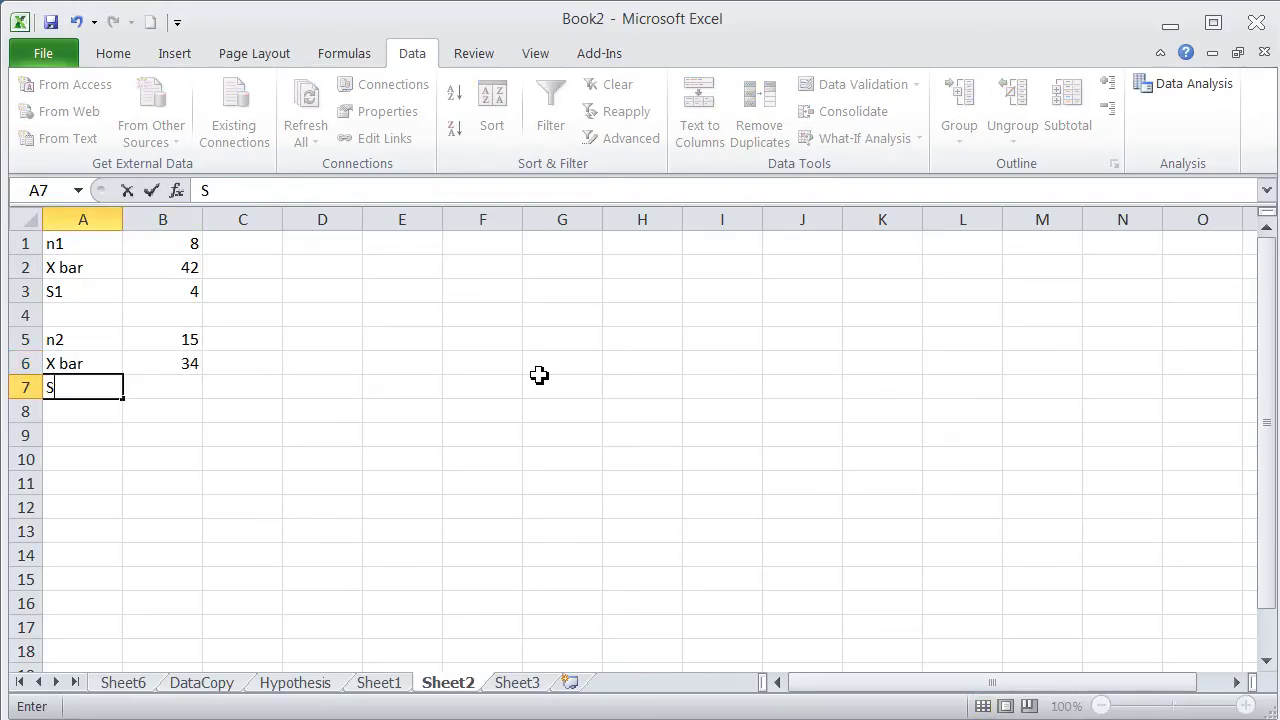
{"action": "type", "text": "2"}
{"action": "key", "text": "Tab"}
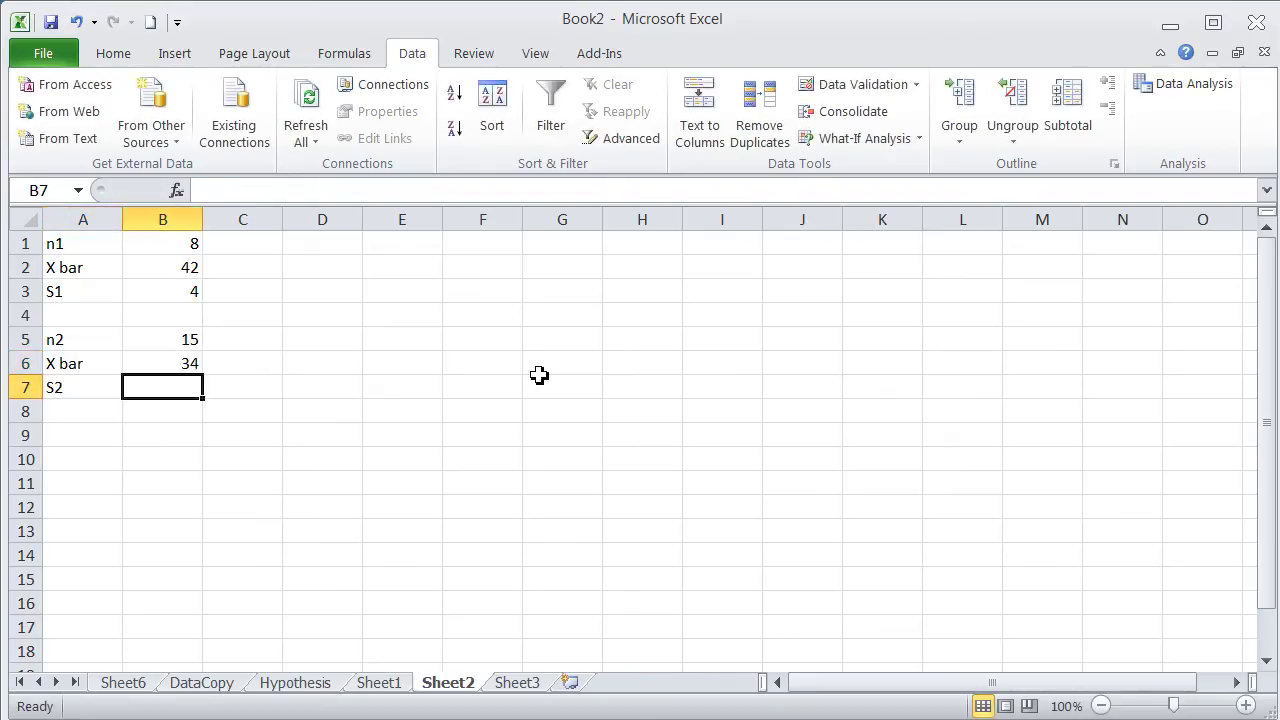
{"action": "type", "text": "5"}
{"action": "key", "text": "Return"}
Step: Check the two blocks of sample statistics, A1:B3 and A5:B7, against the data given in problem 10.2
{"action": "key", "text": "alt+Tab"}
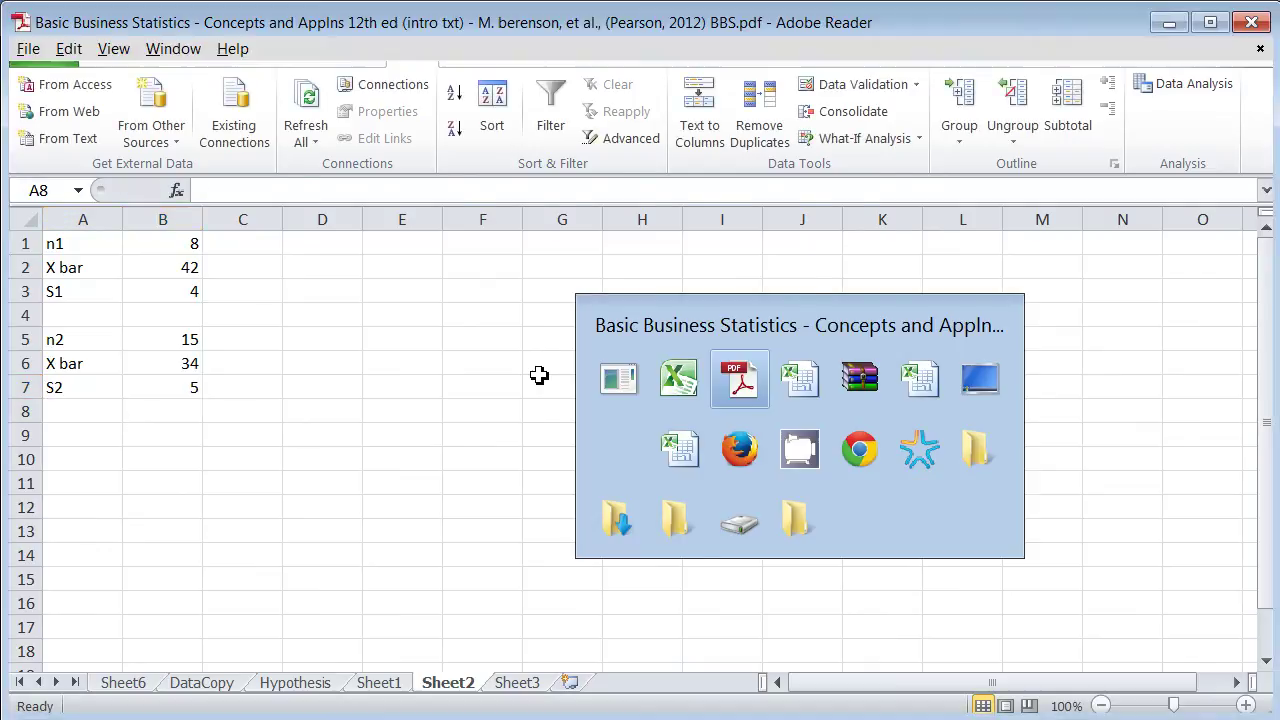
{"action": "key", "text": "alt+Tab"}
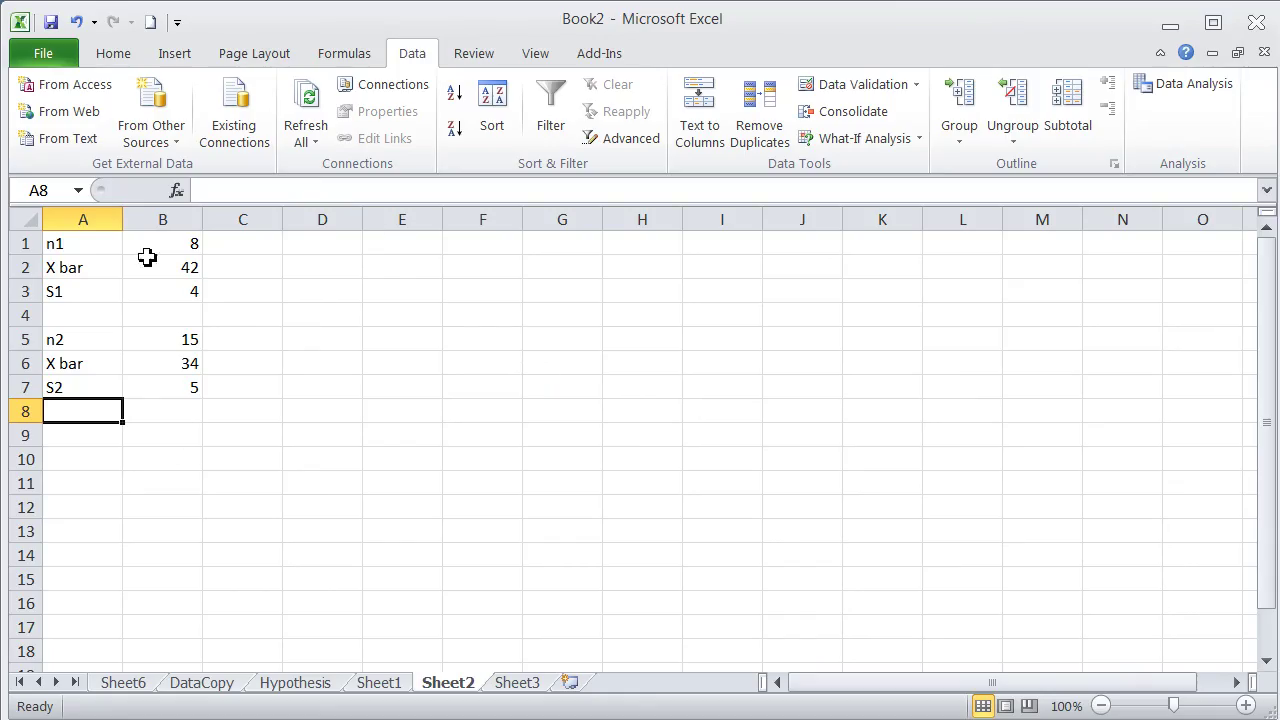
{"action": "left_click_drag", "start_coordinate": [100, 246], "coordinate": [190, 298]}
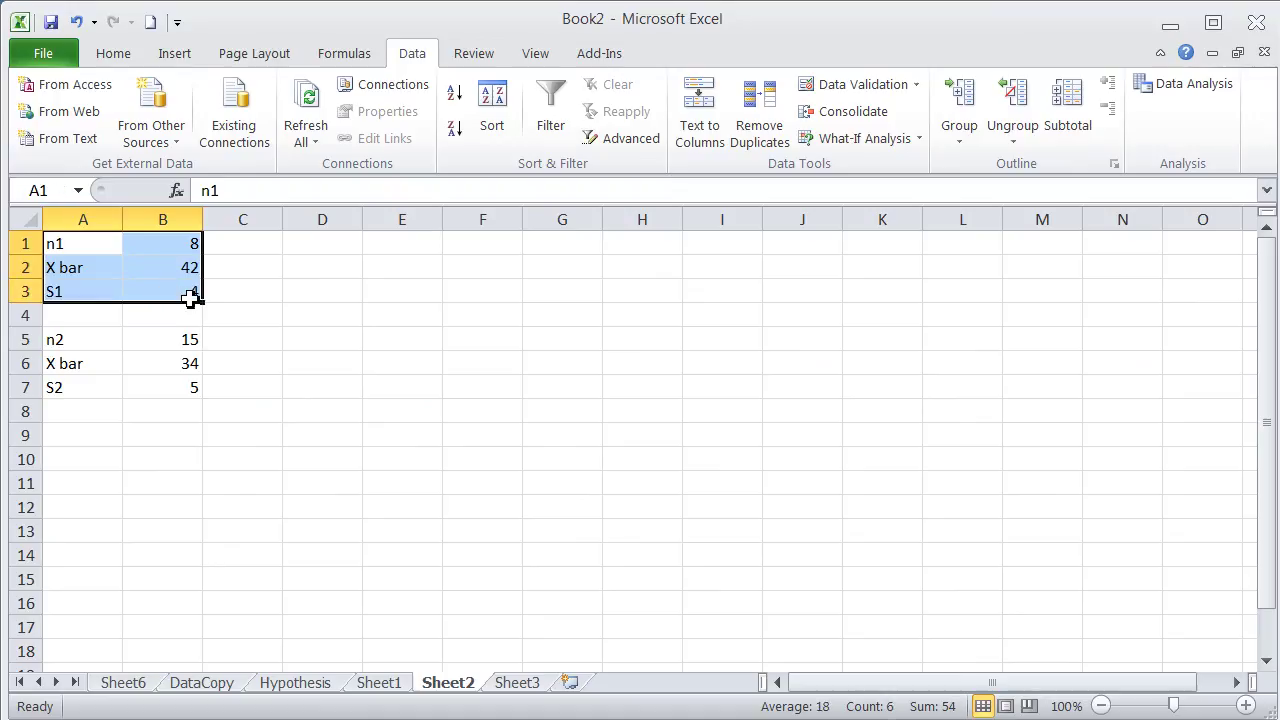
{"action": "left_click_drag", "start_coordinate": [104, 338], "coordinate": [171, 374]}
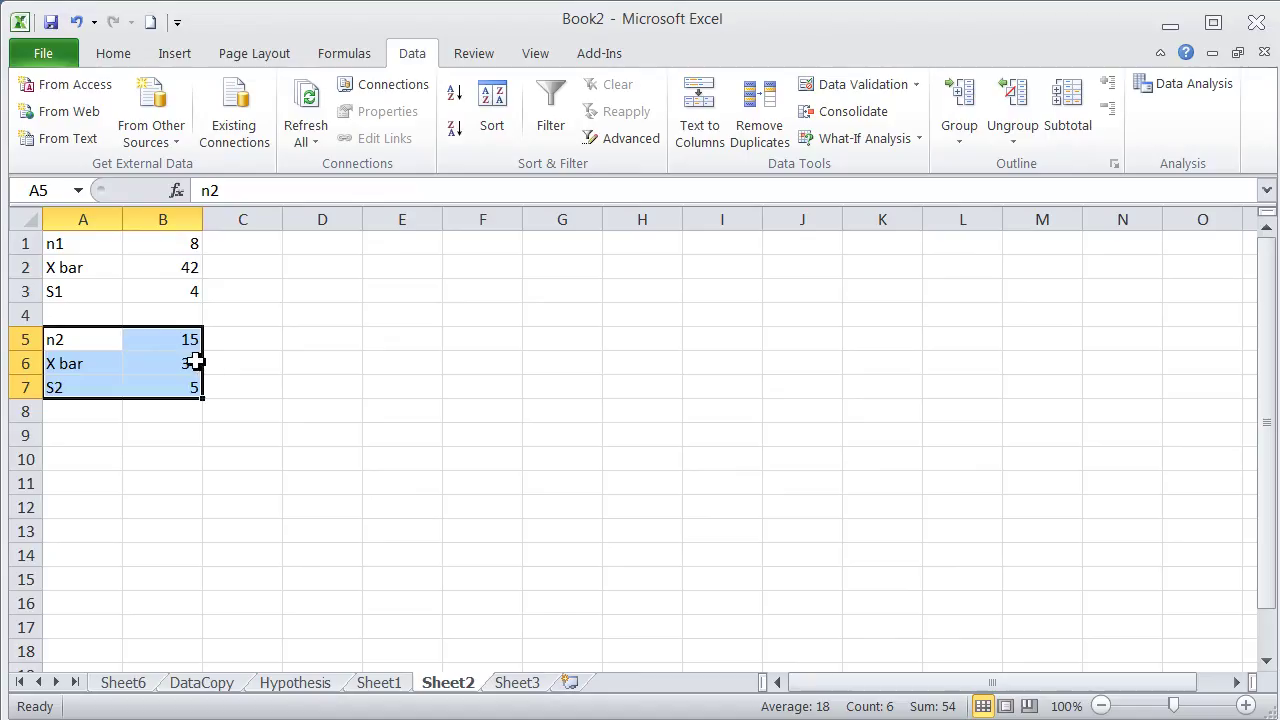
{"action": "left_click", "coordinate": [279, 298]}
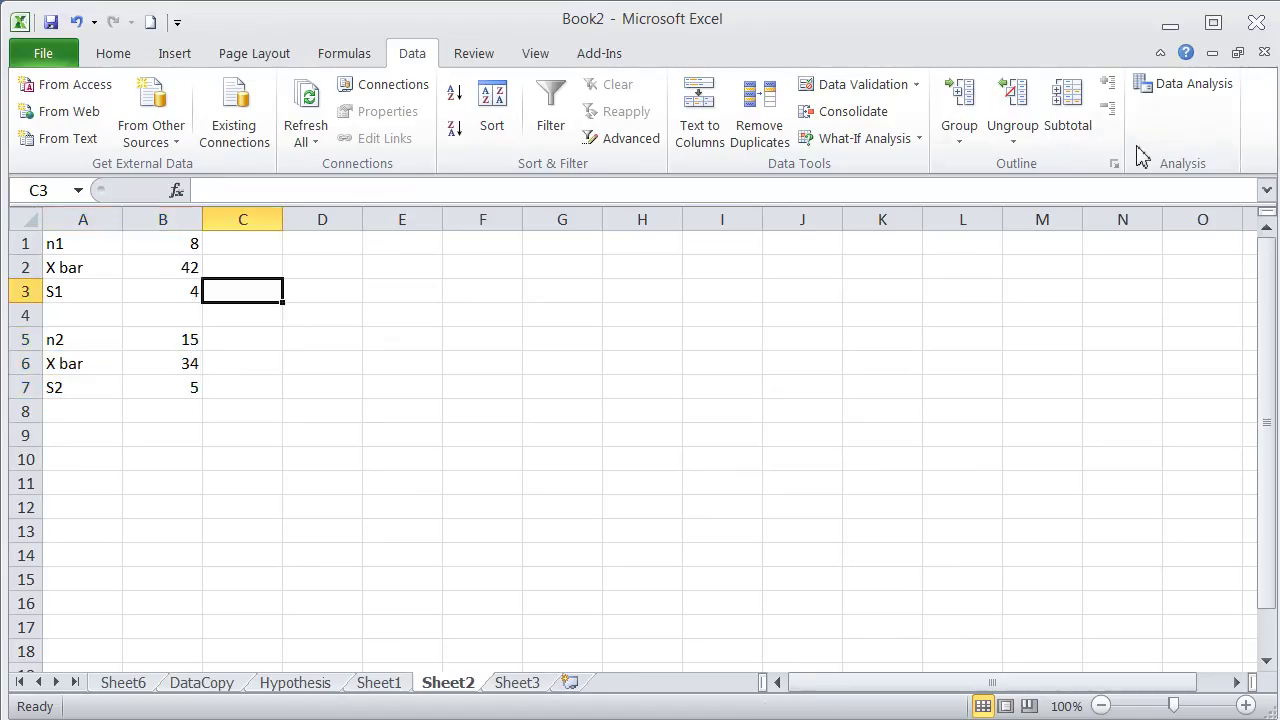
{"action": "left_click", "coordinate": [608, 56]}
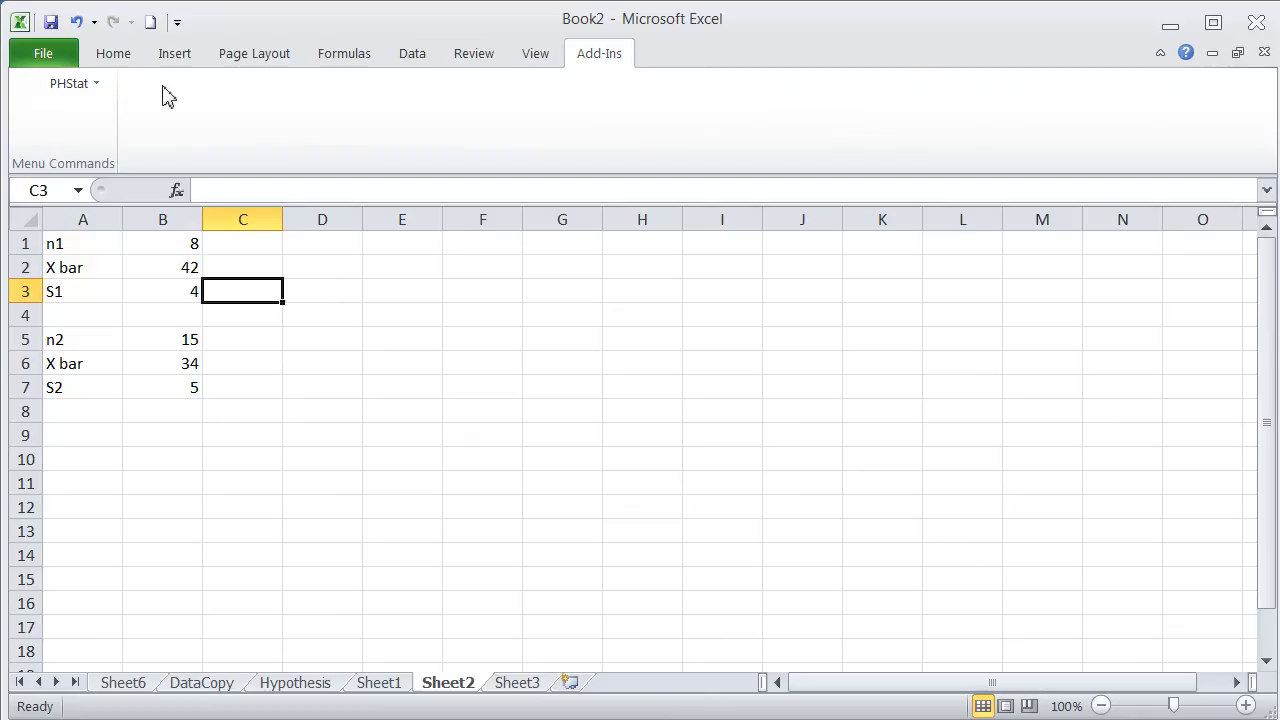
{"action": "left_click", "coordinate": [97, 90]}
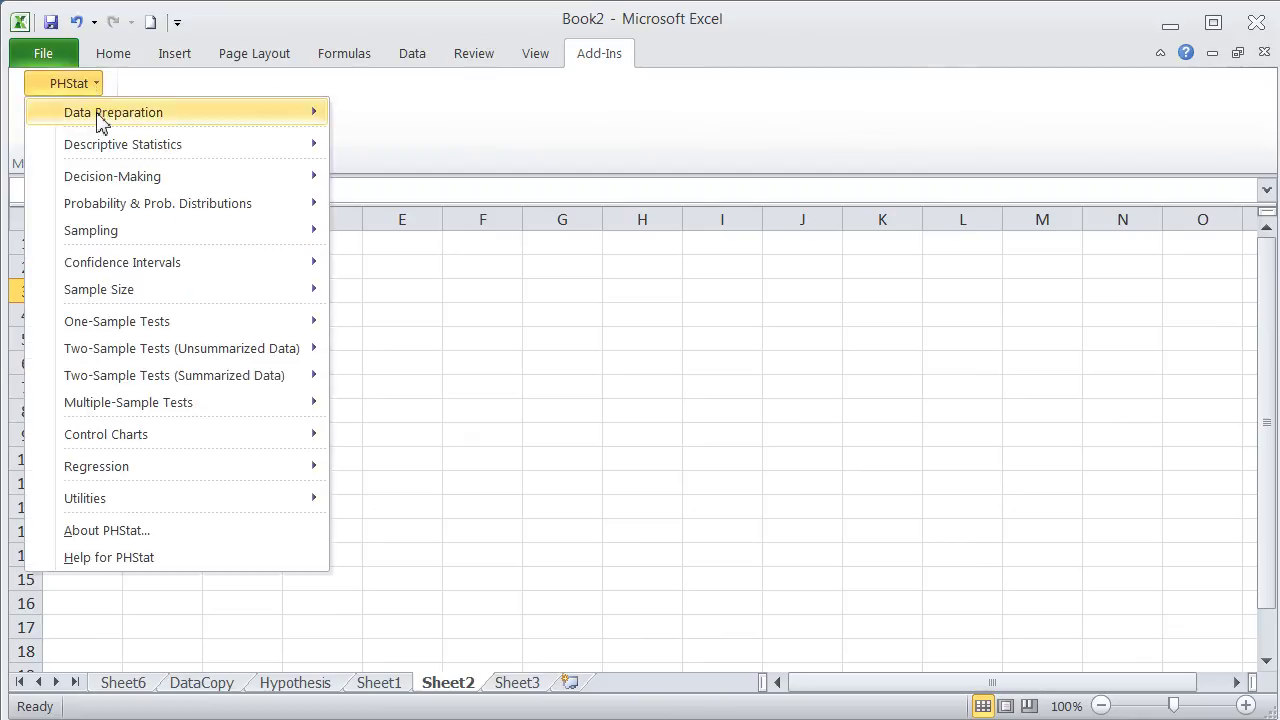
{"action": "mouse_move", "coordinate": [153, 375]}
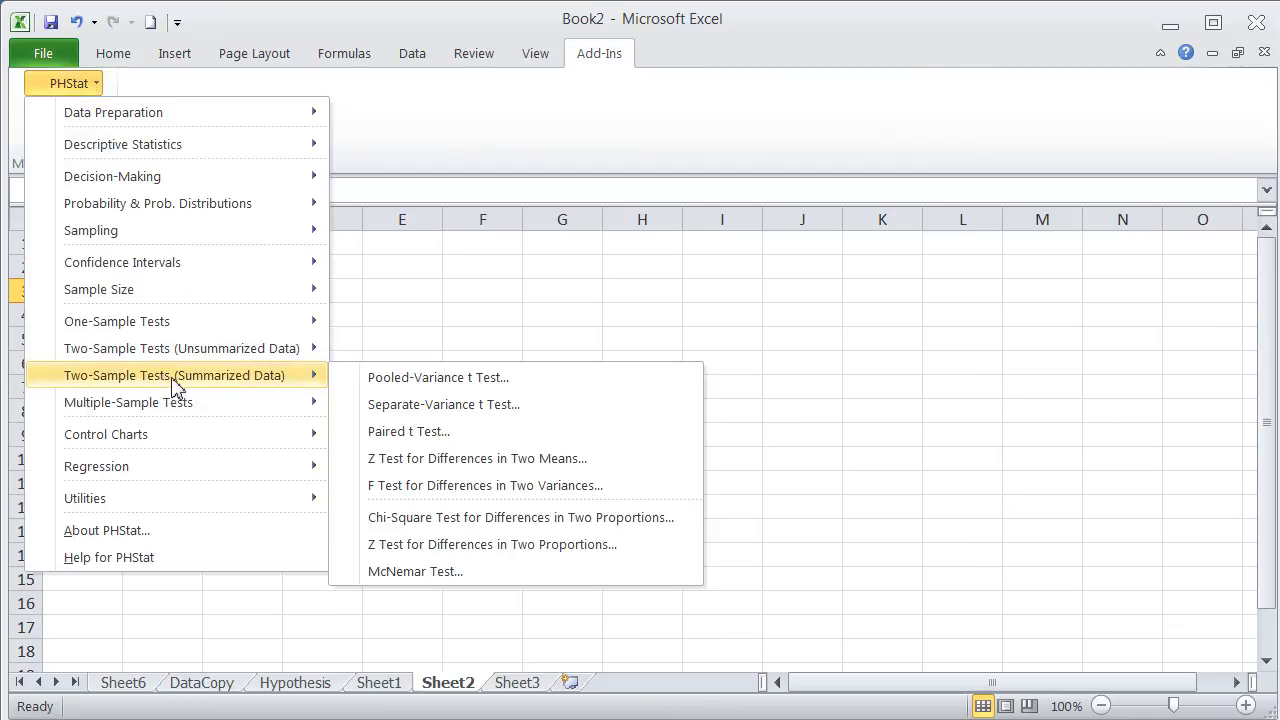
{"action": "left_click", "coordinate": [394, 322]}
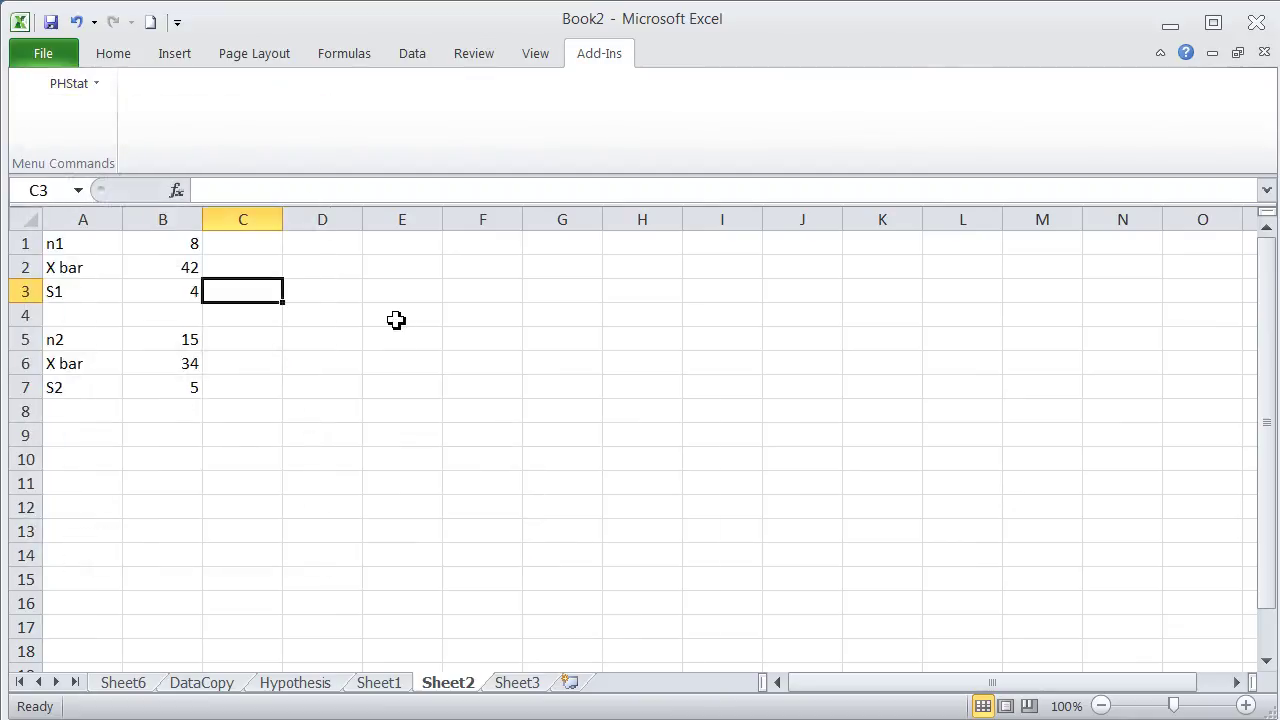
Step: Examine on the Hypothesis sheet how the sample sizes, means and standard deviations feed the earlier pooled-variance test
{"action": "left_click", "coordinate": [326, 686]}
{"action": "scroll", "coordinate": [490, 394], "scroll_direction": "down", "scroll_amount": 1}
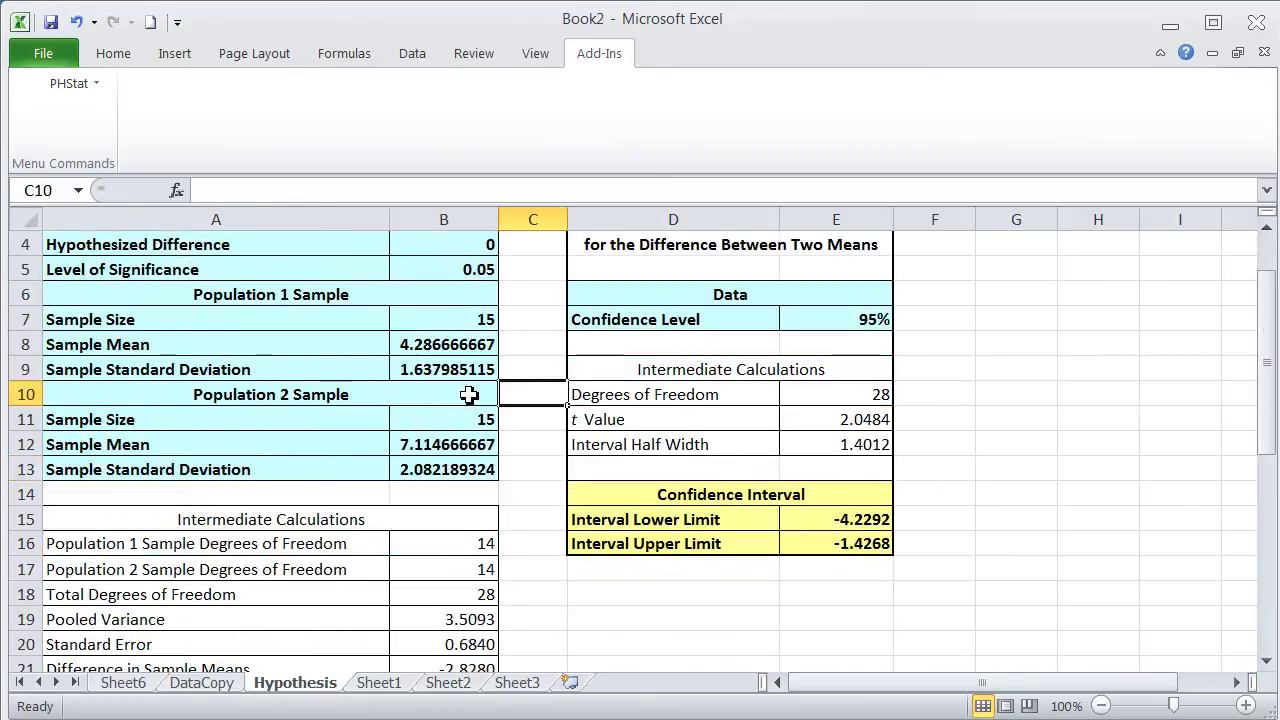
{"action": "scroll", "coordinate": [469, 394], "scroll_direction": "up", "scroll_amount": 1}
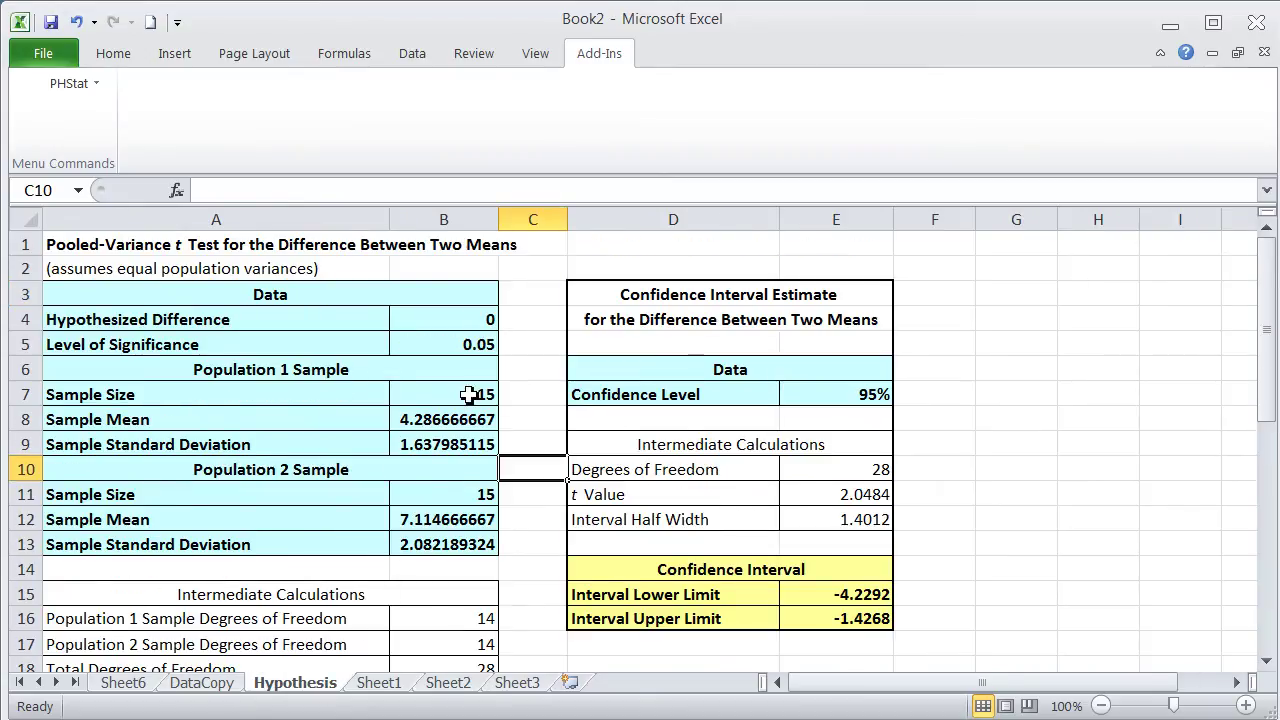
{"action": "left_click", "coordinate": [469, 402]}
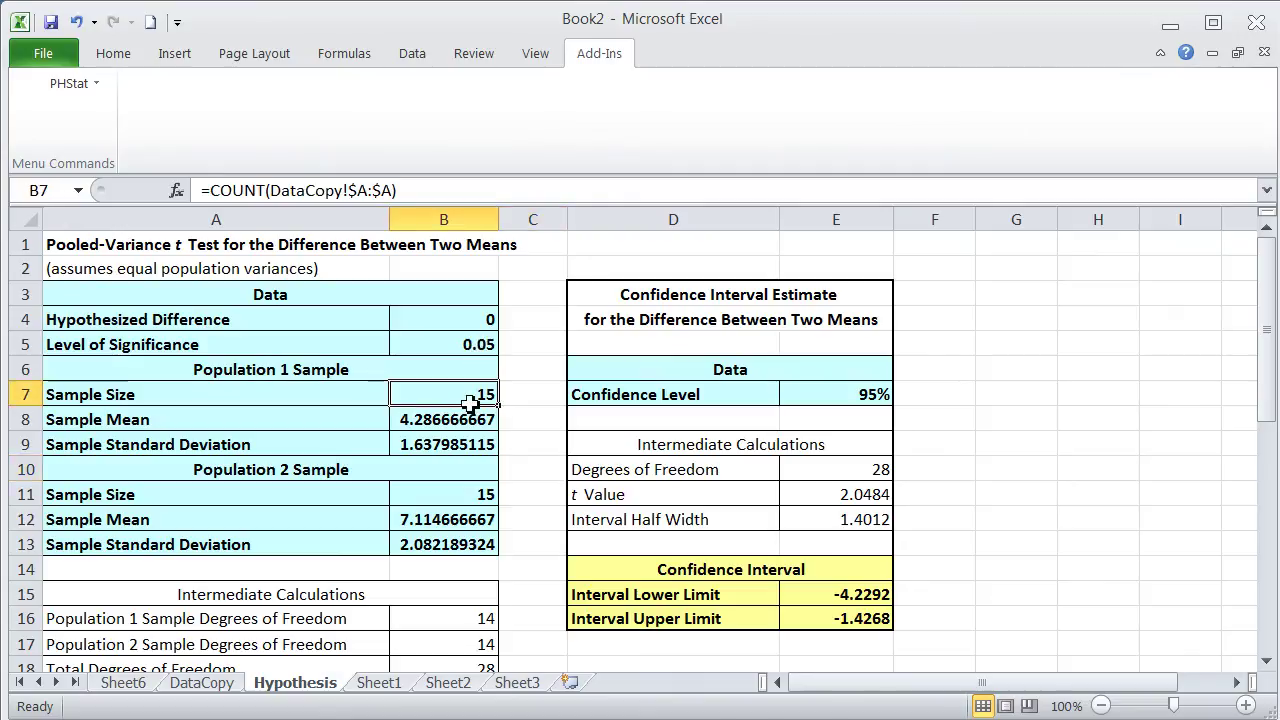
{"action": "left_click_drag", "start_coordinate": [469, 402], "coordinate": [480, 420]}
{"action": "left_click", "coordinate": [457, 420]}
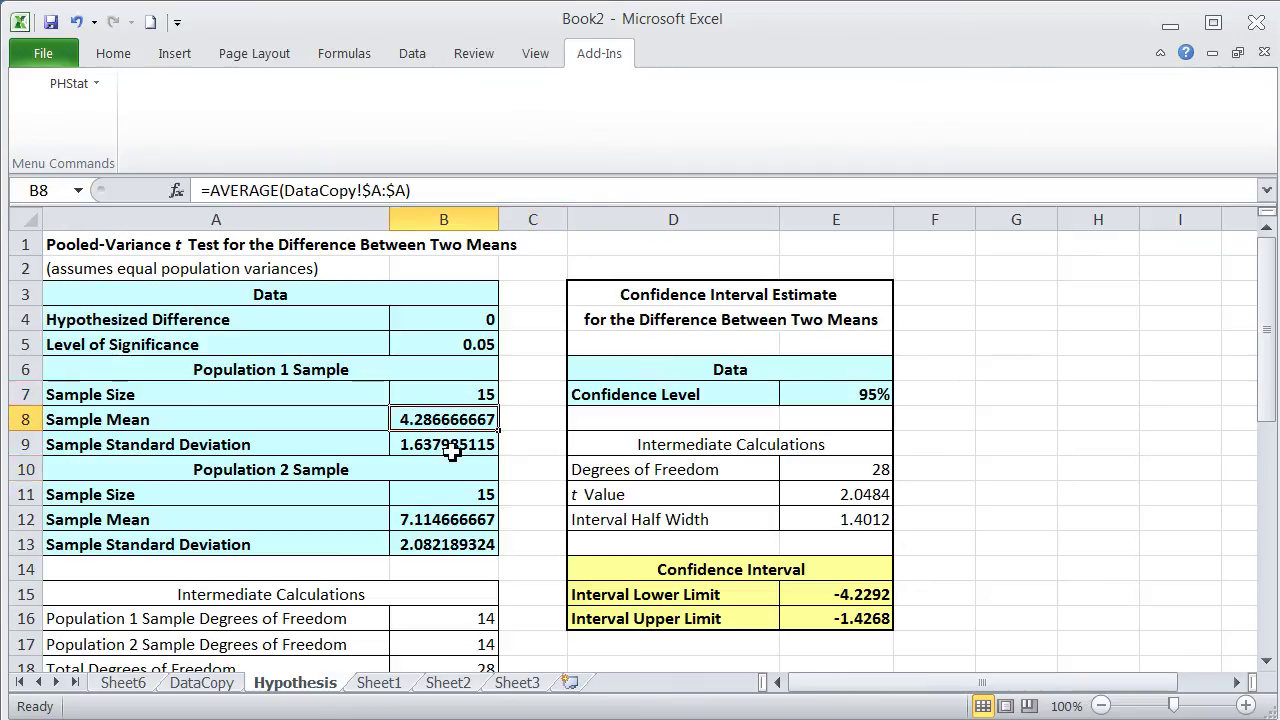
{"action": "left_click", "coordinate": [452, 452]}
{"action": "left_click", "coordinate": [467, 395]}
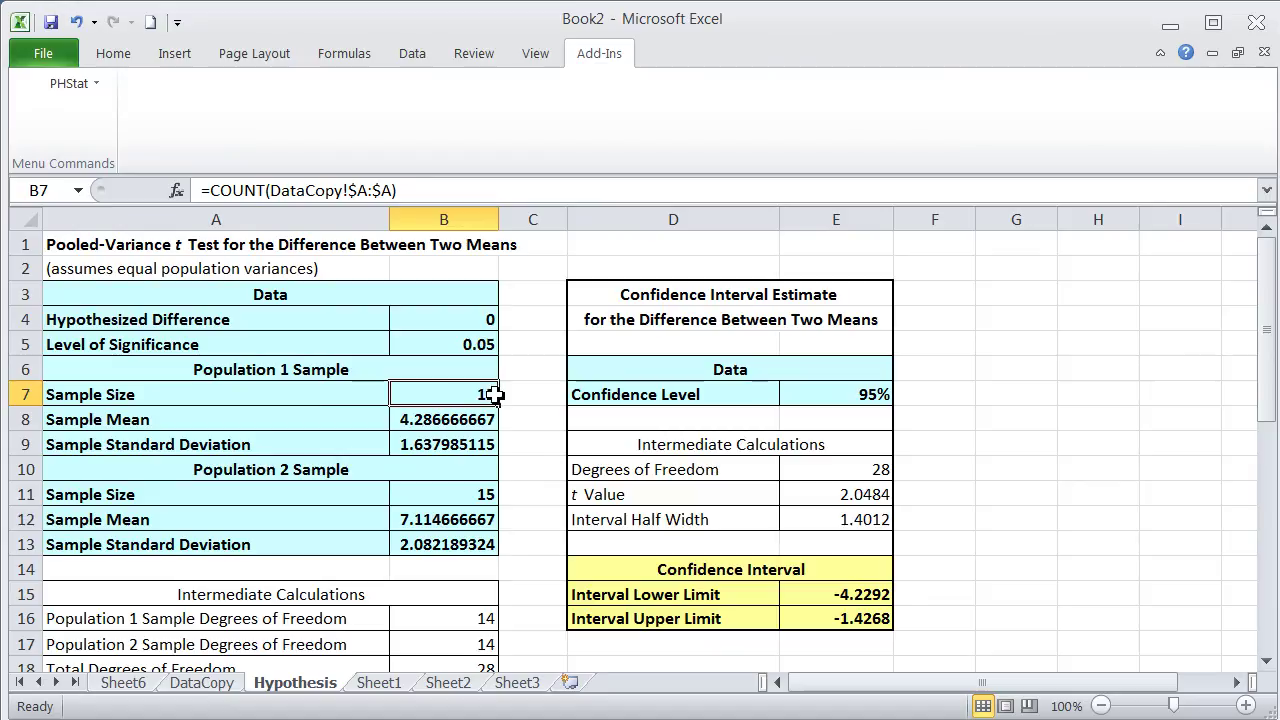
{"action": "scroll", "coordinate": [475, 446], "scroll_direction": "down", "scroll_amount": 3}
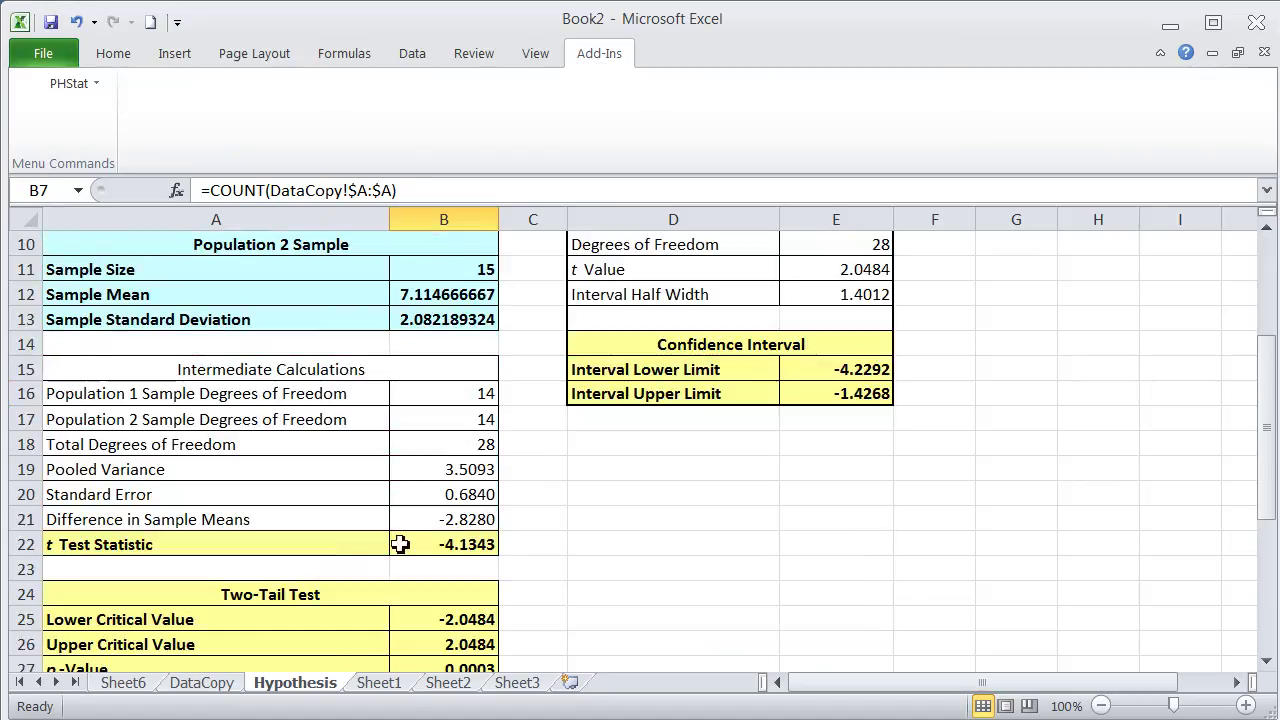
{"action": "scroll", "coordinate": [487, 512], "scroll_direction": "up", "scroll_amount": 3}
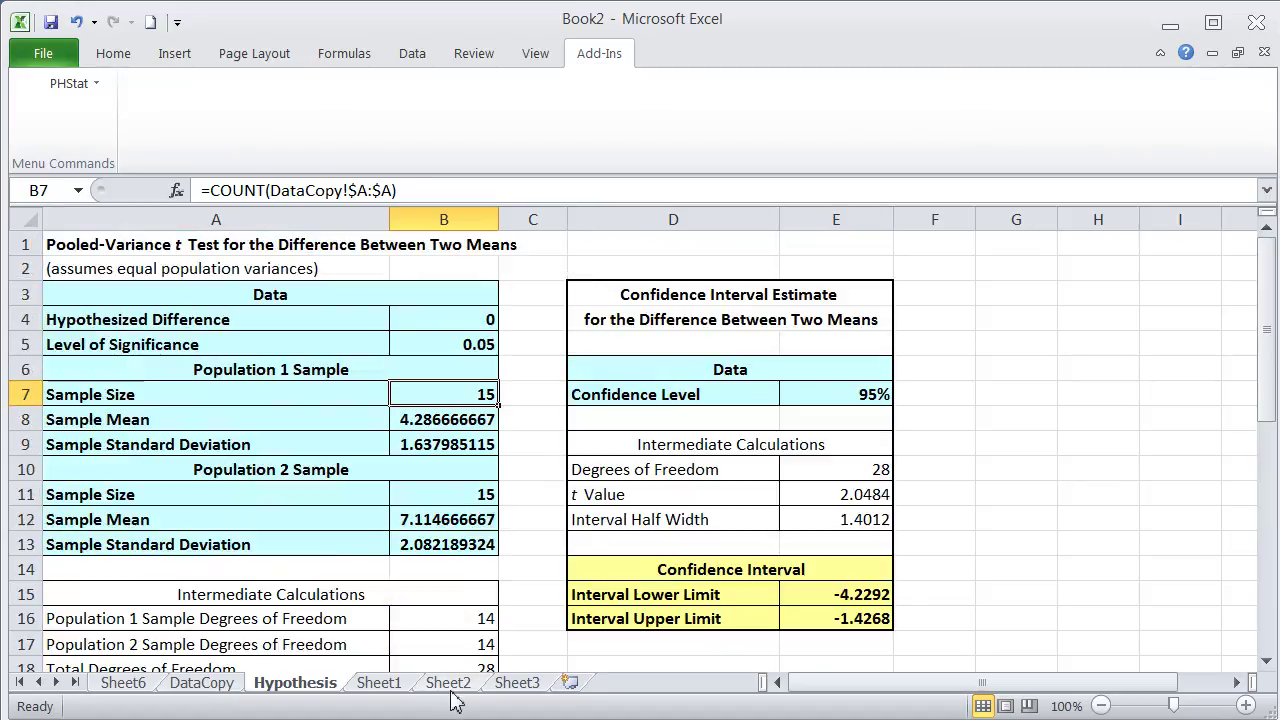
Step: From Sheet2, start PHStat's Pooled-Variance t Test for summarized data and set the hypothesized difference to 0
{"action": "left_click", "coordinate": [399, 686]}
{"action": "left_click", "coordinate": [447, 682]}
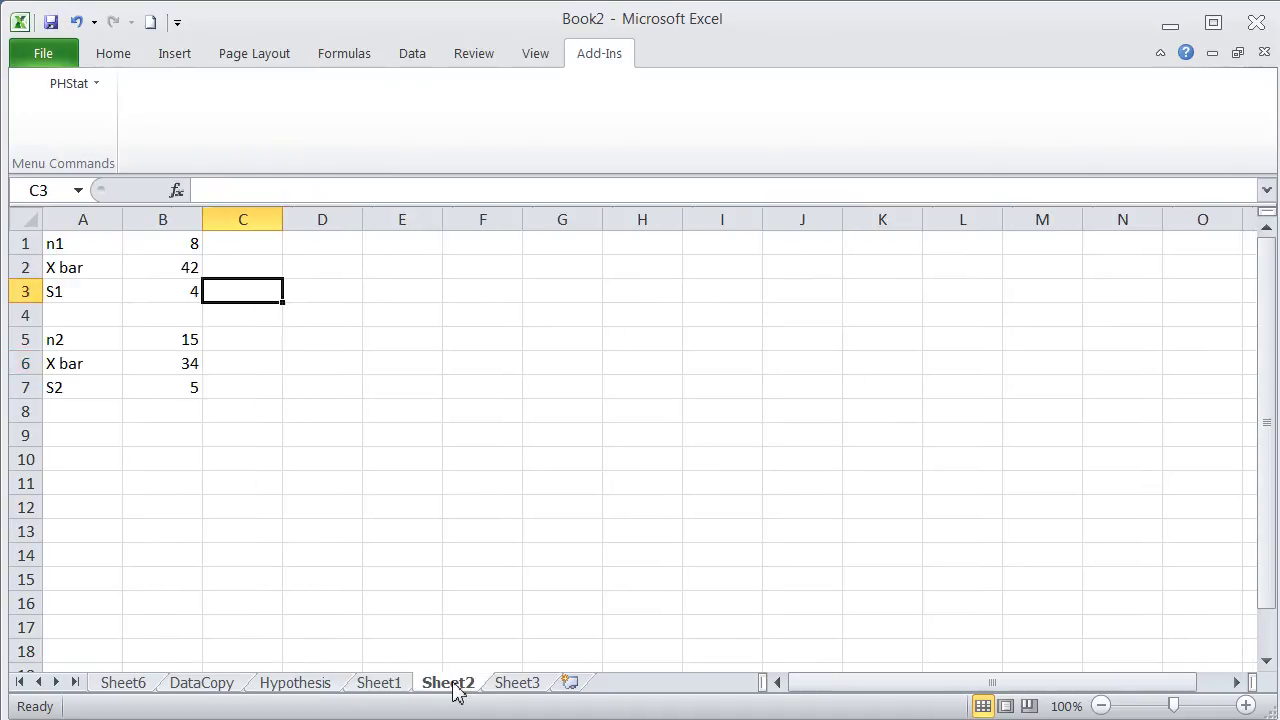
{"action": "left_click_drag", "start_coordinate": [171, 248], "coordinate": [170, 292]}
{"action": "left_click_drag", "start_coordinate": [177, 338], "coordinate": [177, 386]}
{"action": "left_click", "coordinate": [89, 92]}
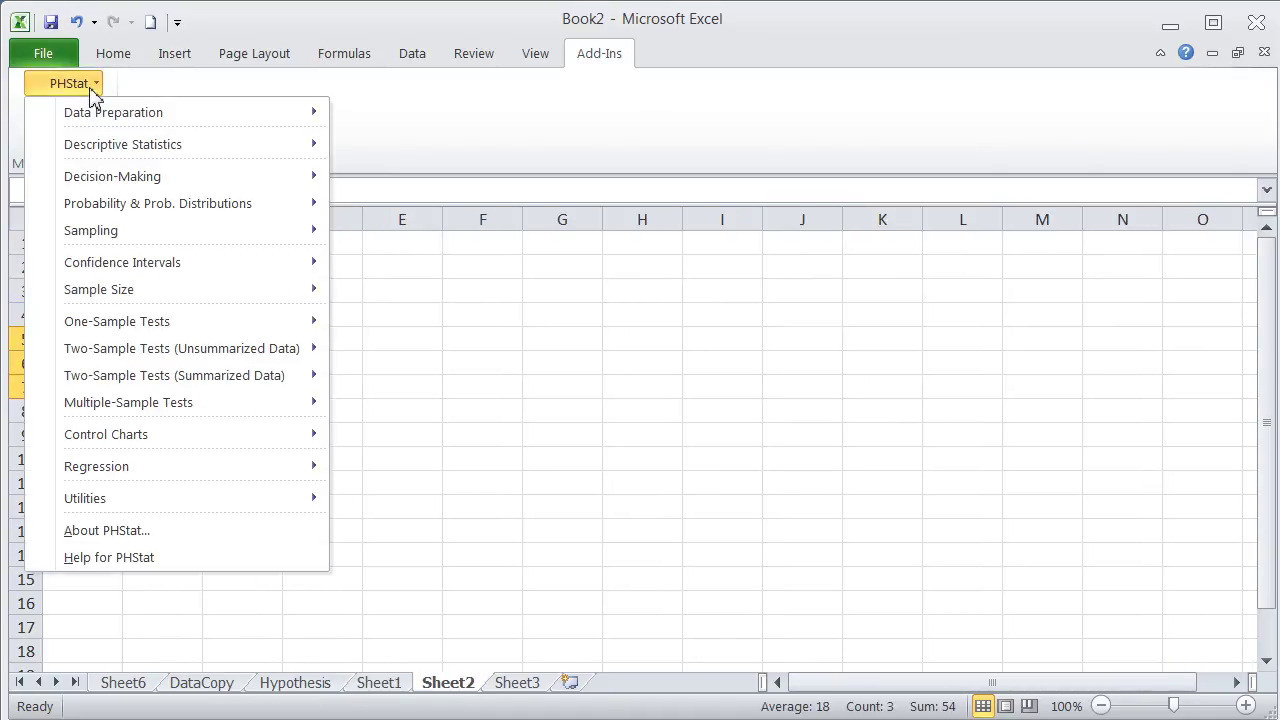
{"action": "mouse_move", "coordinate": [141, 388]}
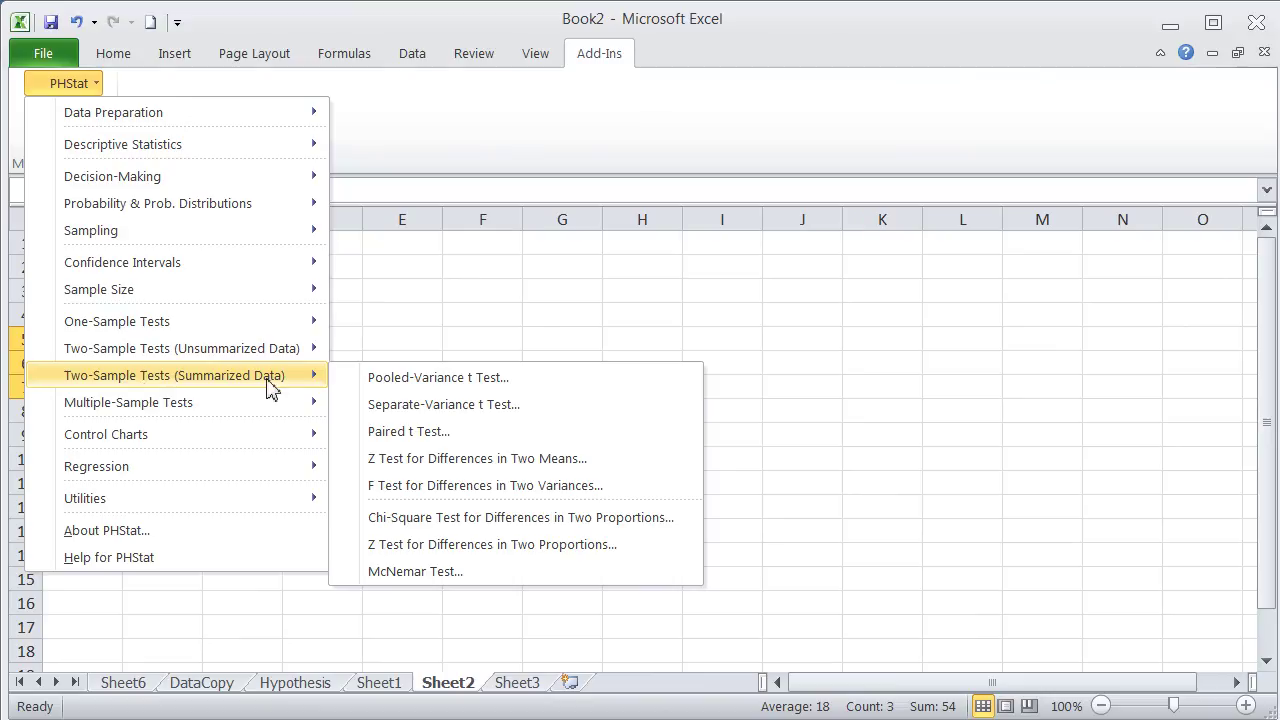
{"action": "left_click", "coordinate": [449, 384]}
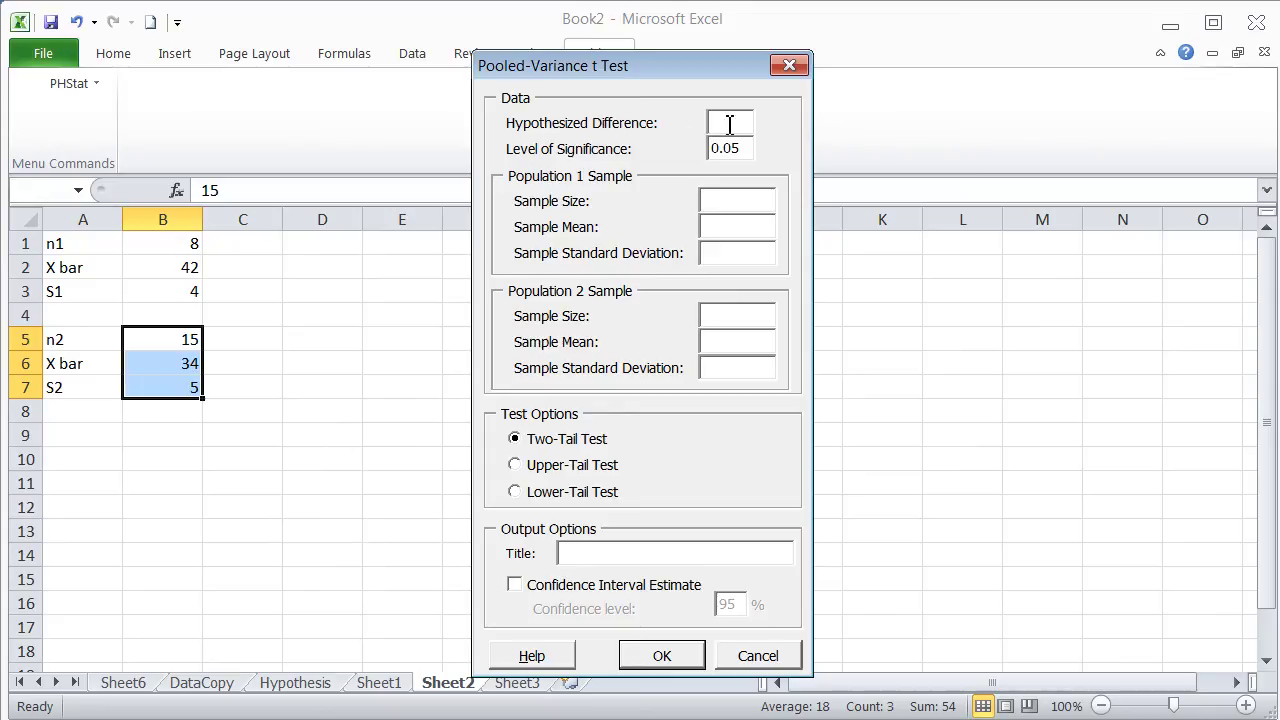
{"action": "type", "text": "0"}
Step: Set the Population 1 sample size to 8, sample mean to 42 and sample standard deviation to 4
{"action": "left_click", "coordinate": [719, 197]}
{"action": "type", "text": "8"}
{"action": "key", "text": "Tab"}
{"action": "type", "text": "42"}
{"action": "key", "text": "Tab"}
{"action": "type", "text": "4"}
{"action": "key", "text": "Tab"}
Step: Set the Population 2 sample size to 15, mean to 34 and standard deviation to 5, and run an upper-tail test
{"action": "type", "text": "15"}
{"action": "key", "text": "Tab"}
{"action": "type", "text": "34"}
{"action": "type", "text": "5"}
{"action": "key", "text": "Tab"}
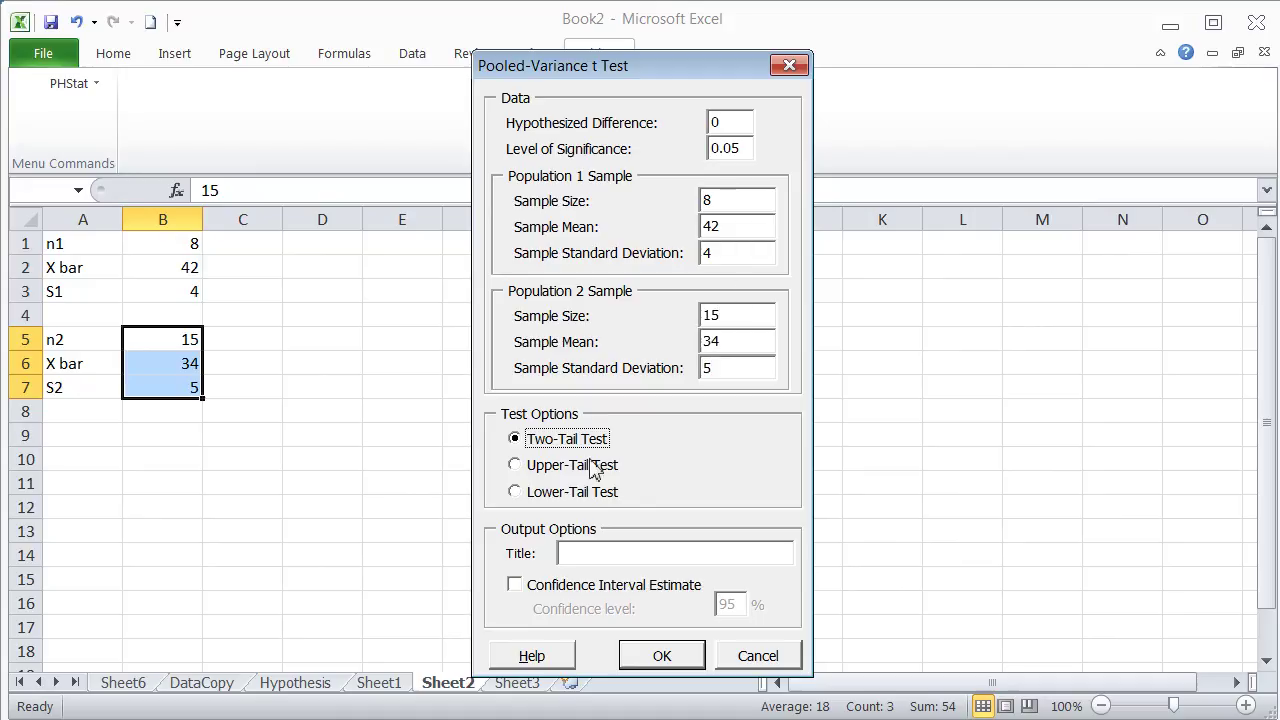
{"action": "left_click", "coordinate": [553, 468]}
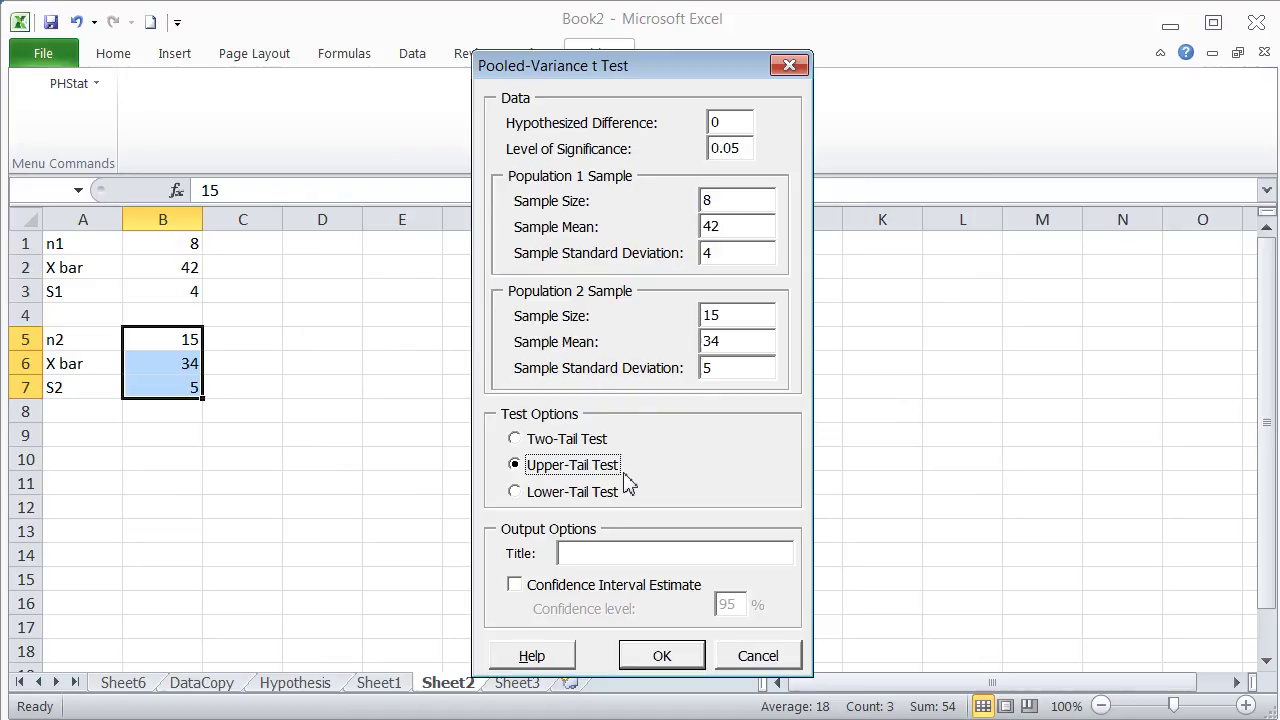
{"action": "left_click", "coordinate": [668, 658]}
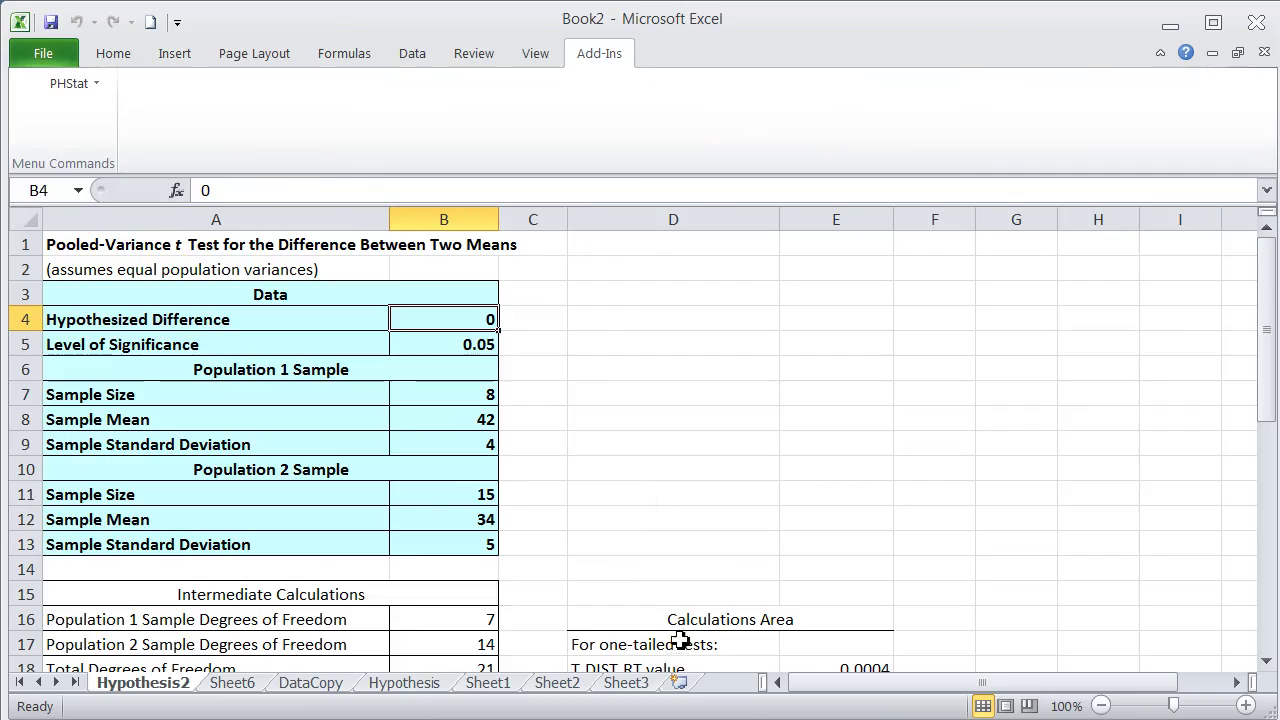
Step: Check the Data section of the Hypothesis2 sheet against the sample statistics entered on Sheet2
{"action": "scroll", "coordinate": [505, 356], "scroll_direction": "down", "scroll_amount": 1}
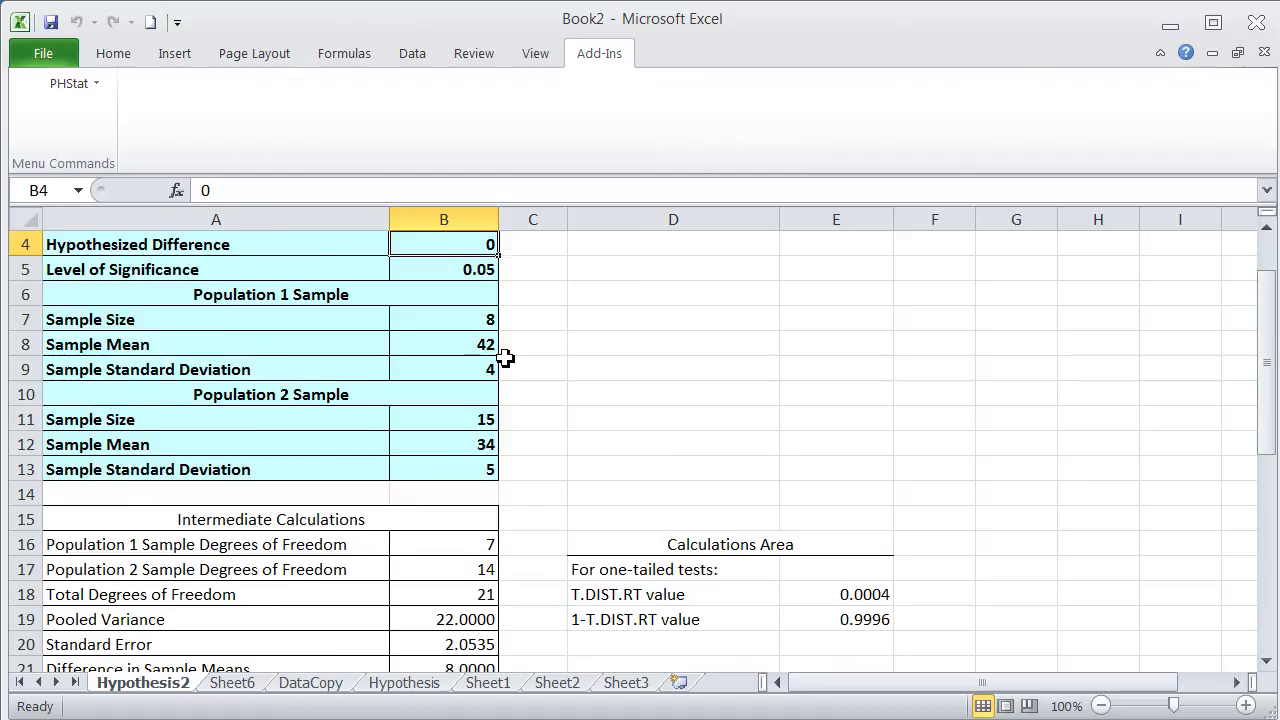
{"action": "scroll", "coordinate": [505, 358], "scroll_direction": "up", "scroll_amount": 1}
{"action": "scroll", "coordinate": [505, 357], "scroll_direction": "down", "scroll_amount": 1}
{"action": "scroll", "coordinate": [505, 357], "scroll_direction": "up", "scroll_amount": 1}
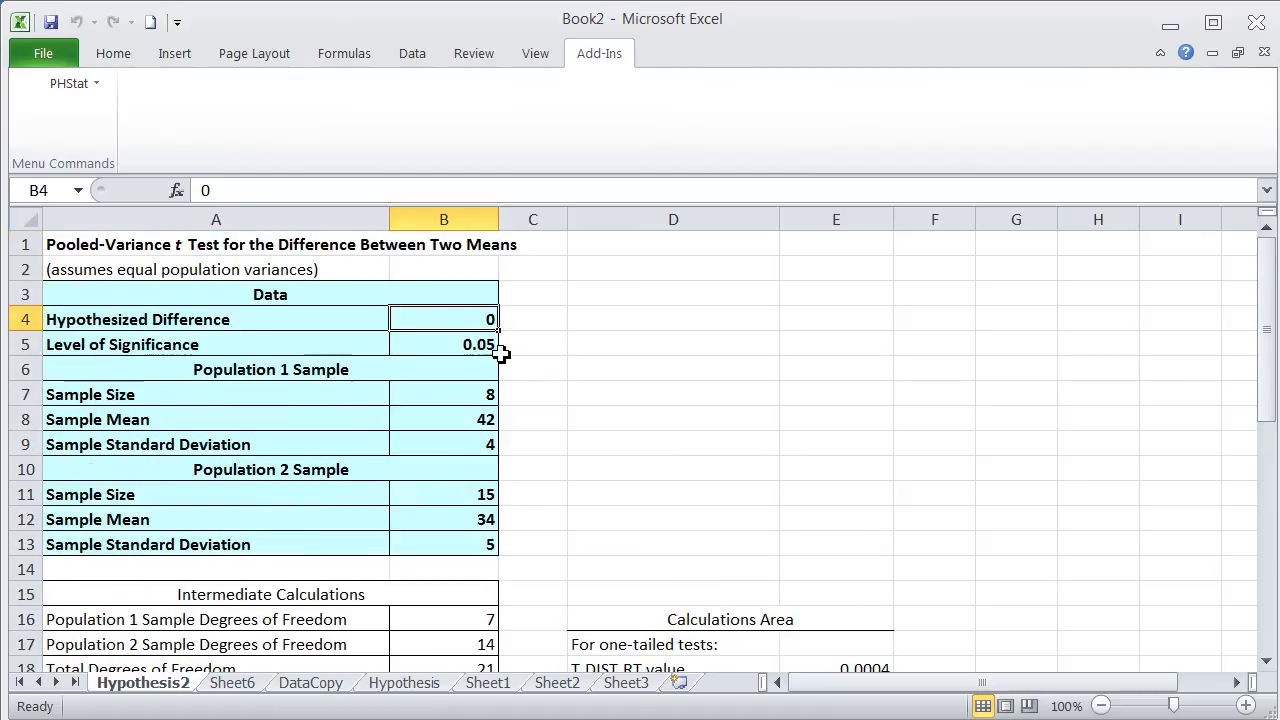
{"action": "left_click_drag", "start_coordinate": [478, 322], "coordinate": [479, 343]}
{"action": "left_click_drag", "start_coordinate": [480, 394], "coordinate": [486, 447]}
{"action": "left_click_drag", "start_coordinate": [480, 491], "coordinate": [477, 540]}
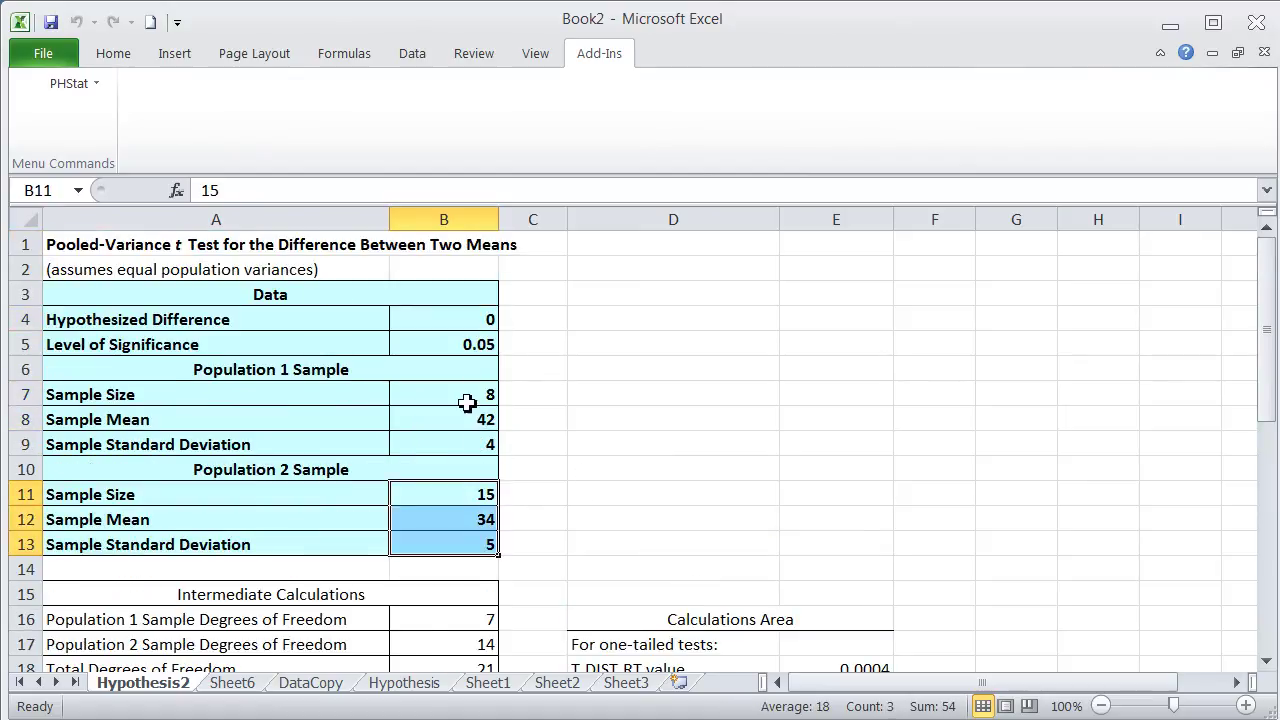
{"action": "left_click_drag", "start_coordinate": [464, 395], "coordinate": [463, 443]}
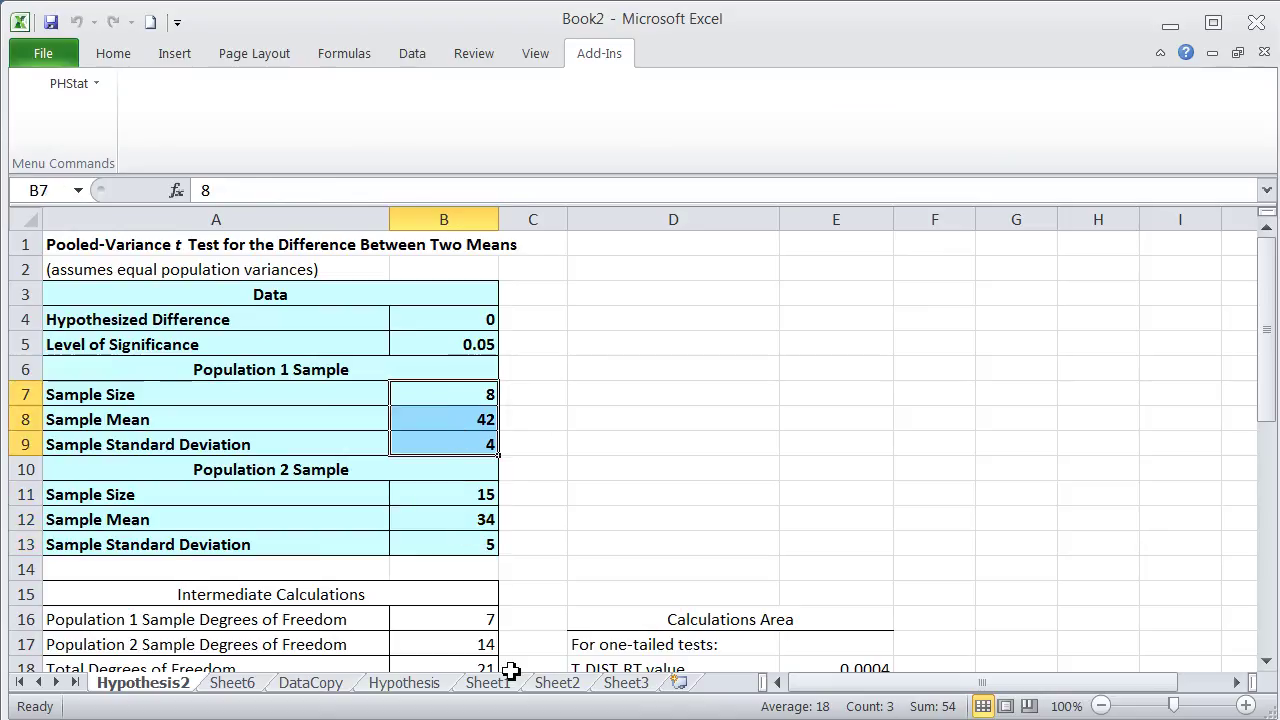
{"action": "left_click", "coordinate": [552, 688]}
{"action": "left_click_drag", "start_coordinate": [192, 244], "coordinate": [193, 291]}
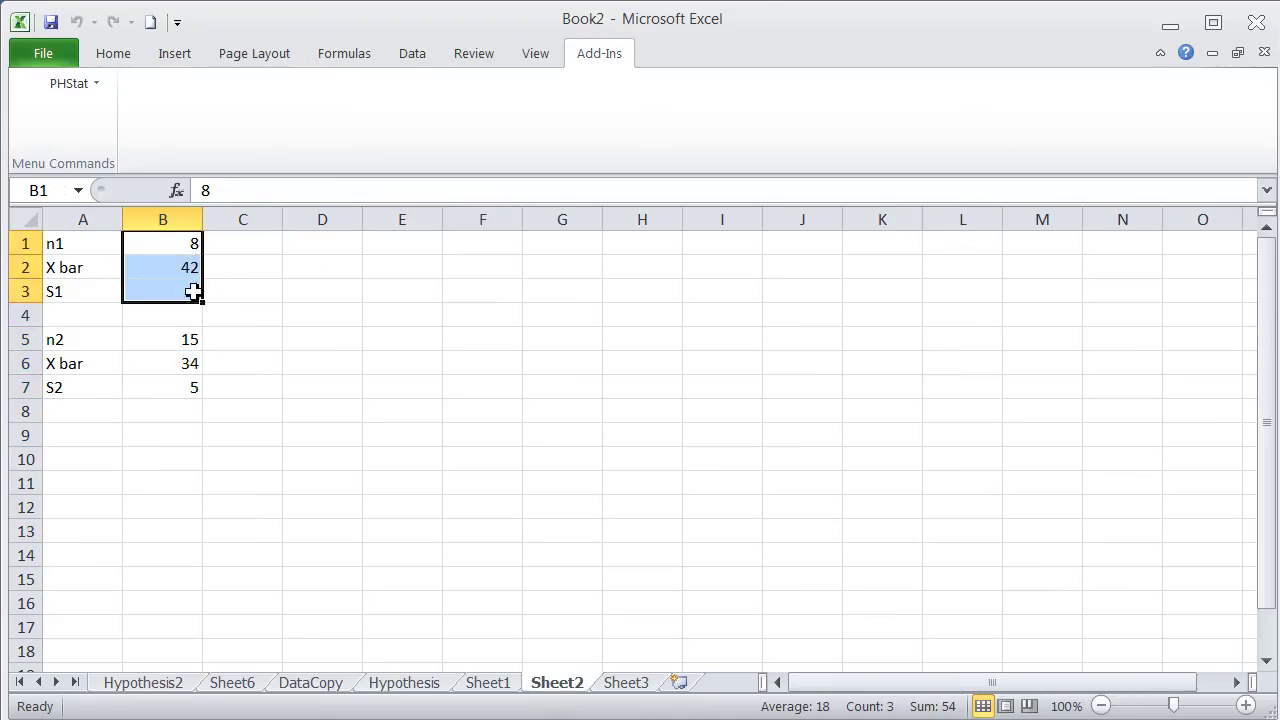
Step: Examine the t test statistic, upper critical value and p-value of the upper-tail test on the Hypothesis2 sheet
{"action": "left_click", "coordinate": [176, 688]}
{"action": "scroll", "coordinate": [600, 470], "scroll_direction": "down", "scroll_amount": 3}
{"action": "scroll", "coordinate": [608, 477], "scroll_direction": "up", "scroll_amount": 1}
{"action": "scroll", "coordinate": [608, 477], "scroll_direction": "down", "scroll_amount": 1}
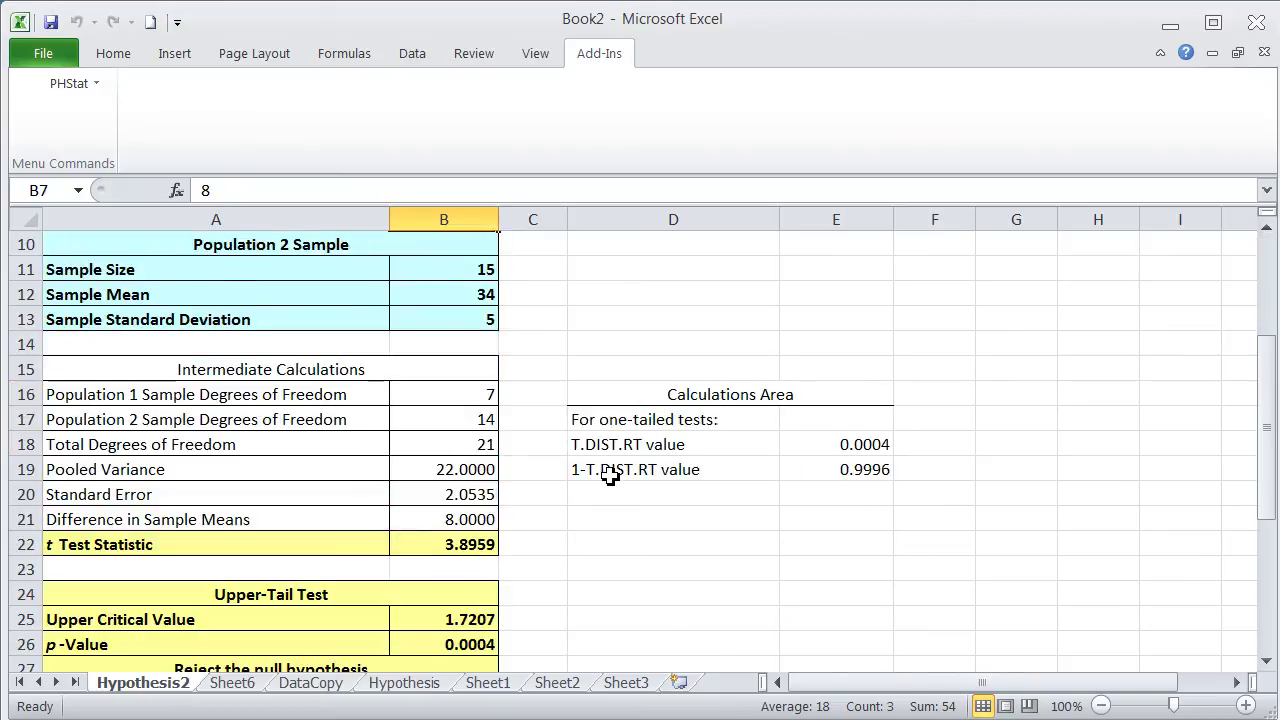
{"action": "left_click", "coordinate": [440, 550]}
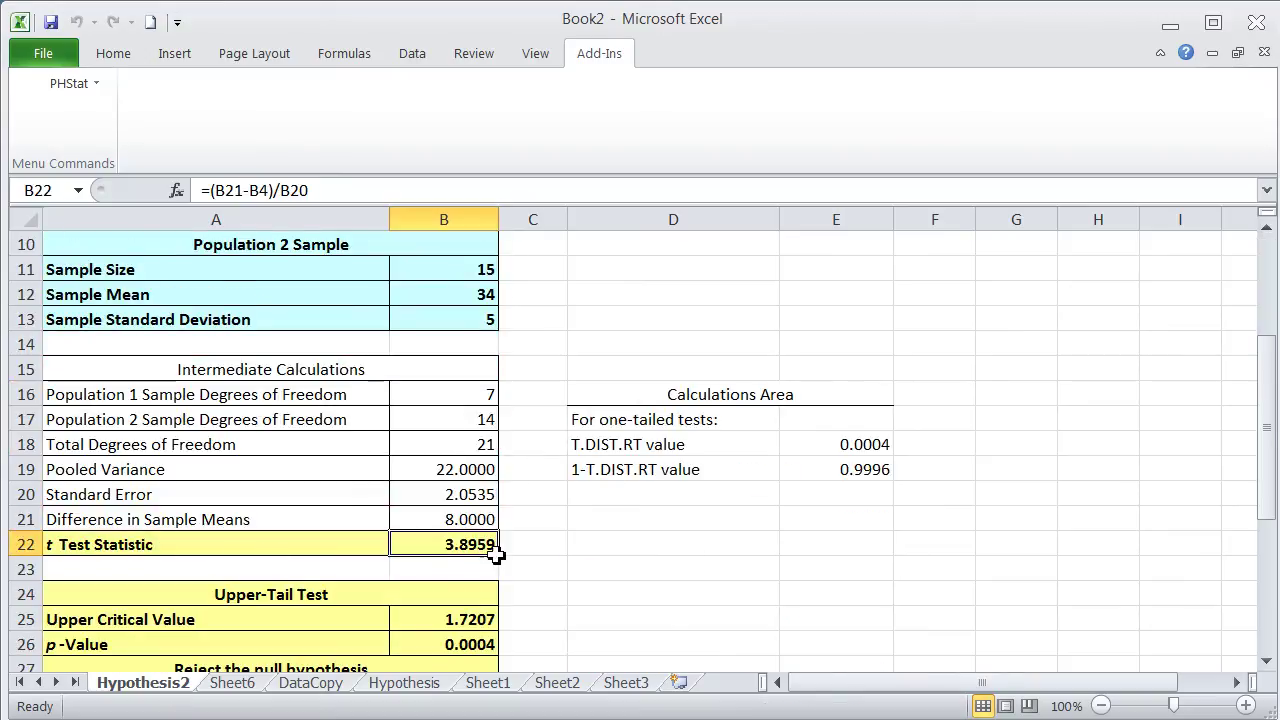
{"action": "scroll", "coordinate": [580, 568], "scroll_direction": "down", "scroll_amount": 1}
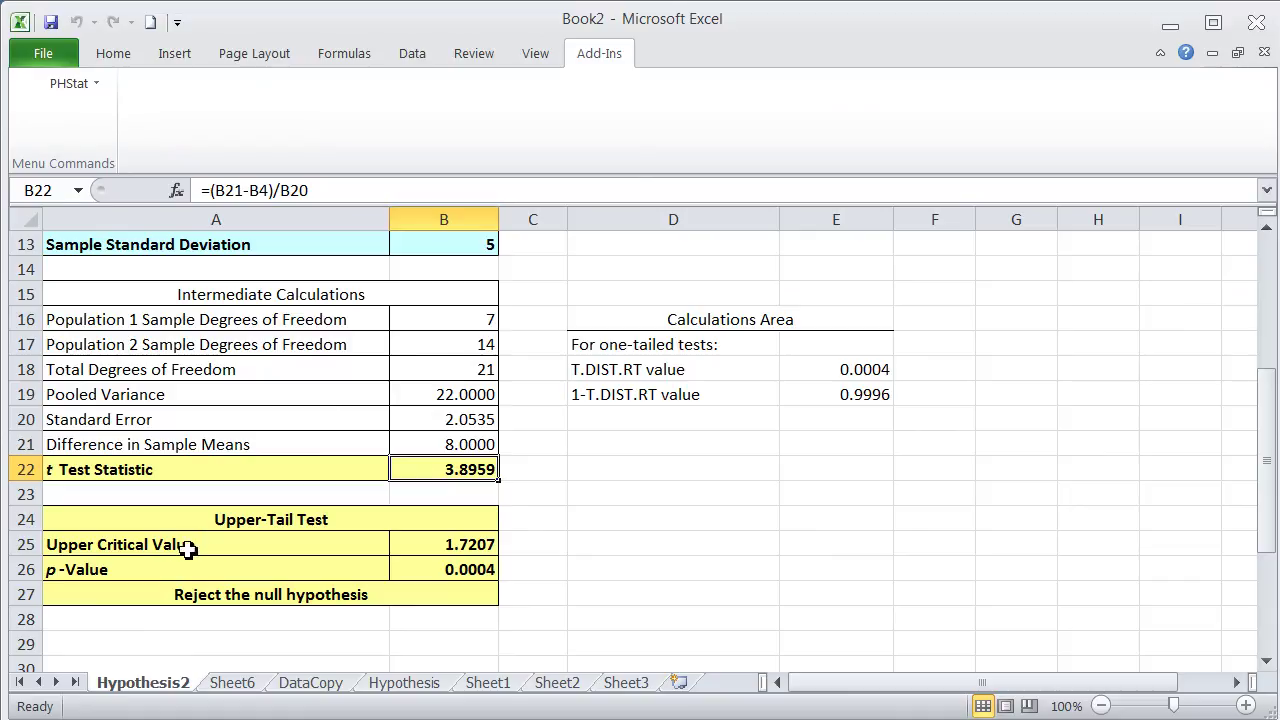
{"action": "left_click", "coordinate": [475, 550]}
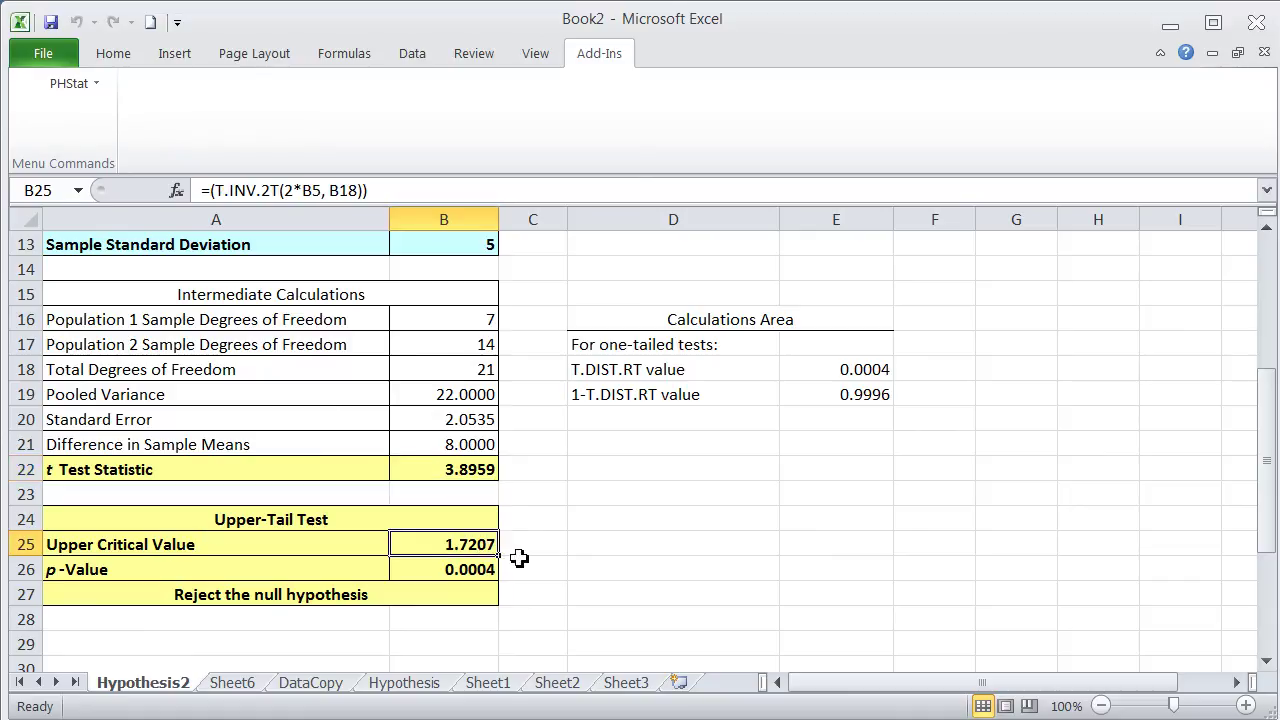
{"action": "left_click", "coordinate": [225, 566]}
{"action": "left_click", "coordinate": [490, 572]}
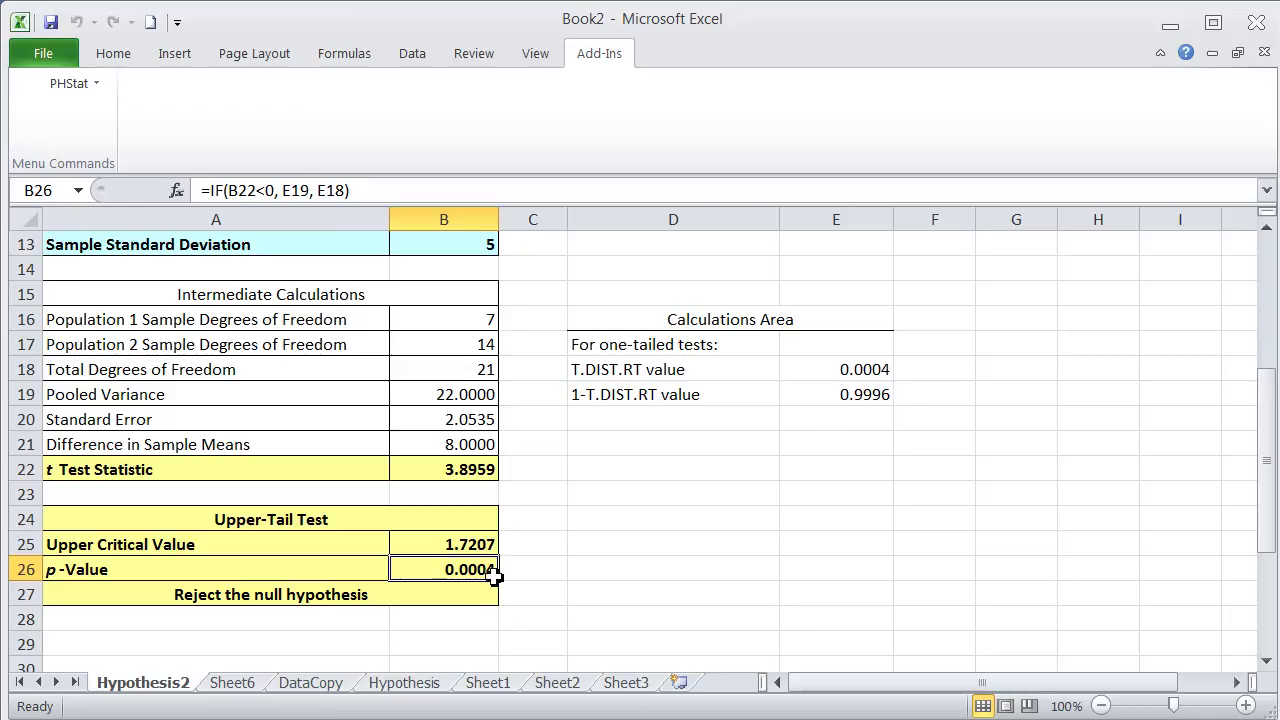
{"action": "left_click", "coordinate": [545, 572]}
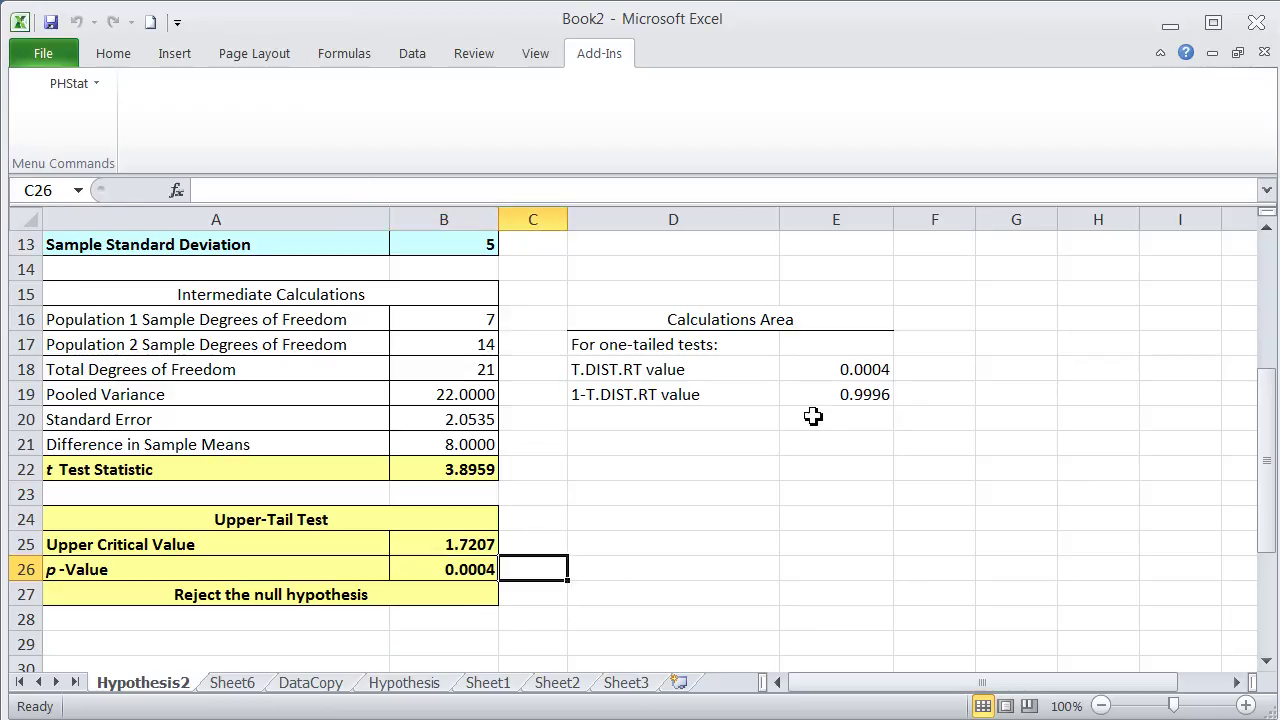
Step: Review the two-sample t-Test tools offered by Data Analysis, glance at the textbook problems, and leave without running a tool
{"action": "left_click", "coordinate": [405, 58]}
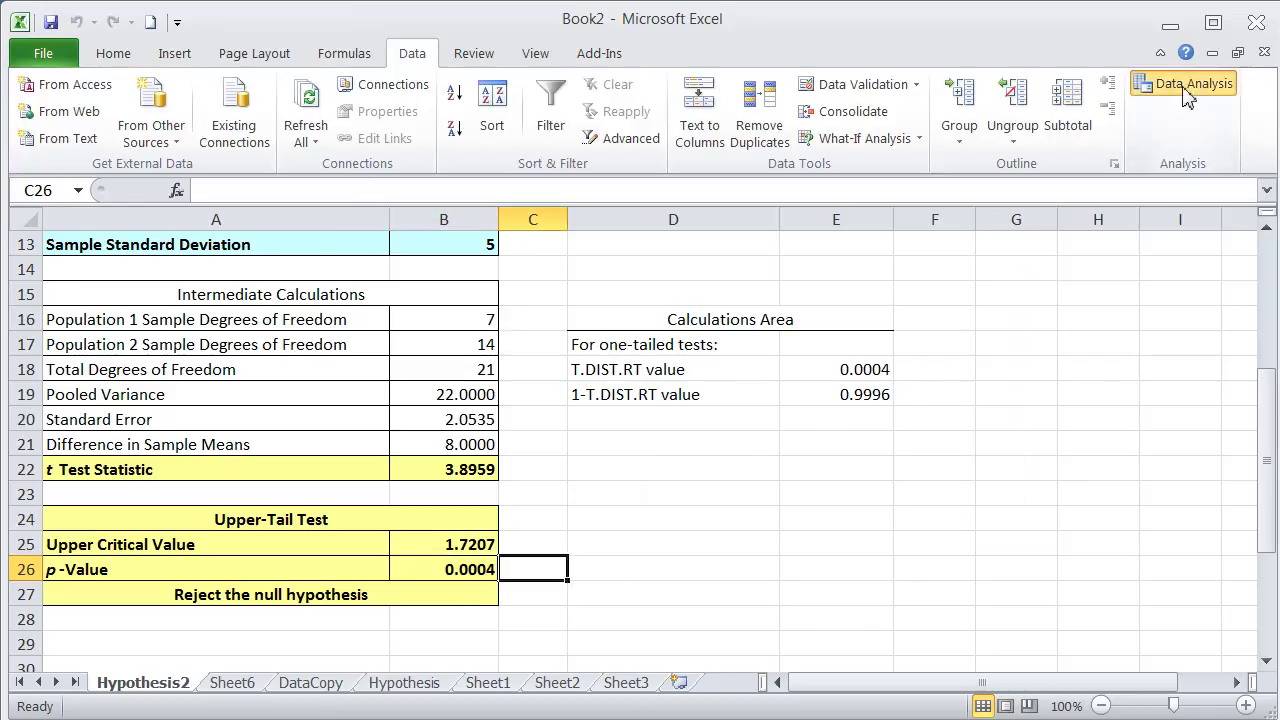
{"action": "left_click", "coordinate": [1186, 88]}
{"action": "left_click_drag", "start_coordinate": [890, 418], "coordinate": [890, 430]}
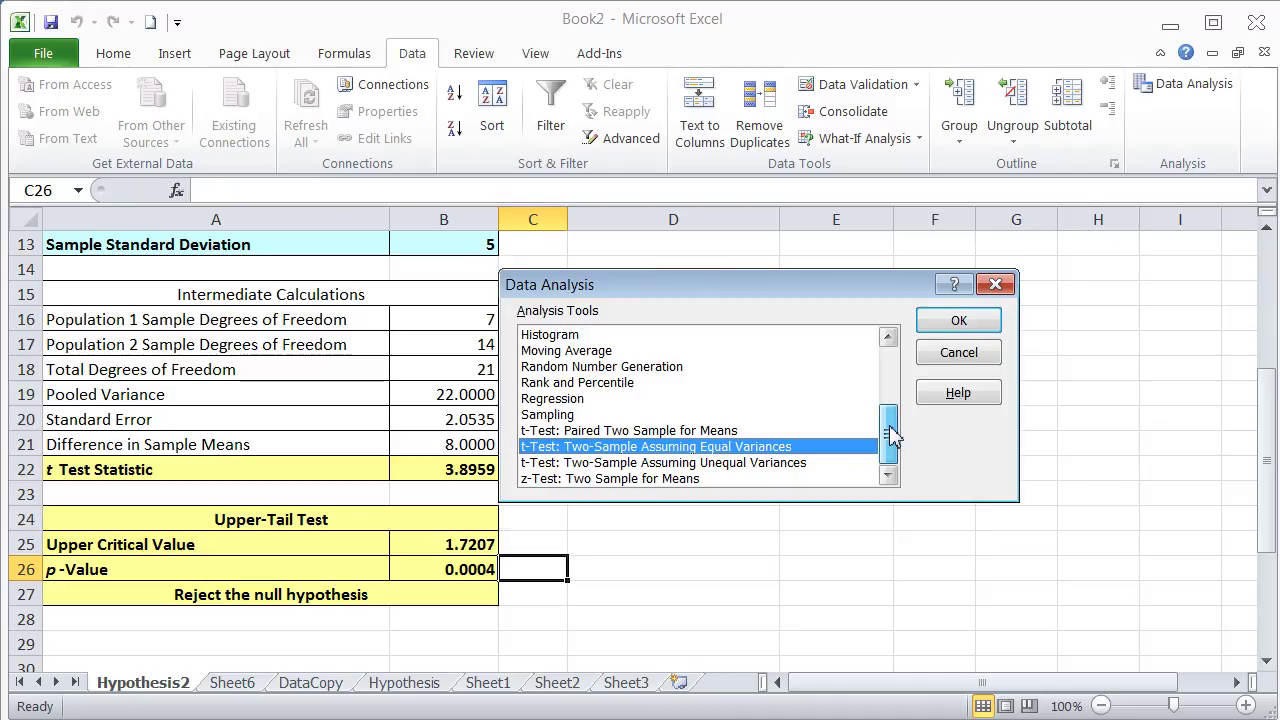
{"action": "left_click", "coordinate": [828, 465]}
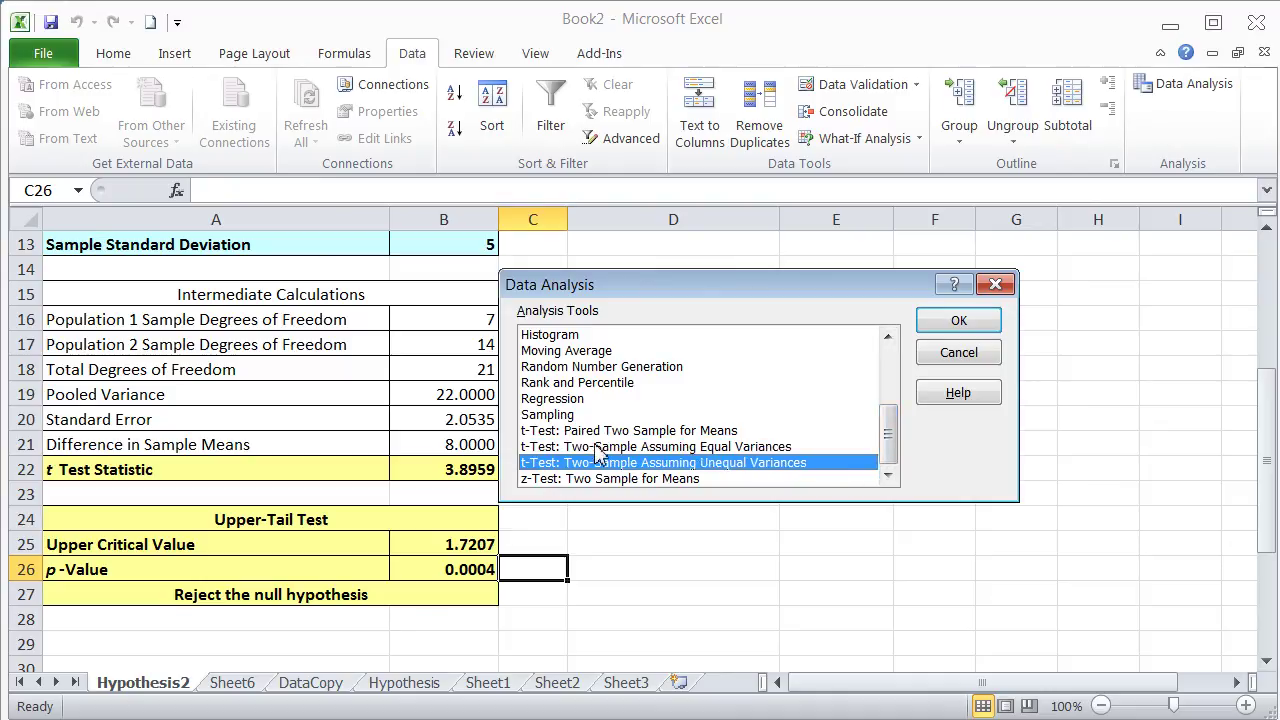
{"action": "left_click_drag", "start_coordinate": [888, 433], "coordinate": [903, 388]}
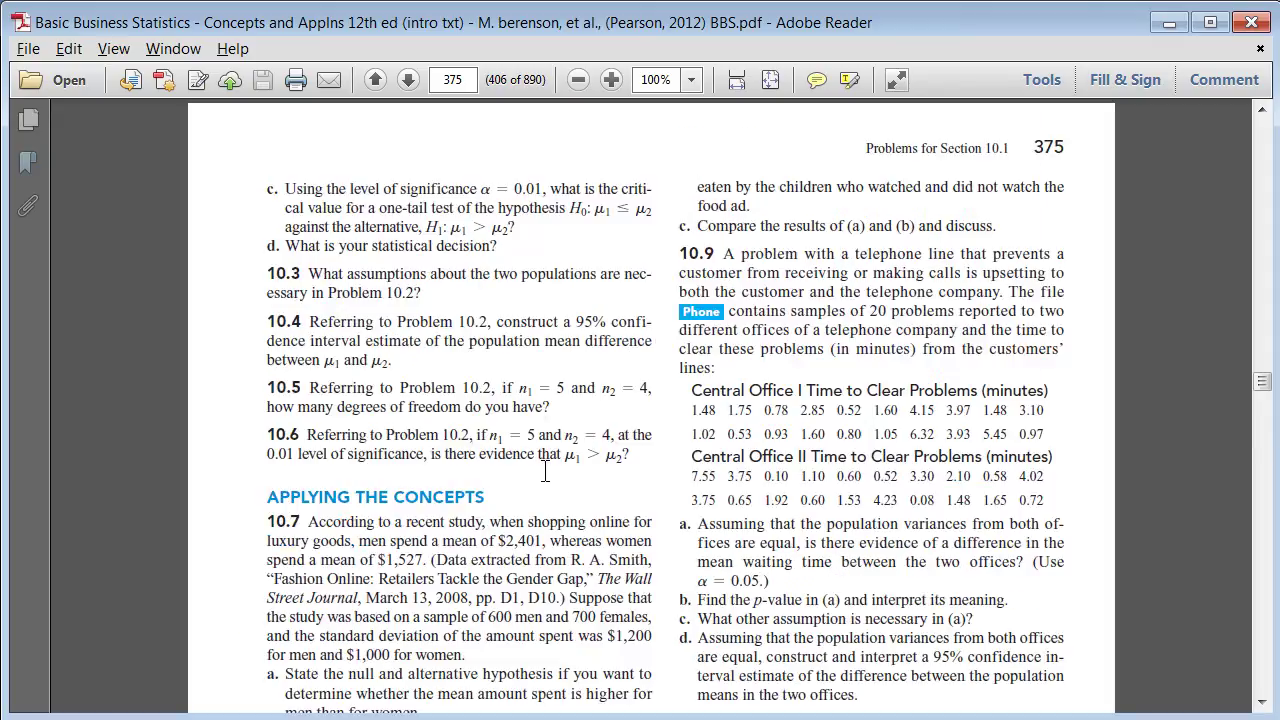
{"action": "key", "text": "alt+Tab"}
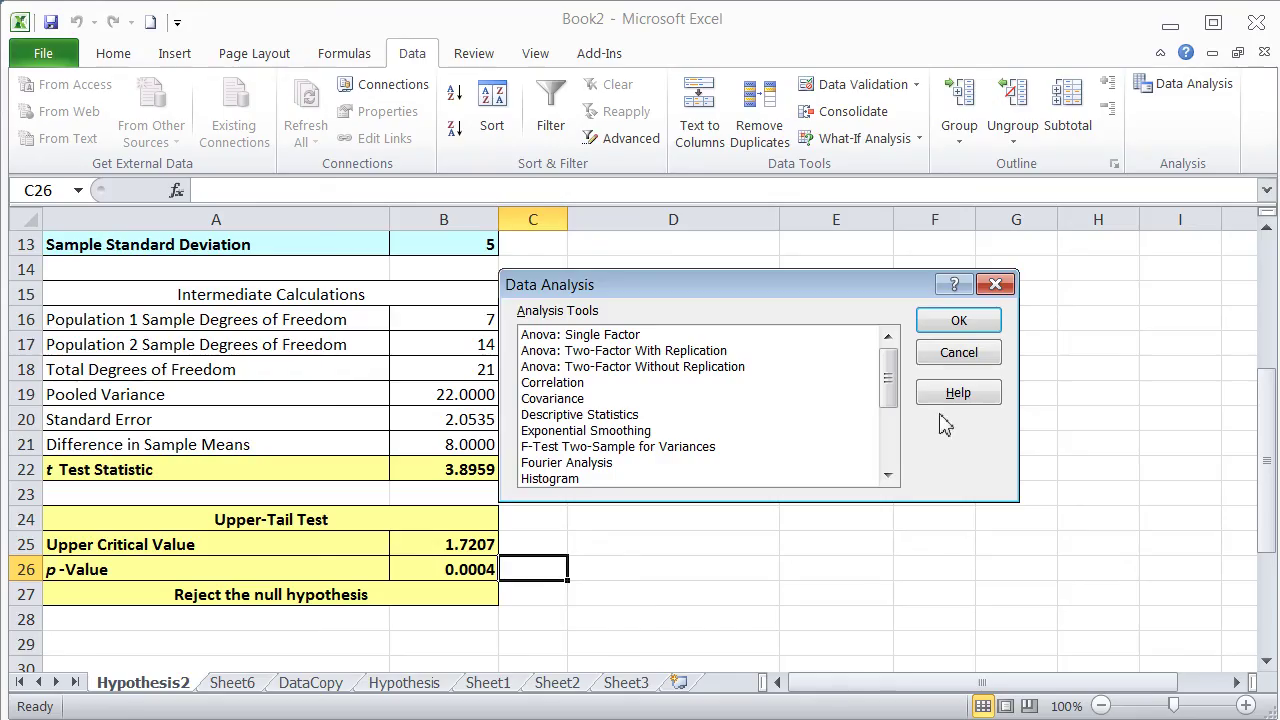
{"action": "key", "text": "Escape"}
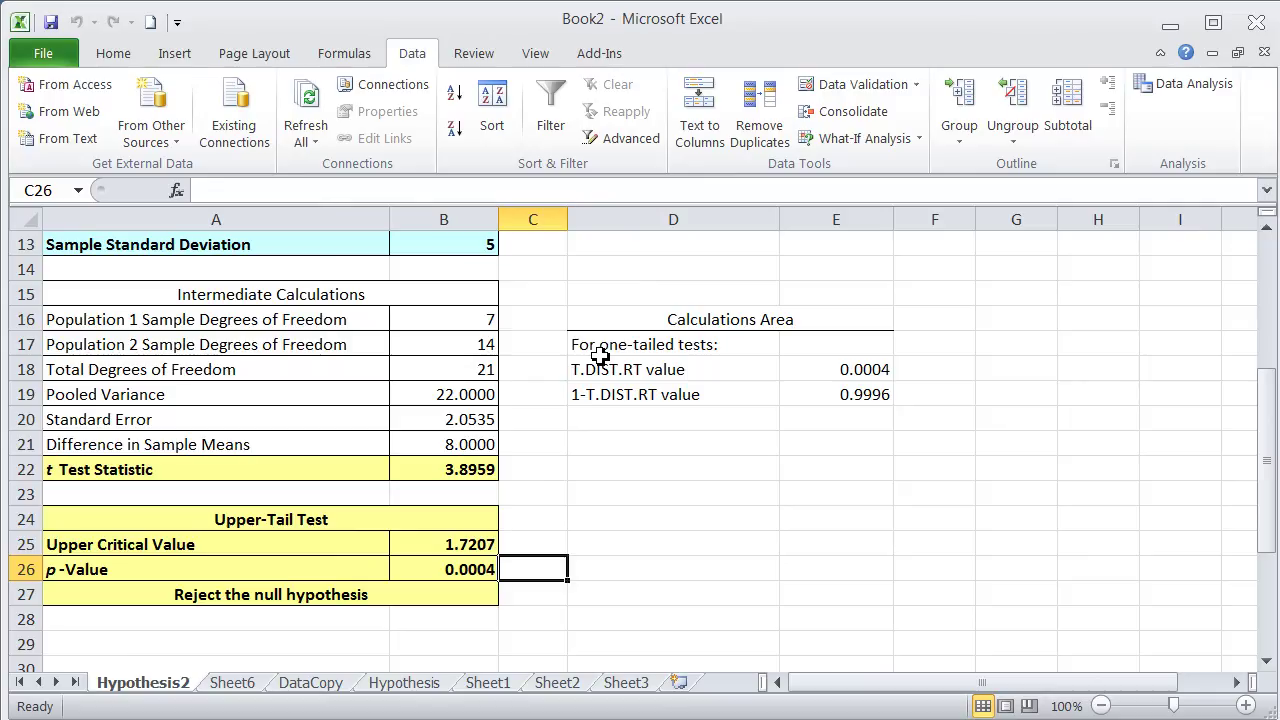
Step: Examine the formulas for pooled variance, standard error and difference in sample means under Intermediate Calculations on the Hypothesis2 sheet
{"action": "left_click", "coordinate": [625, 424]}
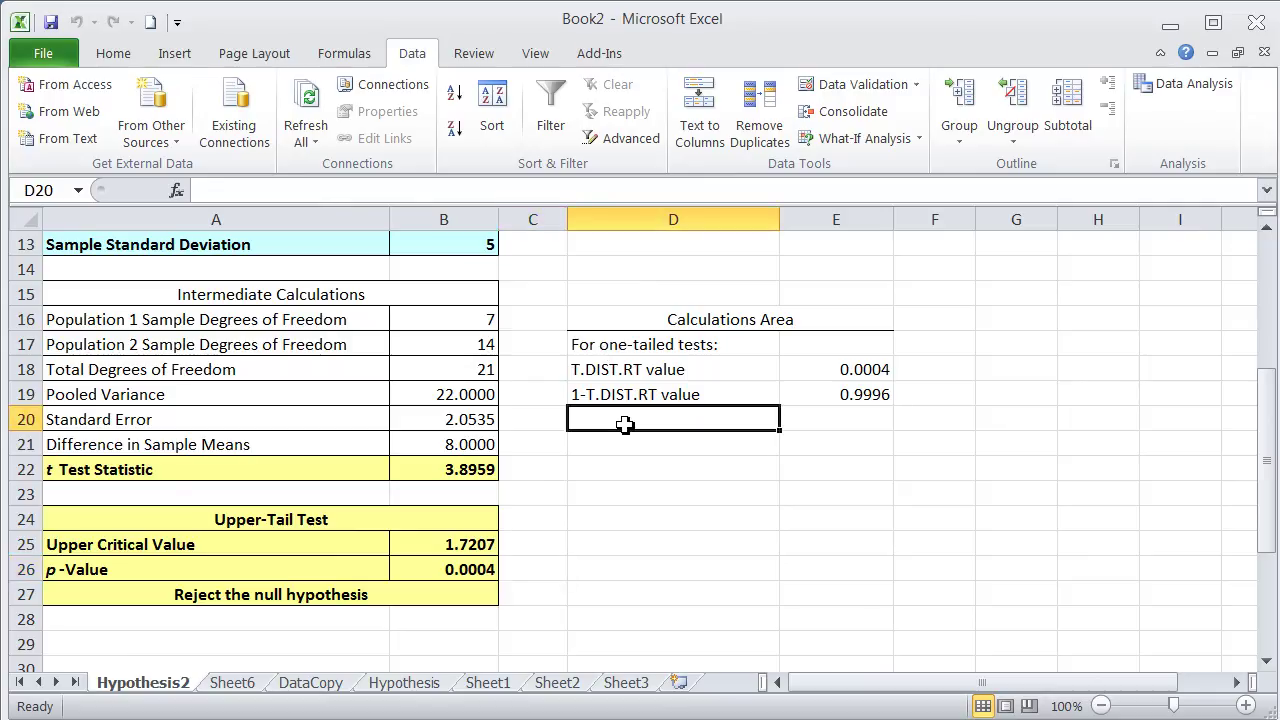
{"action": "left_click_drag", "start_coordinate": [478, 320], "coordinate": [470, 440]}
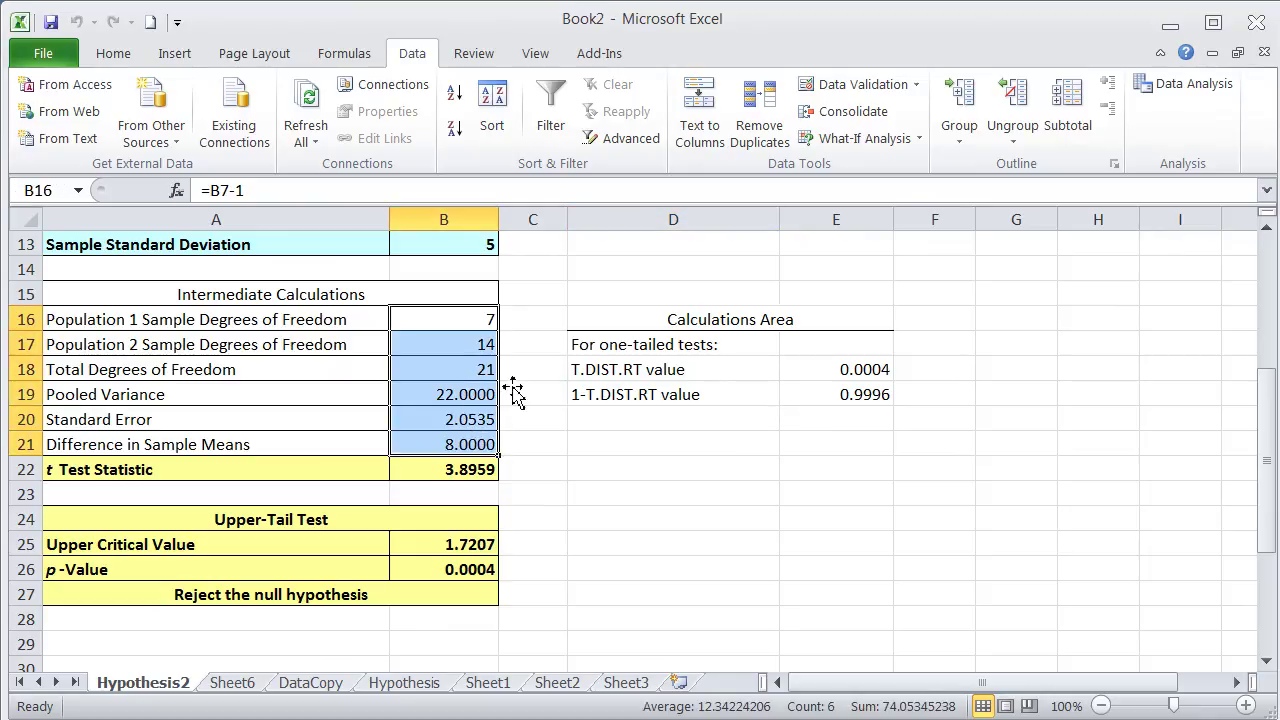
{"action": "left_click", "coordinate": [540, 353]}
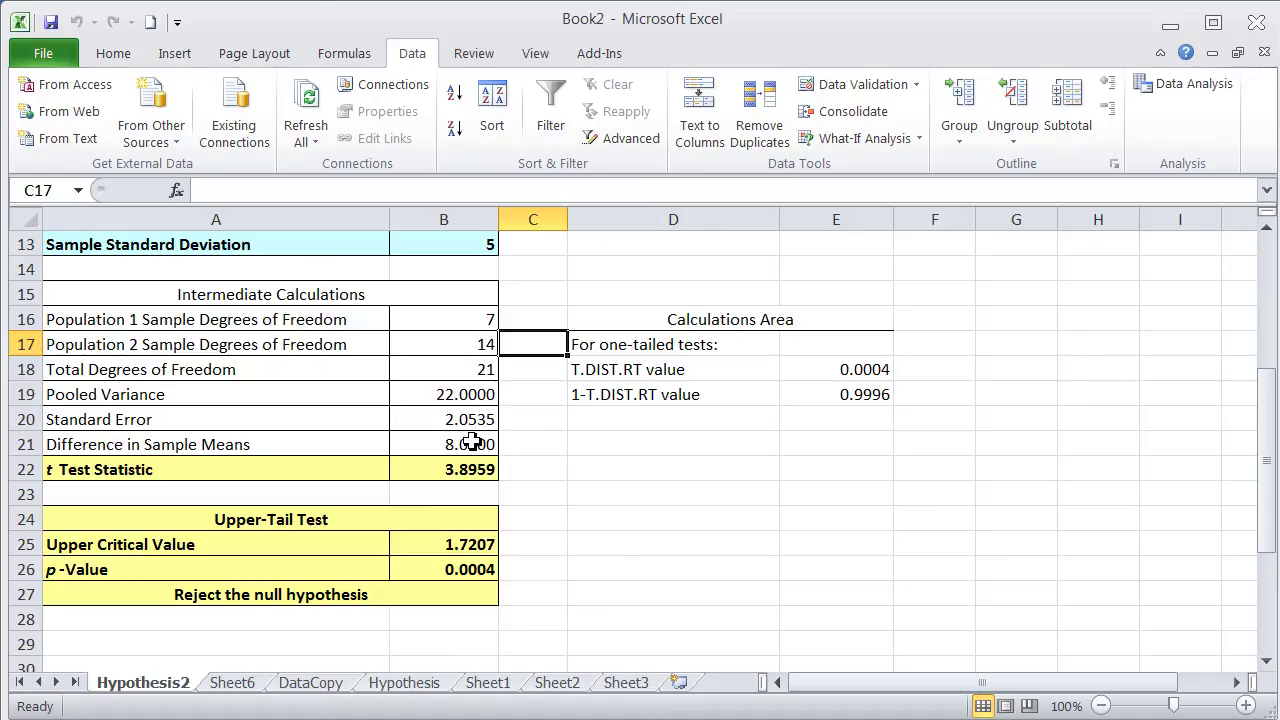
{"action": "left_click", "coordinate": [490, 395]}
{"action": "left_click", "coordinate": [480, 419]}
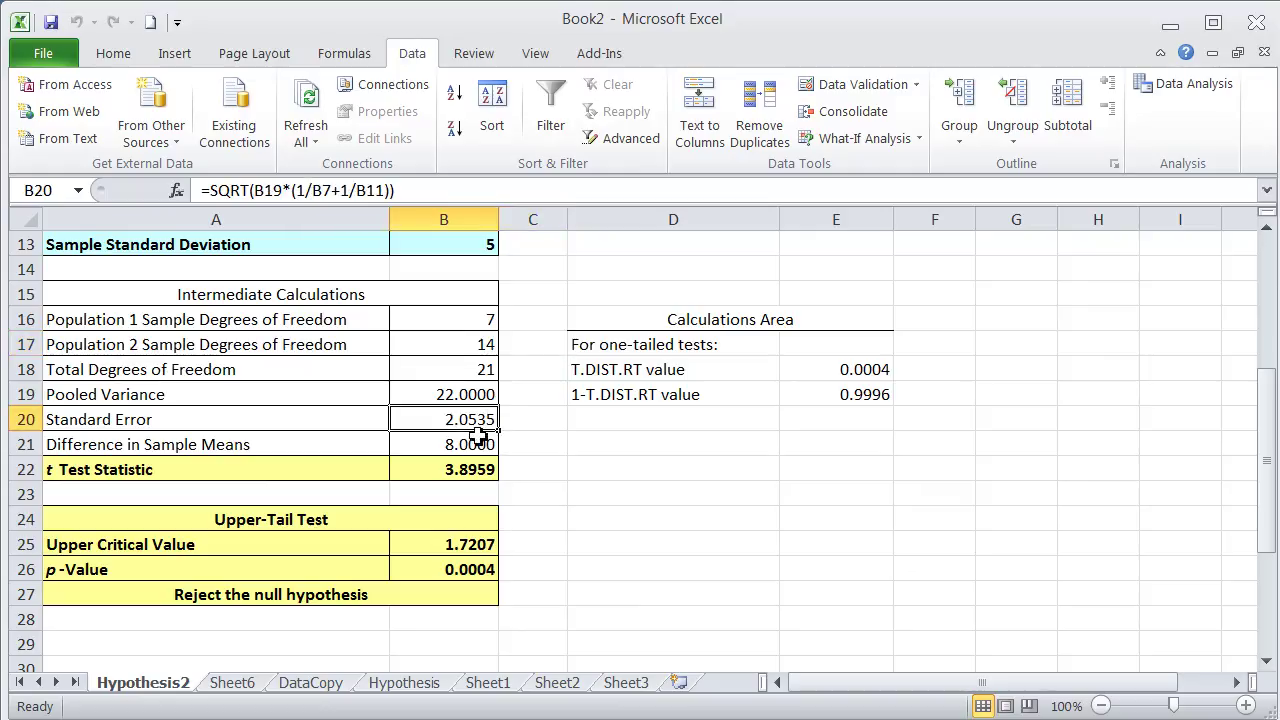
{"action": "left_click", "coordinate": [478, 444]}
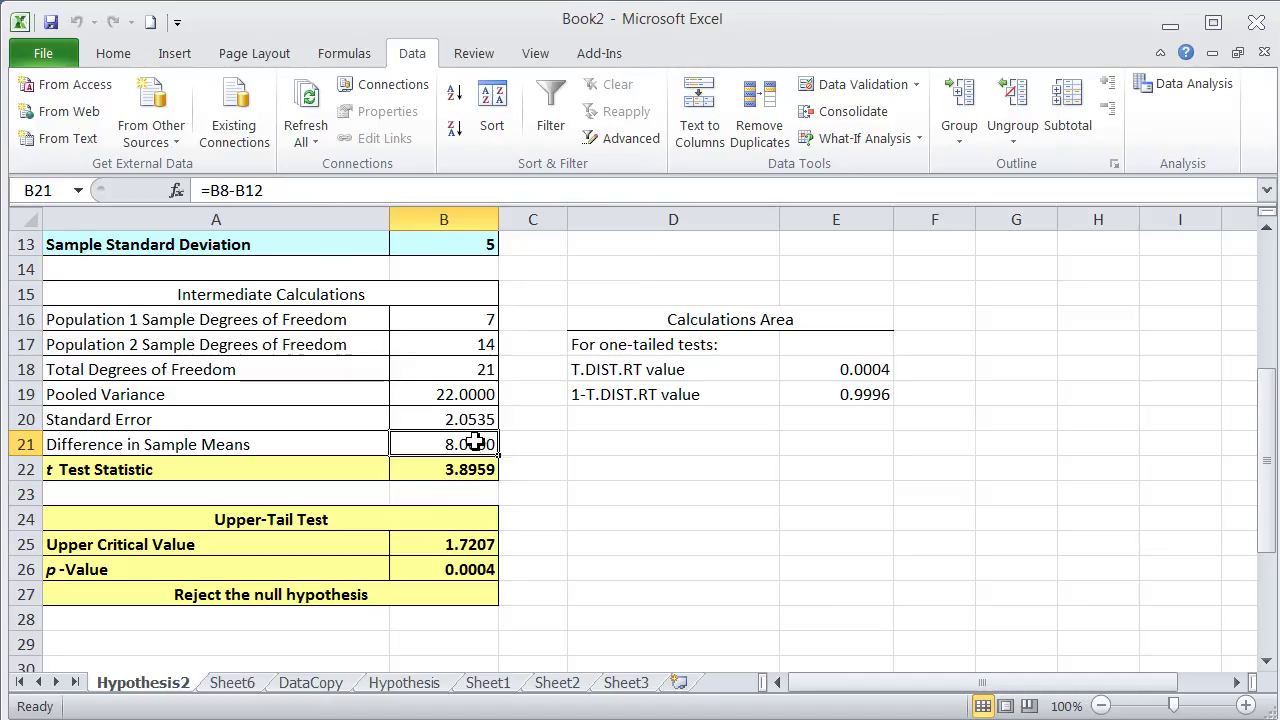
{"action": "left_click", "coordinate": [474, 424]}
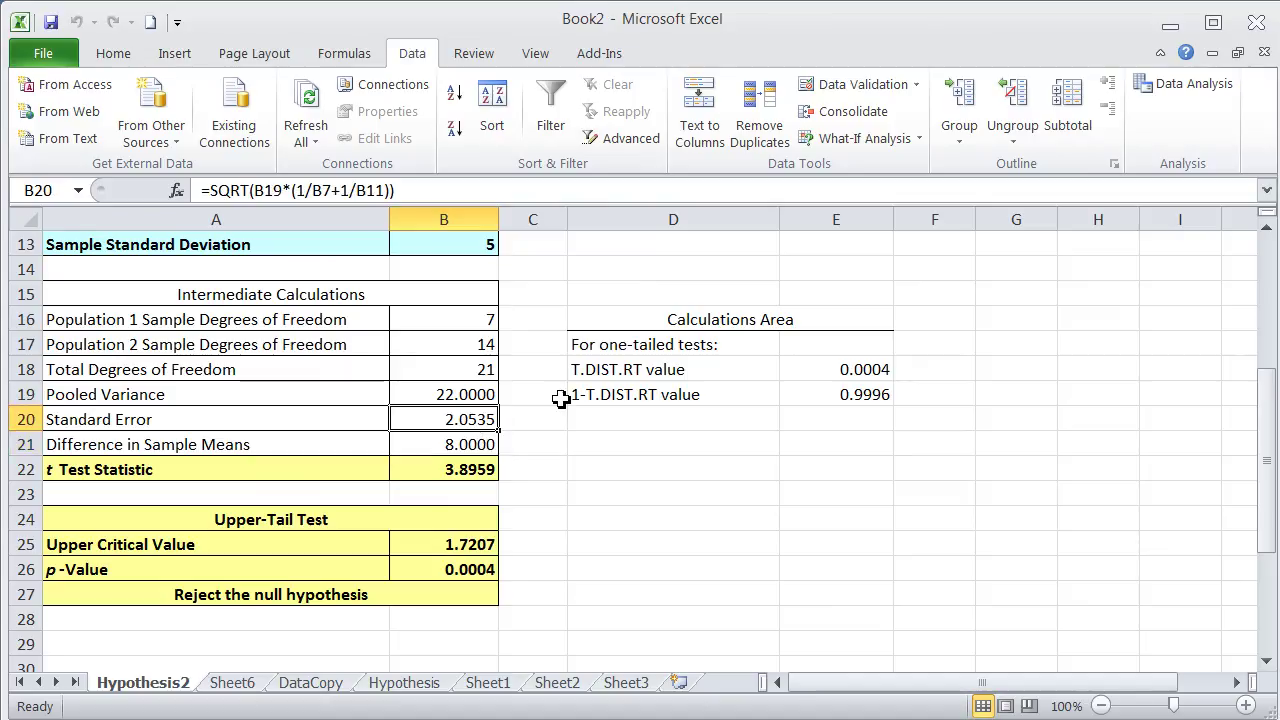
{"action": "left_click", "coordinate": [479, 398]}
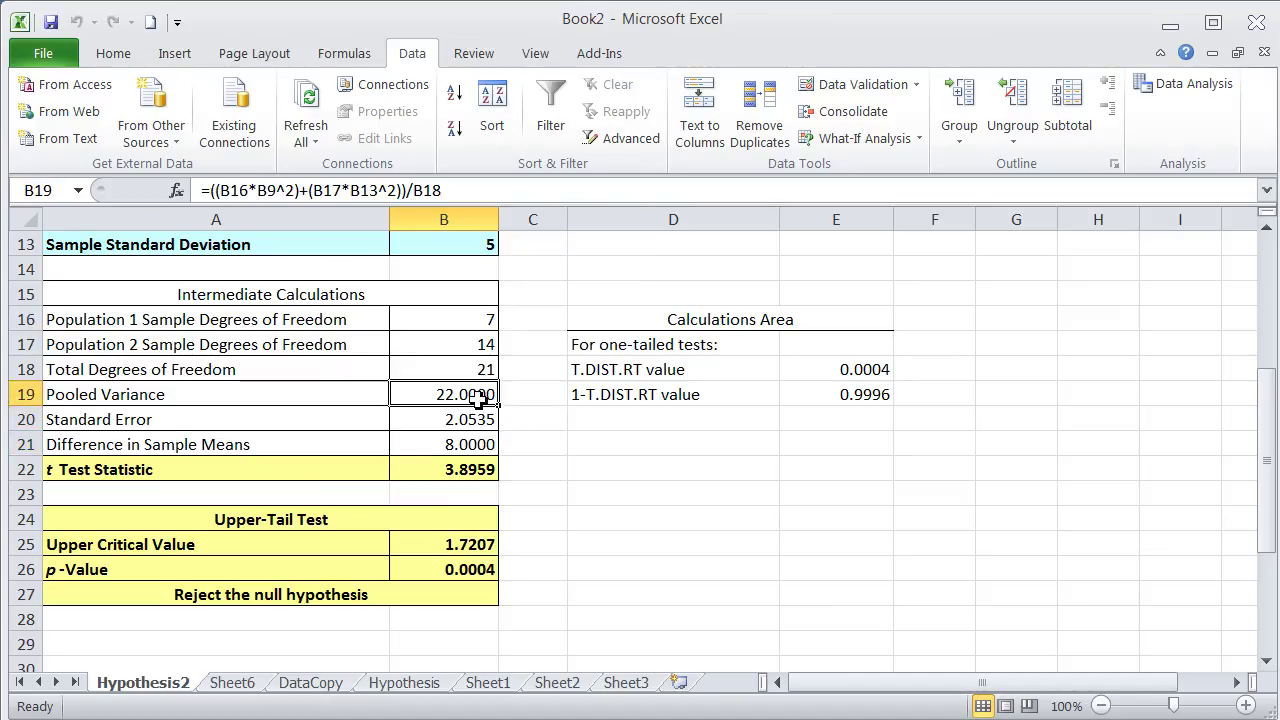
{"action": "left_click", "coordinate": [516, 394]}
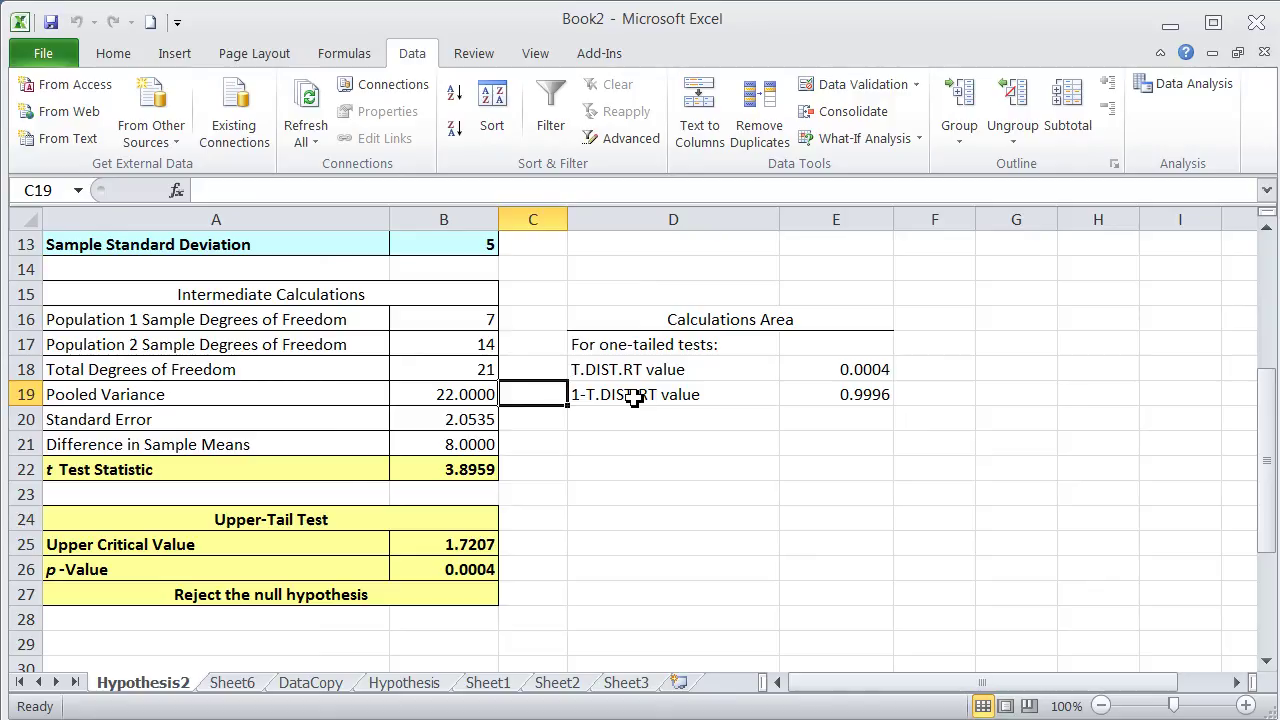
Step: Review the intermediate calculations in B16:B21 together with the t test statistic formula in B22
{"action": "left_click", "coordinate": [472, 400]}
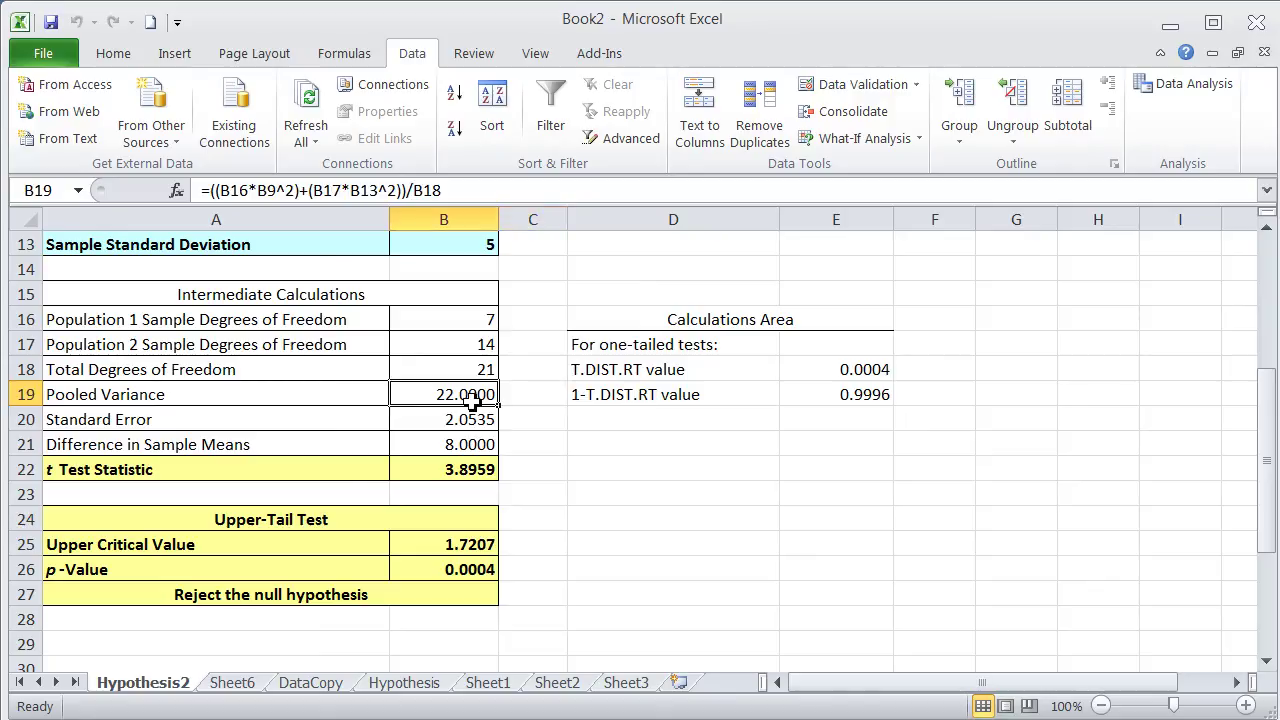
{"action": "left_click_drag", "start_coordinate": [457, 322], "coordinate": [450, 445]}
{"action": "left_click", "coordinate": [460, 469]}
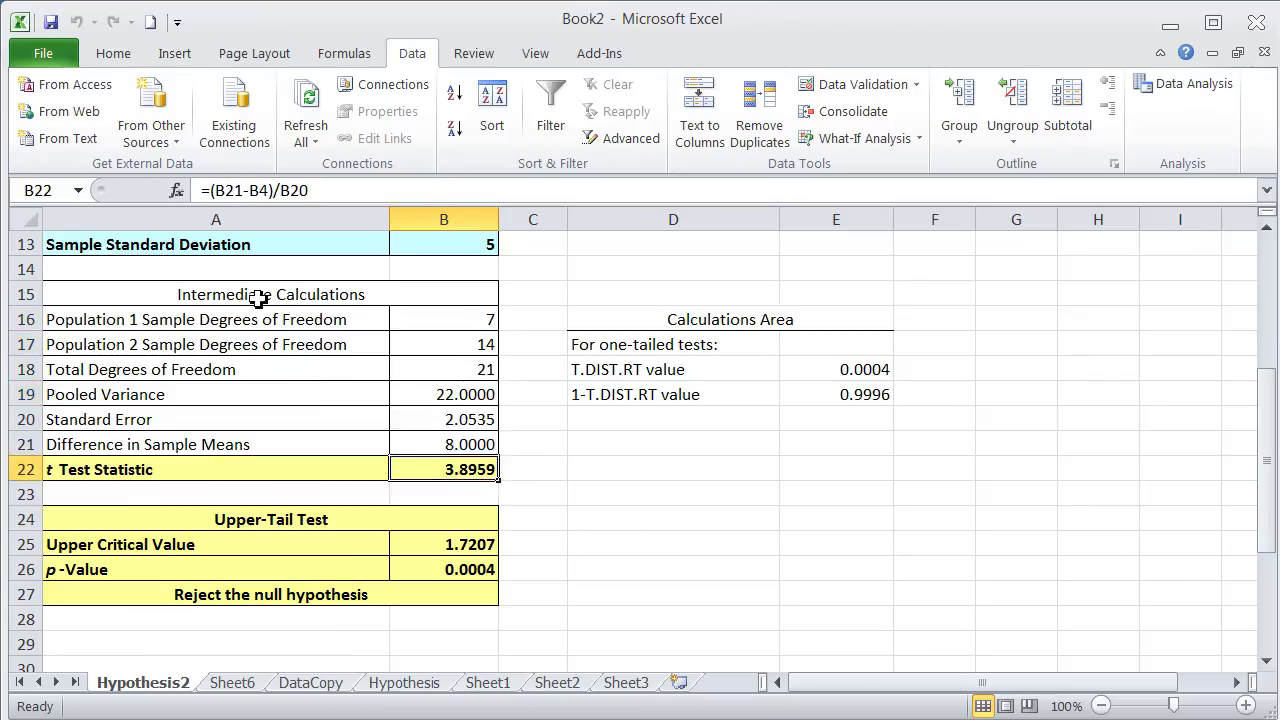
{"action": "left_click_drag", "start_coordinate": [443, 331], "coordinate": [455, 440]}
{"action": "left_click", "coordinate": [524, 444]}
{"action": "left_click", "coordinate": [711, 449]}
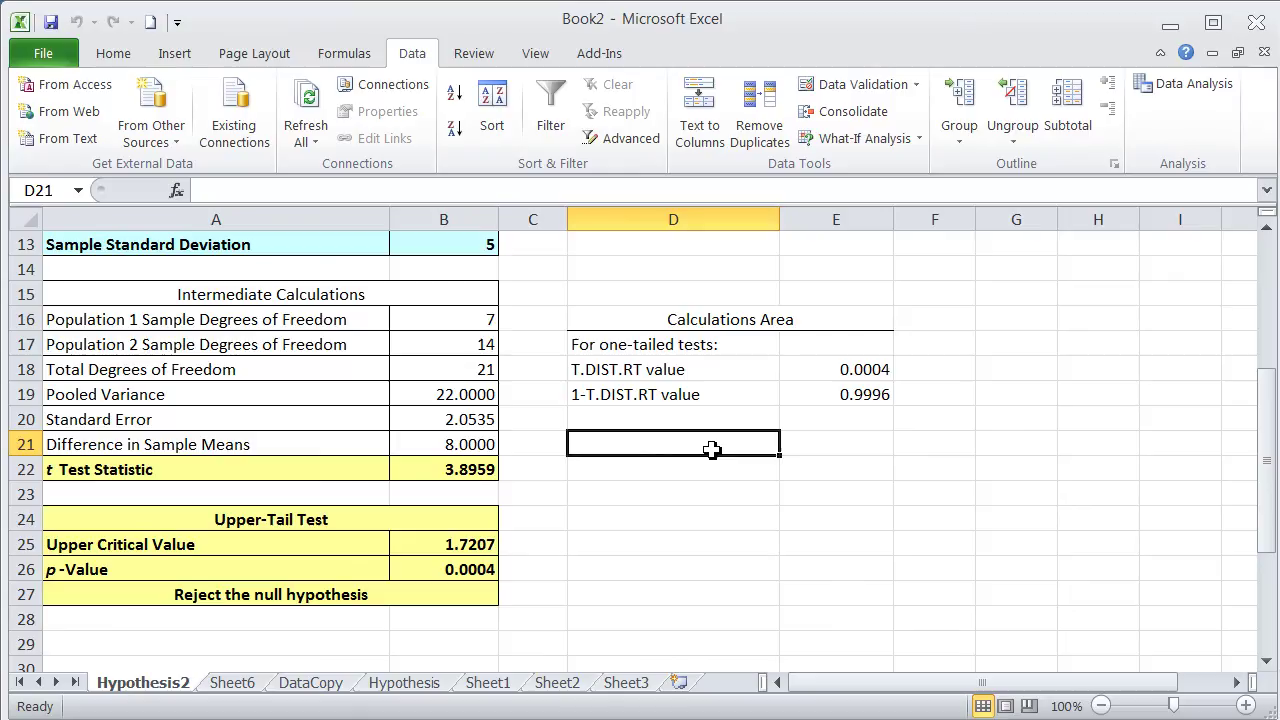